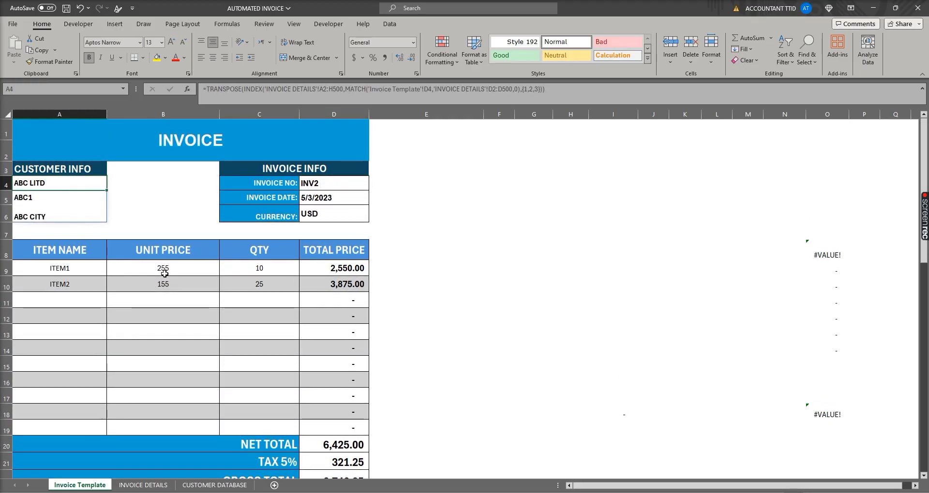
Pick INV4 from D4's invoice list to load EDF LTD's three items and 14,500.00 net total
click(150, 268)
click(358, 183)
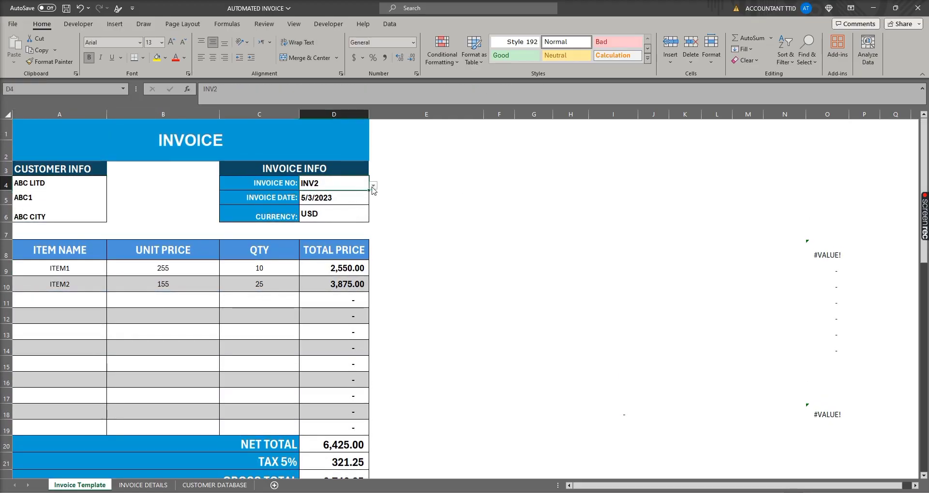
click(373, 186)
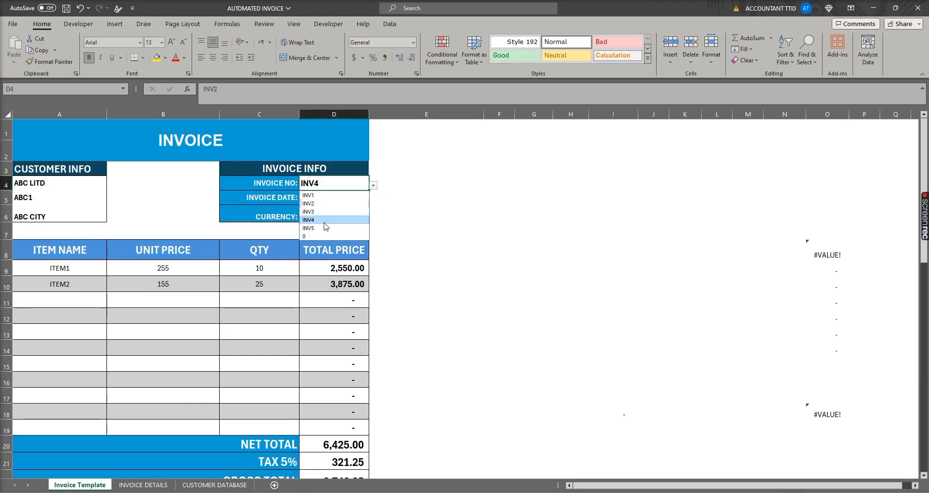
click(329, 220)
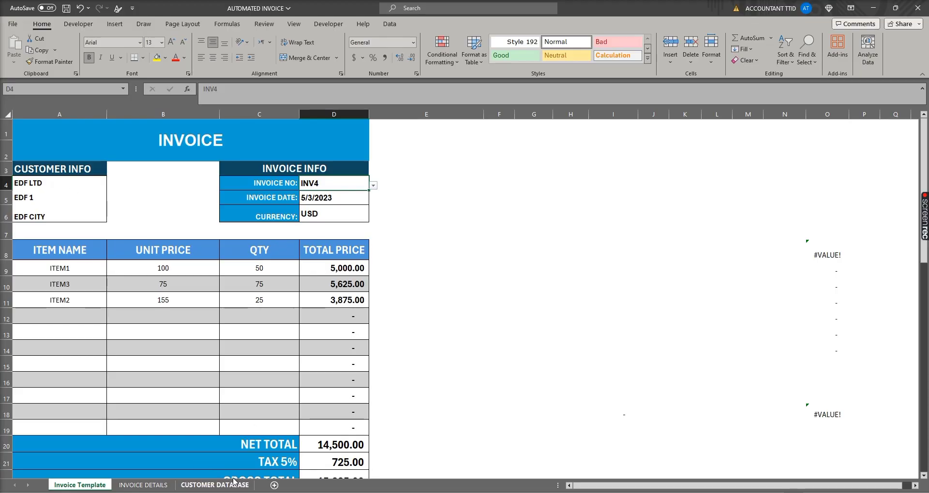
Enter KKK LTD, address KKK1 and city KKK CITY in row 6 of CUSTOMER DATABASE
click(203, 485)
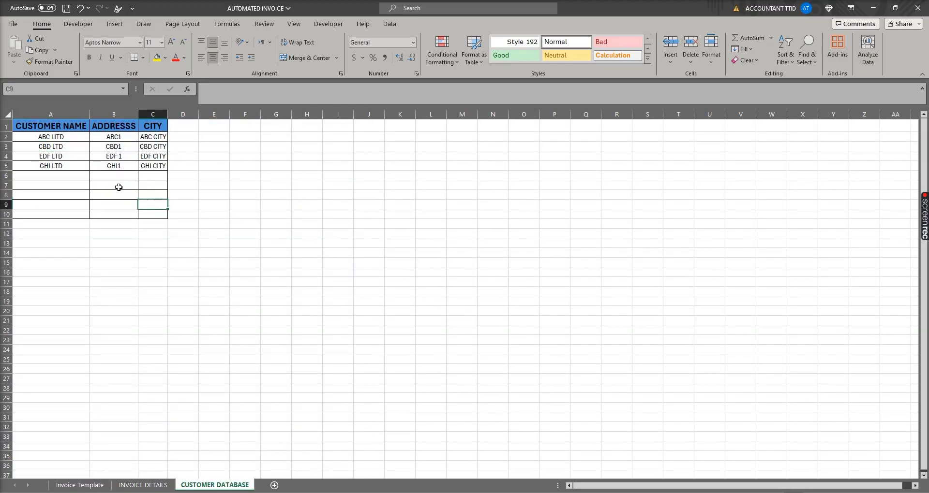
click(51, 167)
click(62, 174)
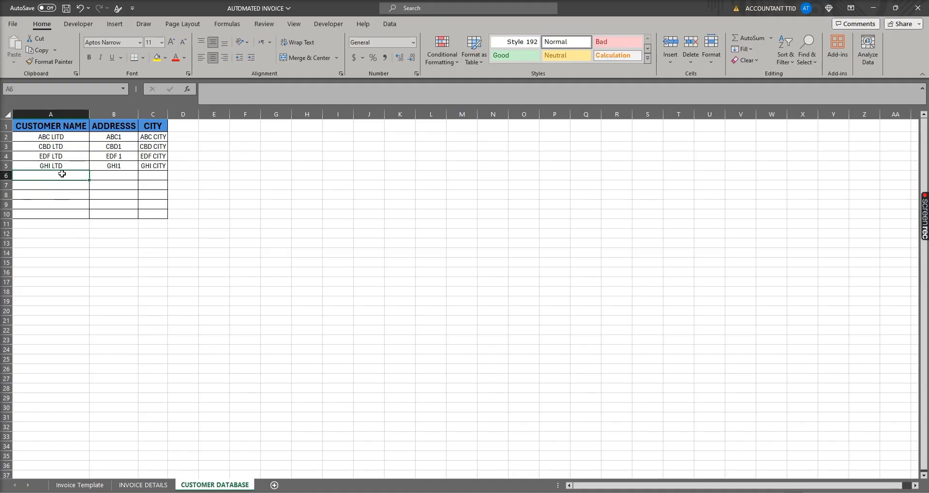
text(kk)
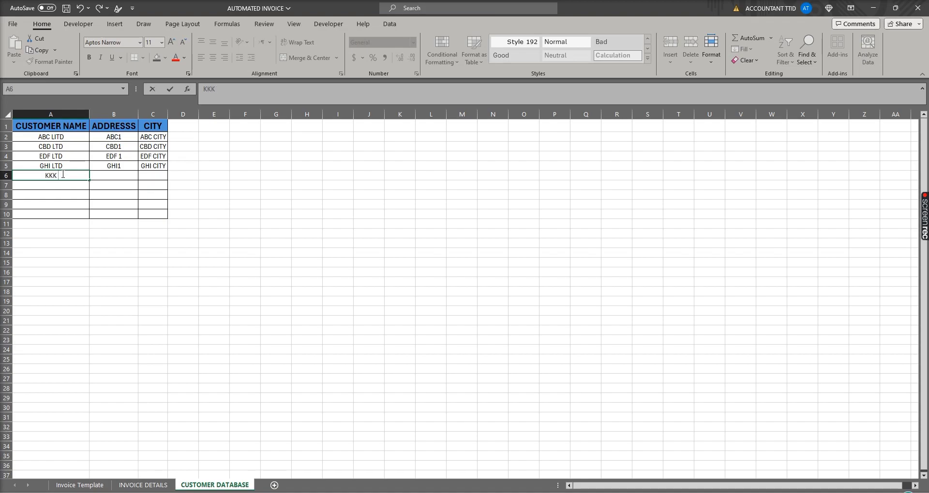
text(K LTD)
key(Tab)
text(KK)
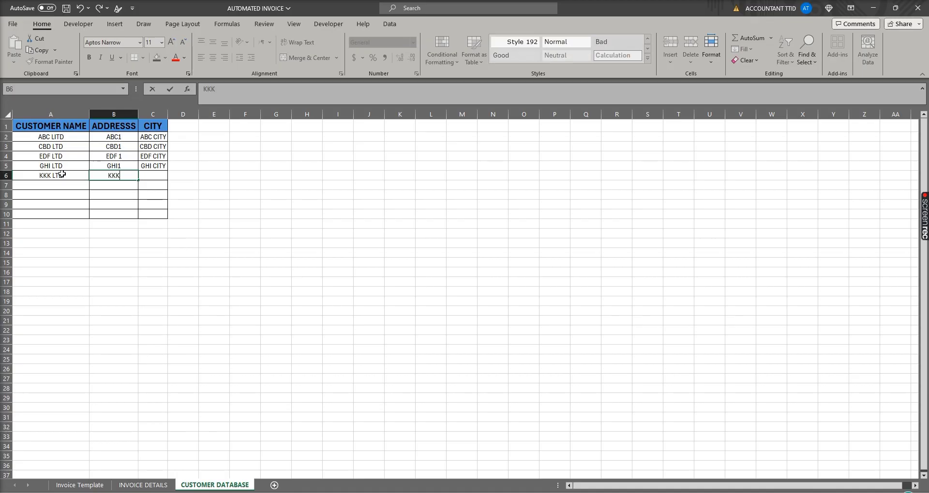
key(Tab)
text(K)
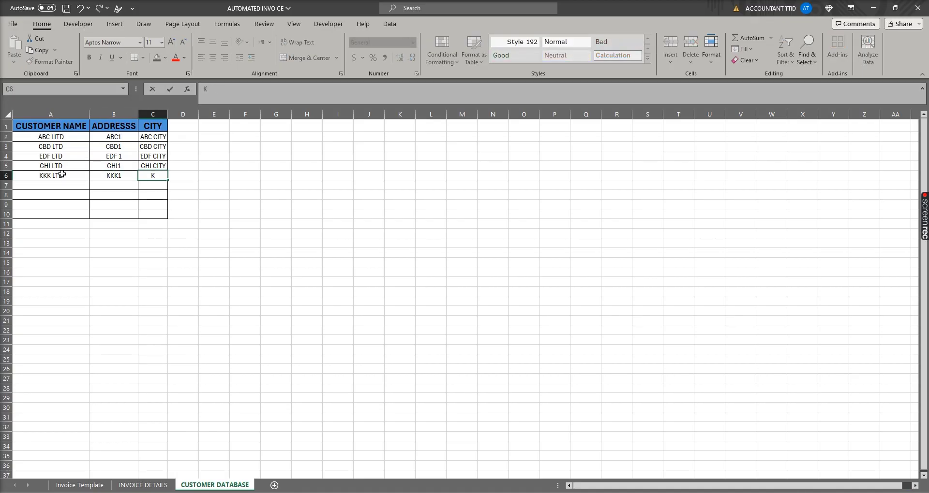
text(KK CITY)
key(Tab)
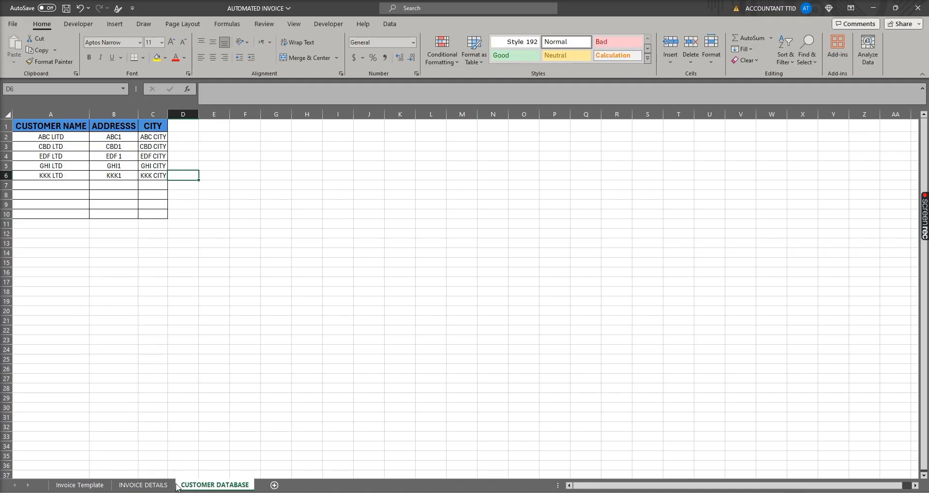
click(152, 483)
Choose KKK LTD as the customer in A12 of INVOICE DETAILS
click(56, 258)
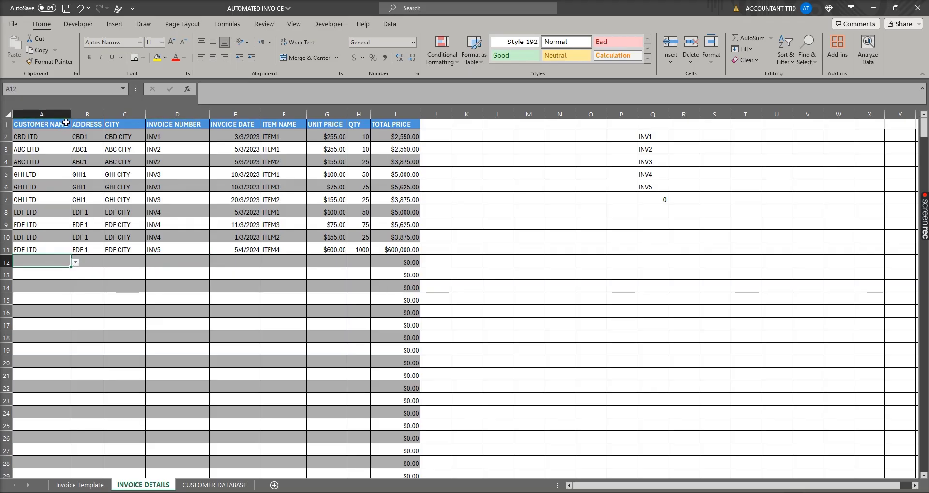
click(66, 123)
click(99, 125)
click(148, 124)
drag(265, 118, 265, 118)
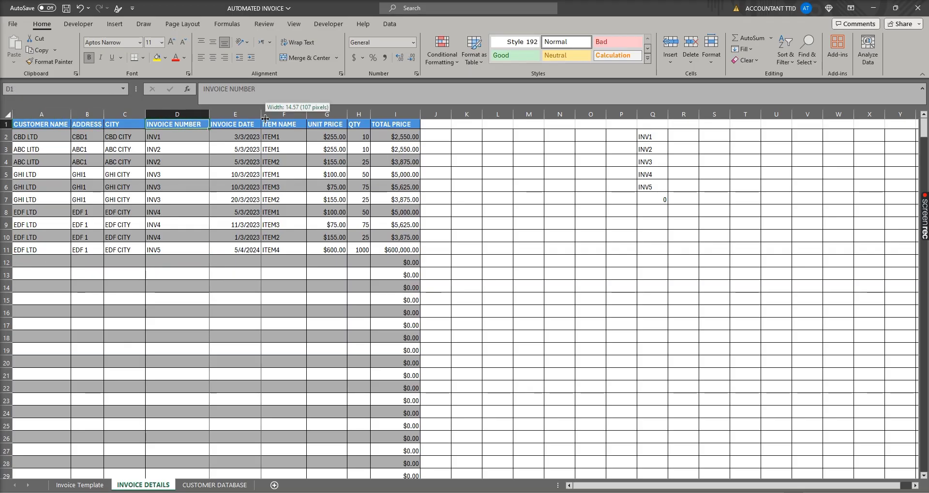
click(269, 125)
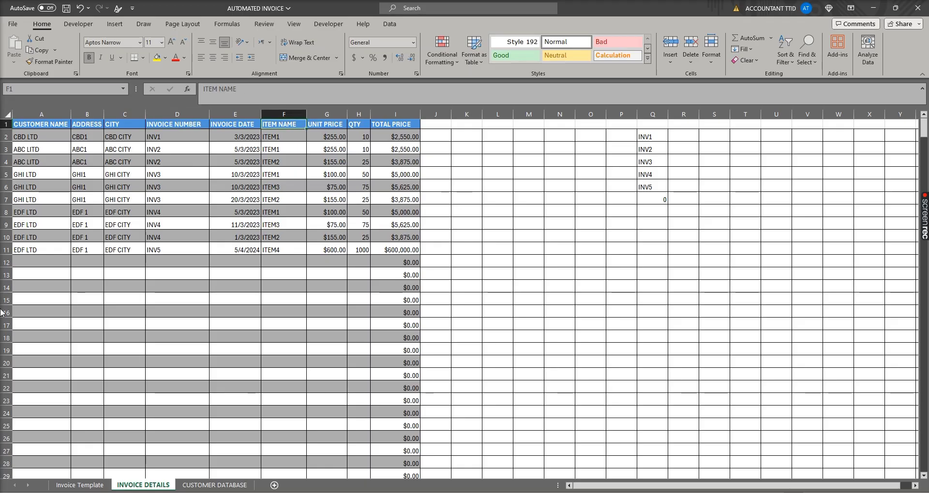
click(59, 262)
click(75, 263)
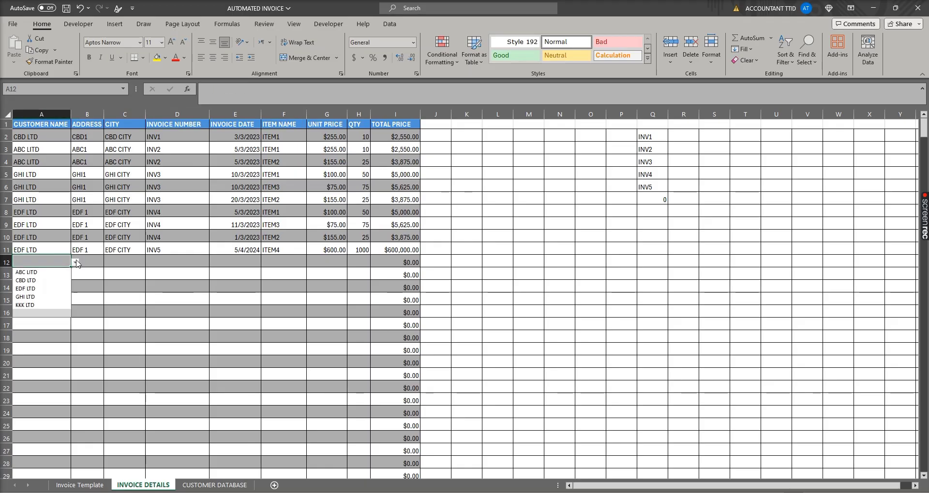
click(23, 307)
Fill D12:H12 with INV6, 03/04/2024, ITEM5, price 400 and quantity 2000
click(195, 262)
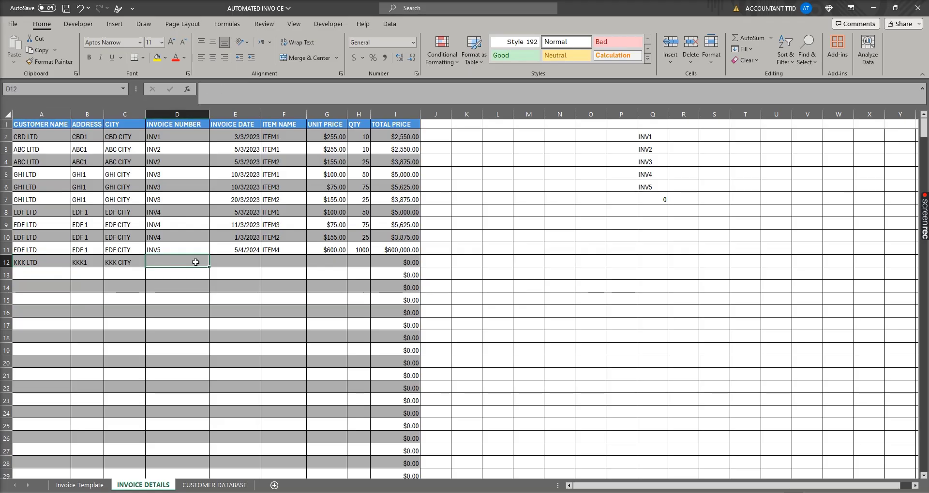
text(INV)
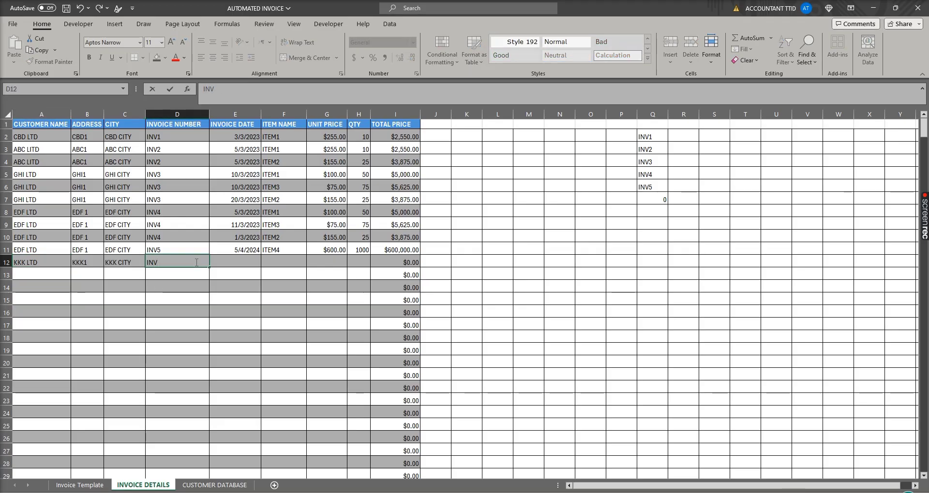
text(6)
key(Tab)
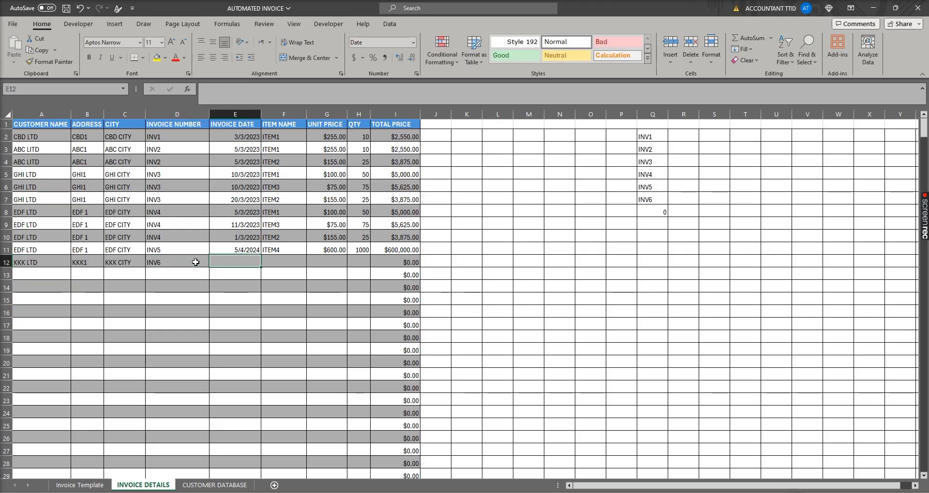
text(03/04/)
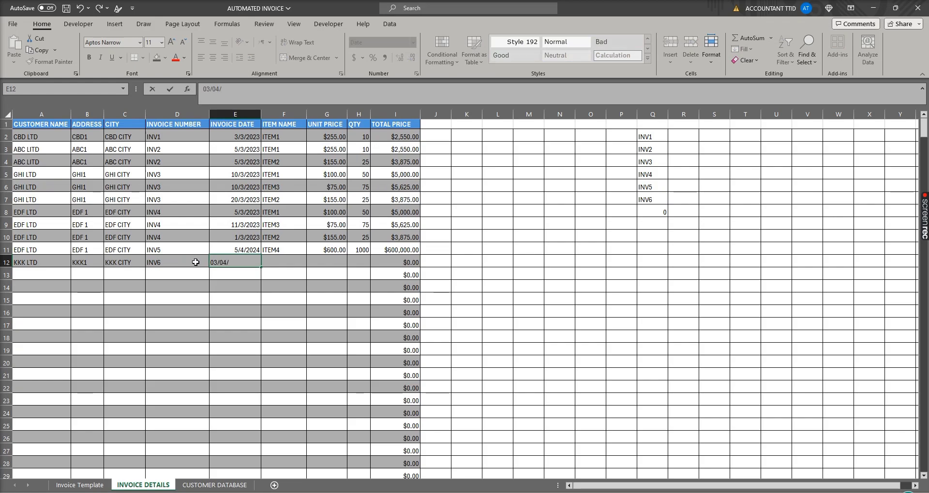
text(2024)
key(Tab)
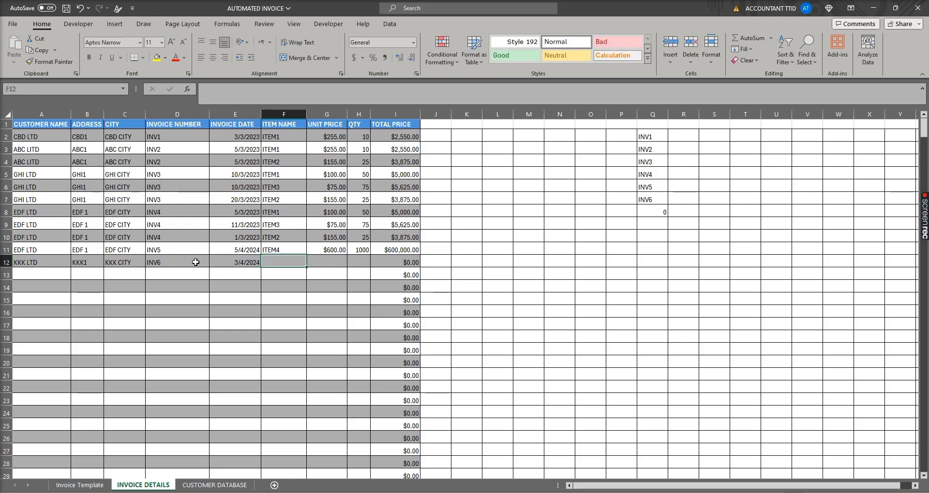
text(ITEM)
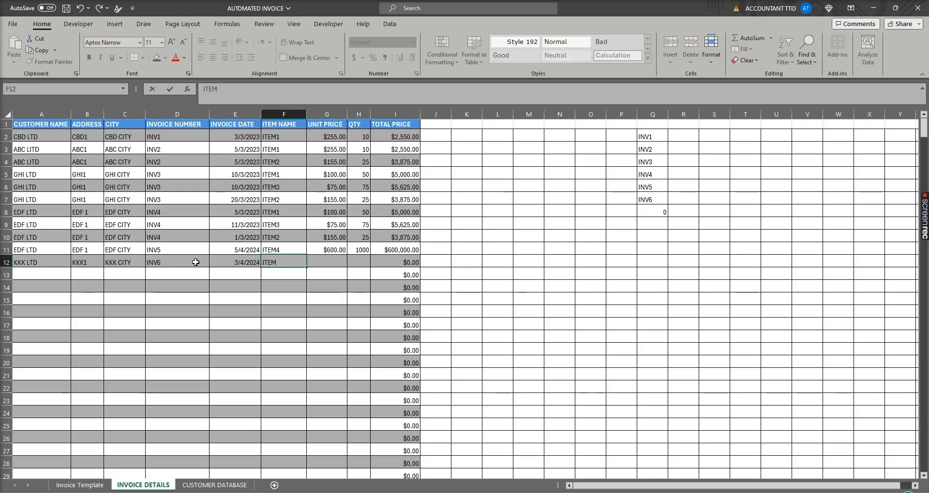
text(5)
key(Tab)
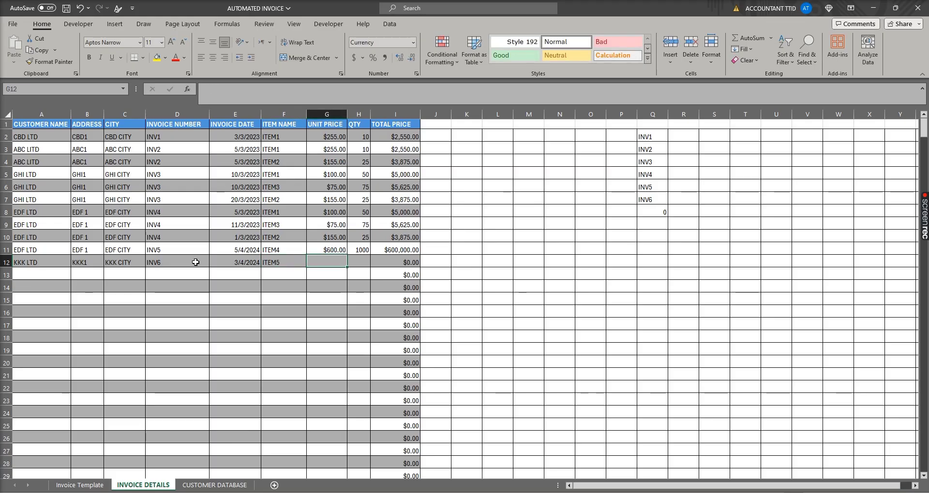
text(4)
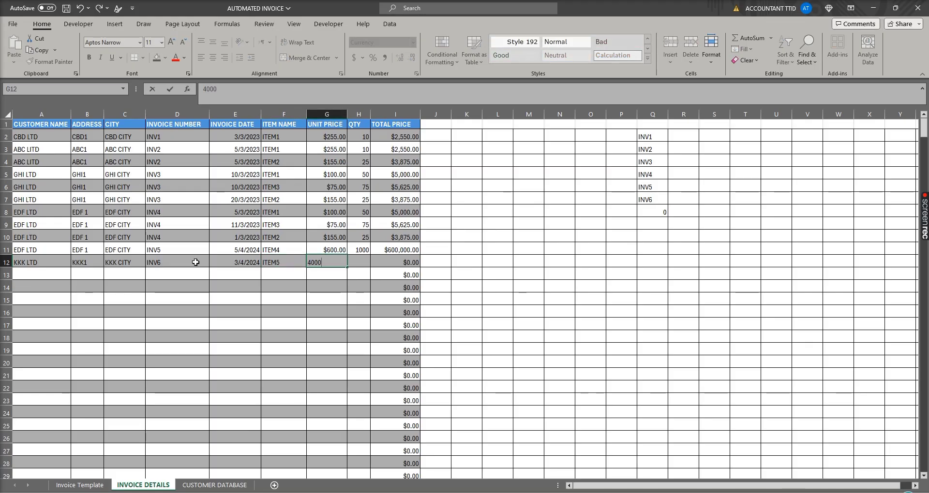
text(00.0)
key(Tab)
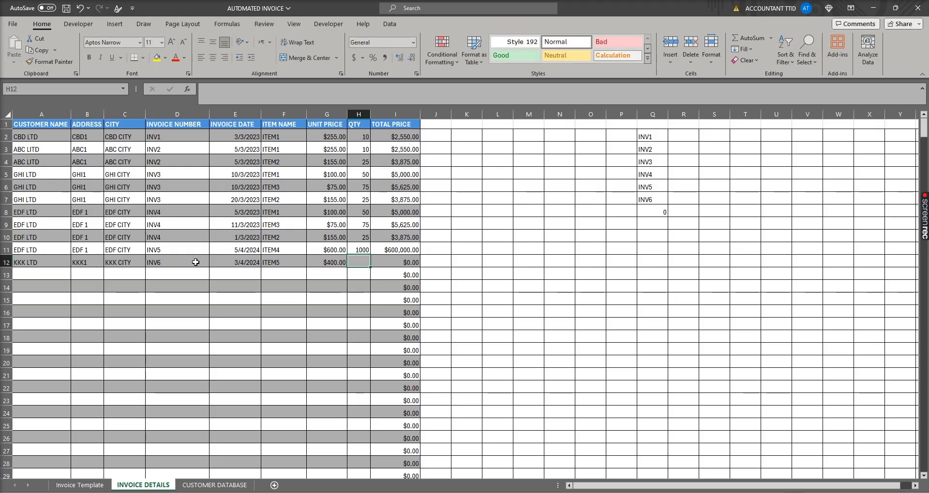
text(2000)
key(Tab)
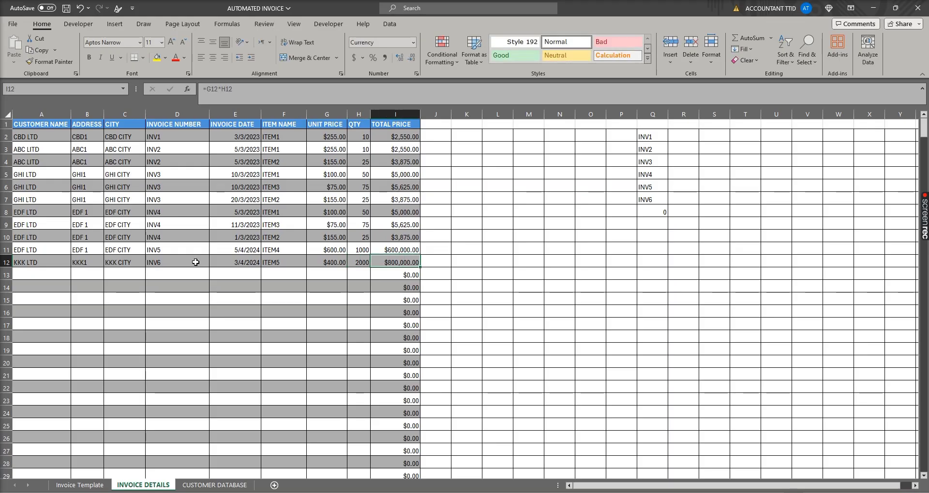
click(78, 485)
Choose INV6 in D4's dropdown and check the customer info formula in A4
click(373, 186)
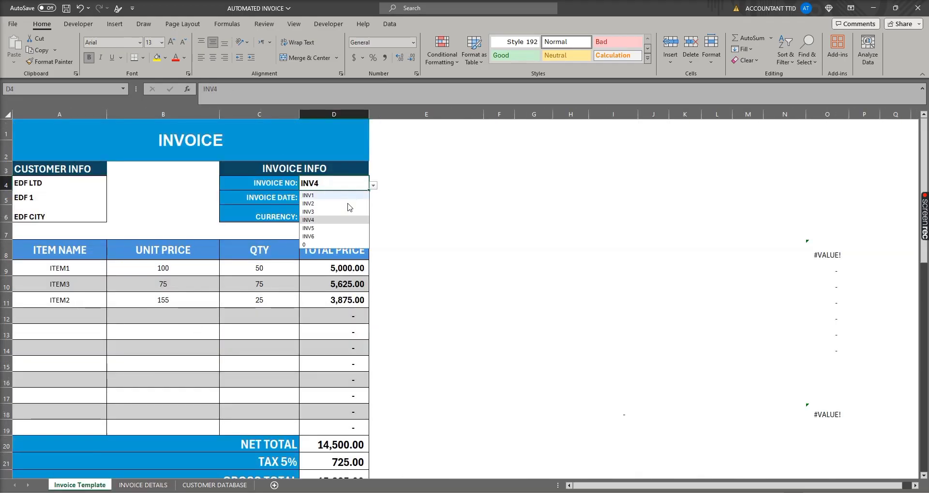
click(319, 237)
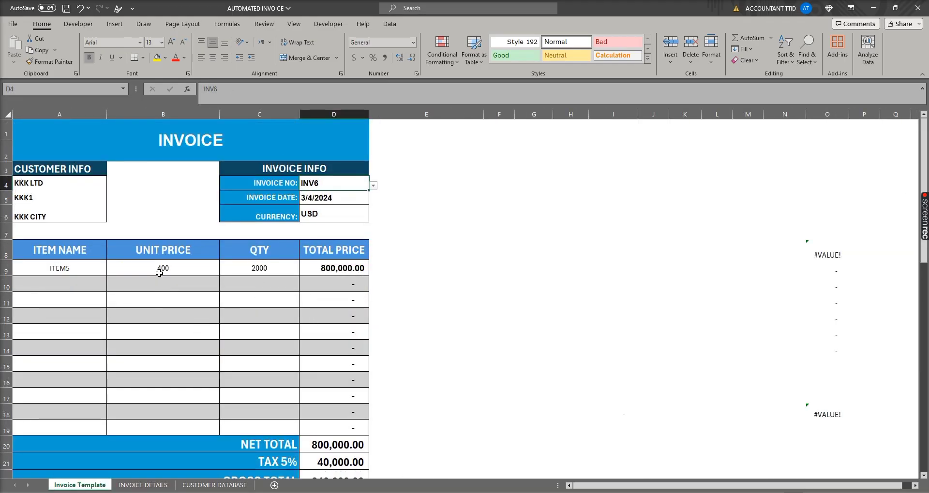
click(64, 188)
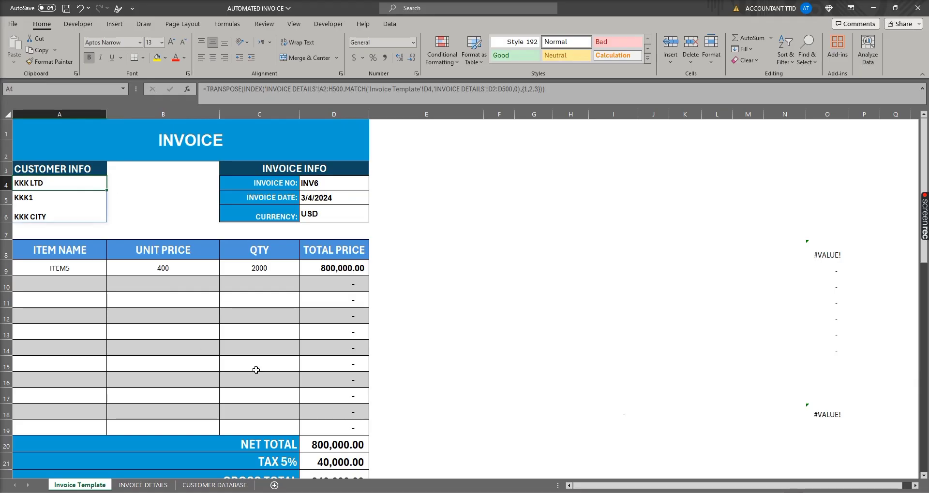
scroll(257, 370, down, 1)
scroll(256, 370, up, 1)
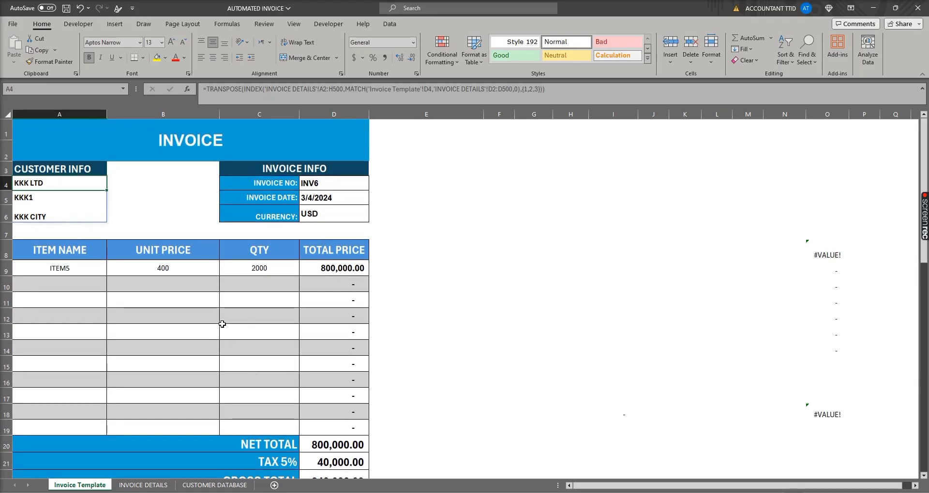
Review the template's title and A4 formula, then reselect invoice number cell D4
click(223, 328)
click(218, 135)
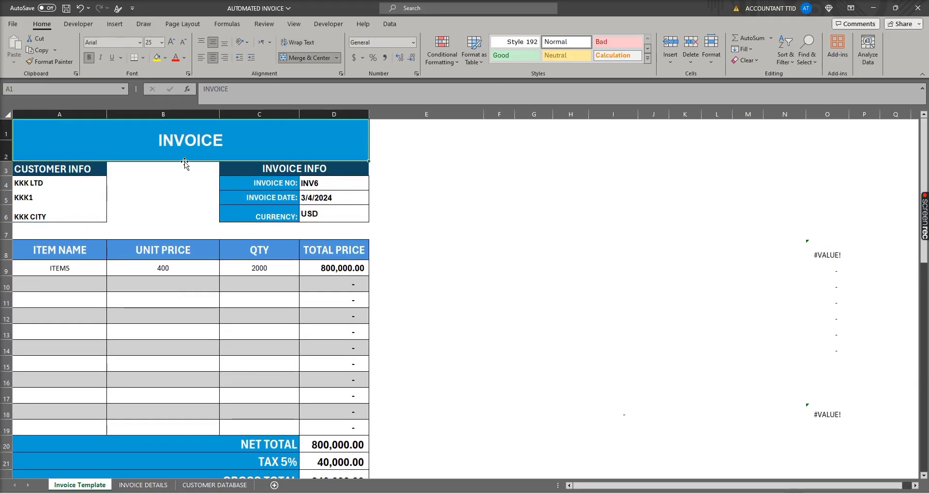
click(145, 197)
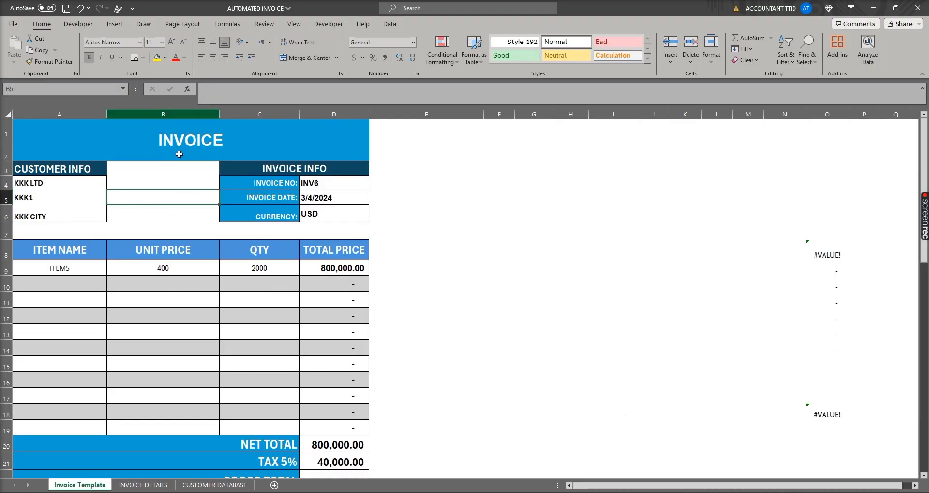
click(38, 188)
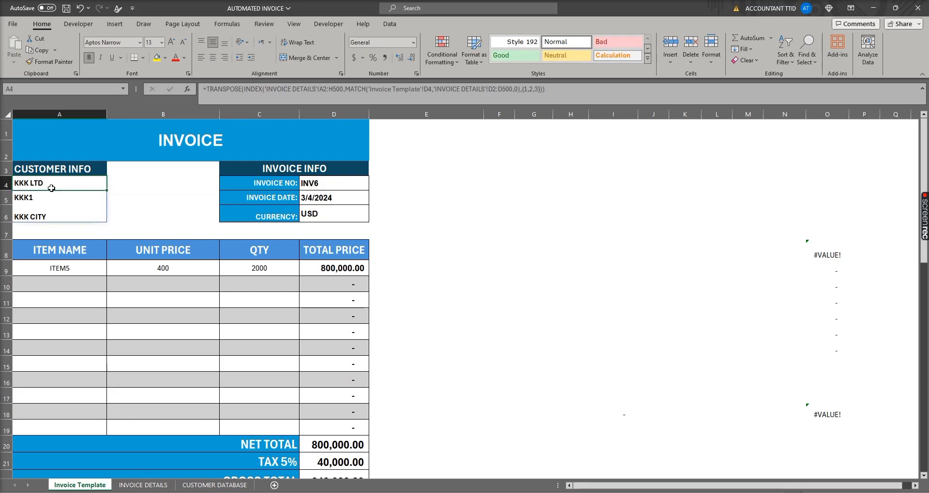
click(321, 185)
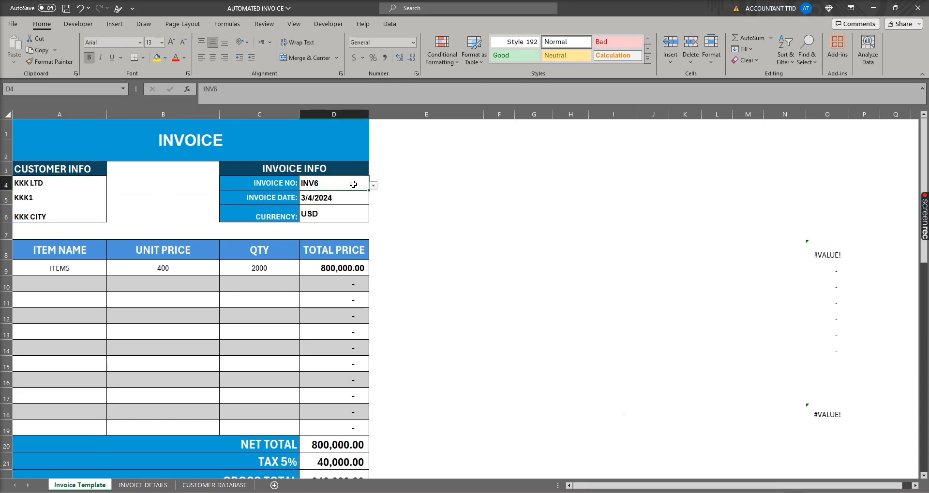
click(390, 24)
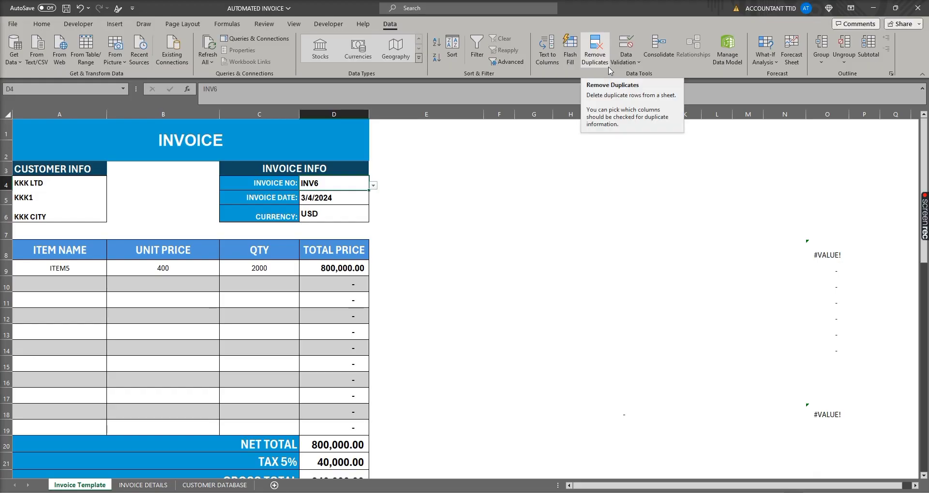
Clear all Data Validation rules from invoice number cell D4
click(626, 58)
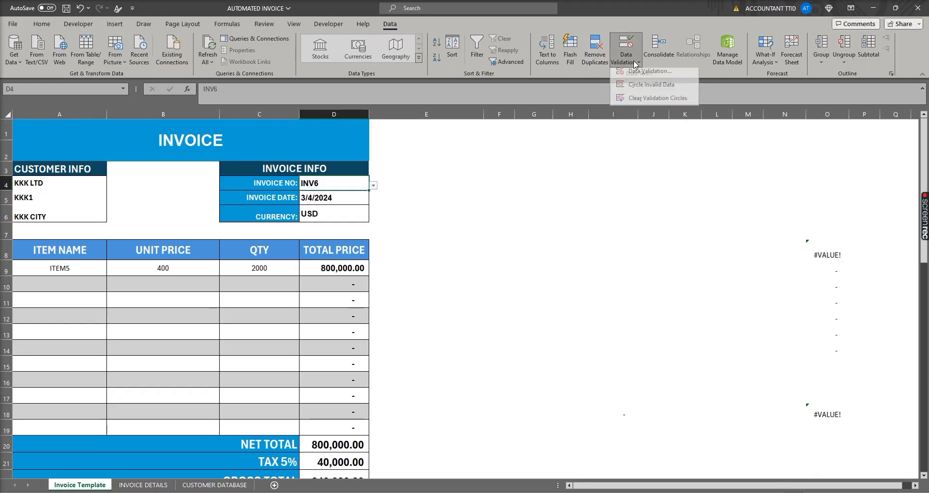
click(635, 76)
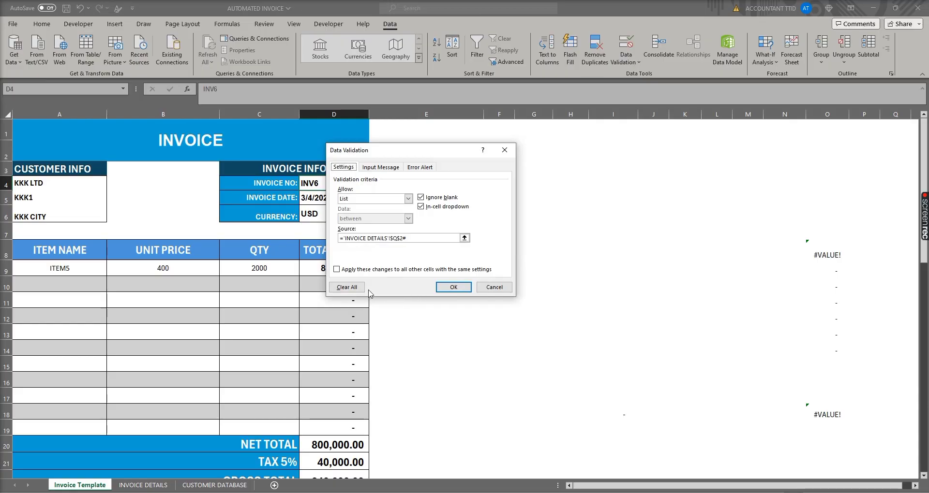
click(361, 288)
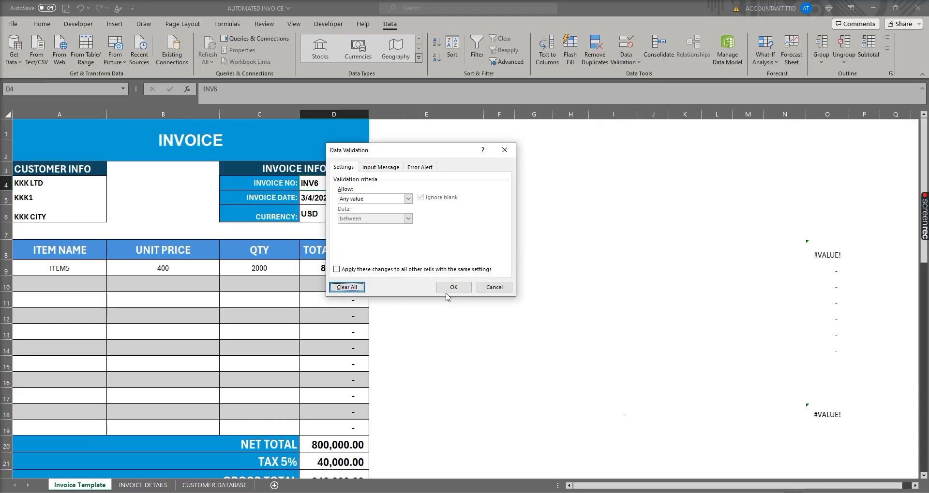
click(449, 293)
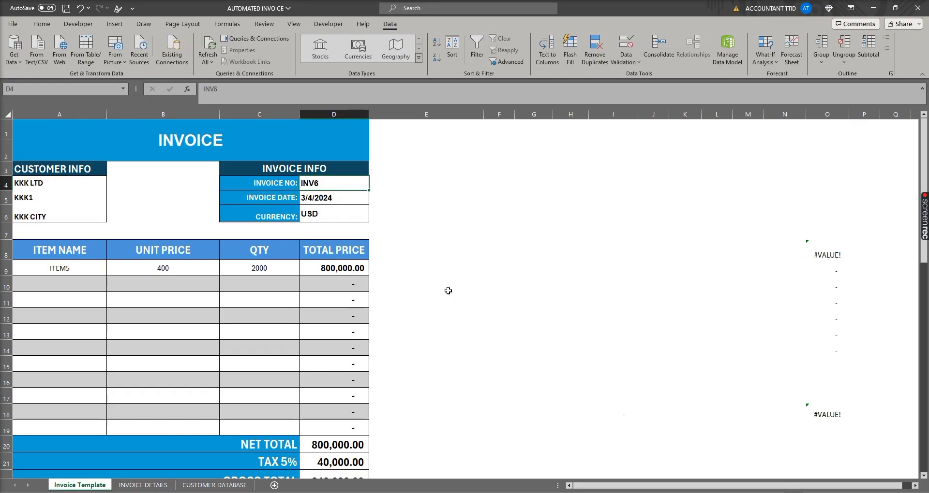
Delete the invoice number, invoice date, customer name, address, city and item name formulas
key(Delete)
click(227, 347)
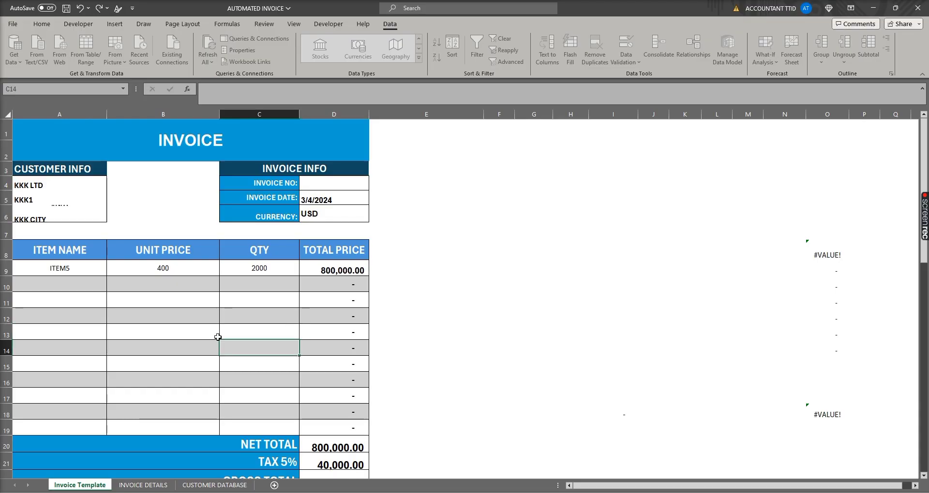
click(353, 200)
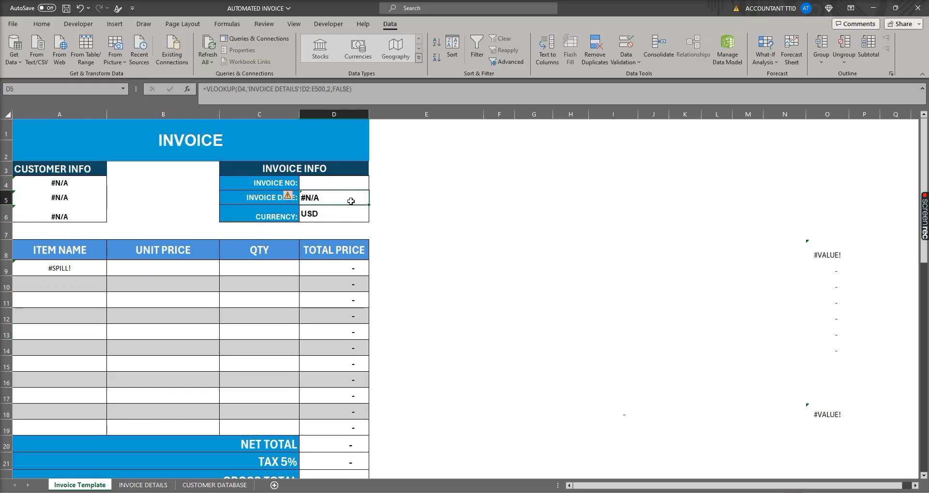
key(BackSpace)
key(Return)
click(65, 183)
key(Delete)
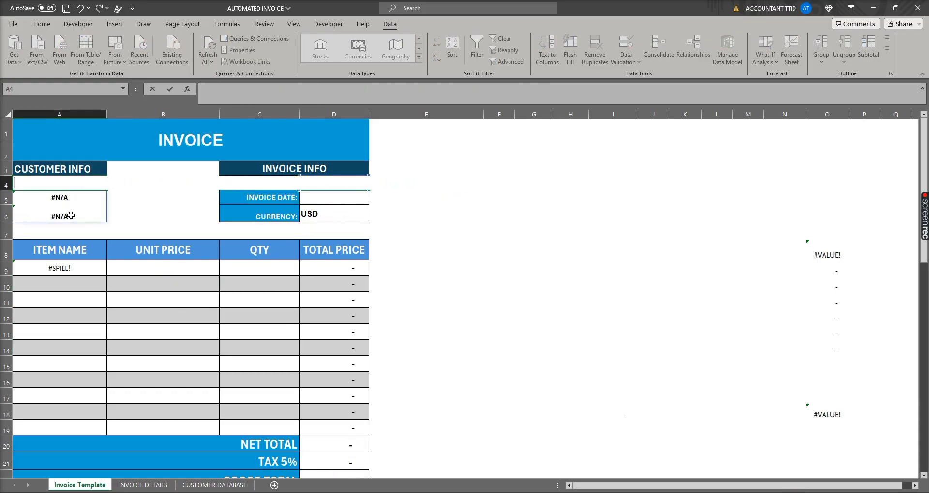
click(72, 201)
key(Delete)
click(59, 268)
key(Delete)
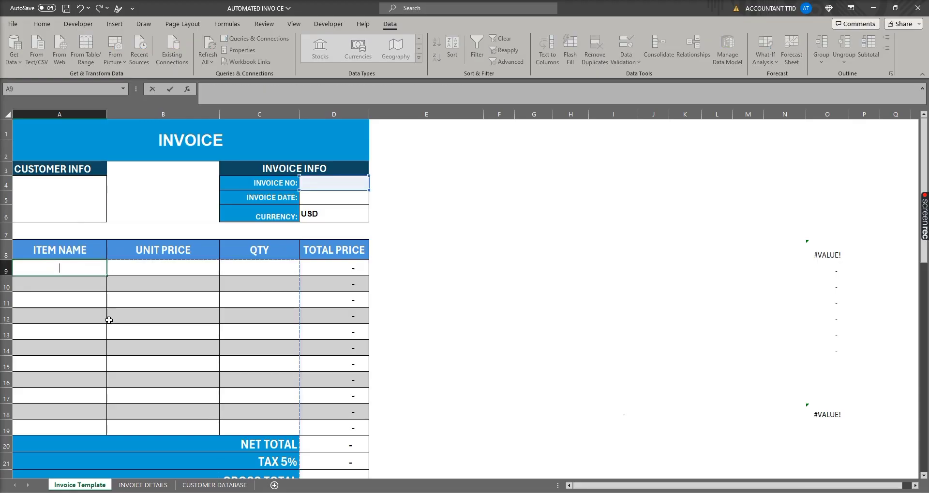
Inspect the line and total formulas, then clear line totals D10:D19
click(177, 320)
scroll(177, 320, down, 1)
click(344, 216)
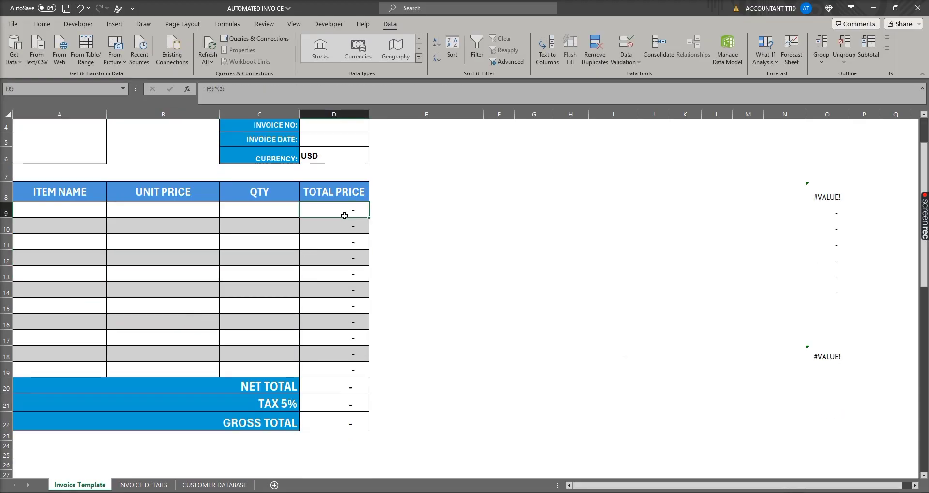
double_click(345, 216)
double_click(342, 387)
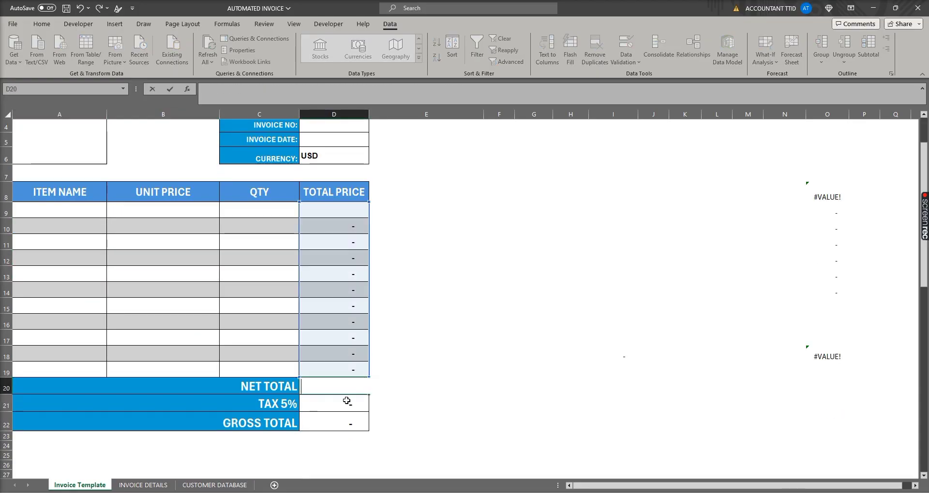
click(332, 421)
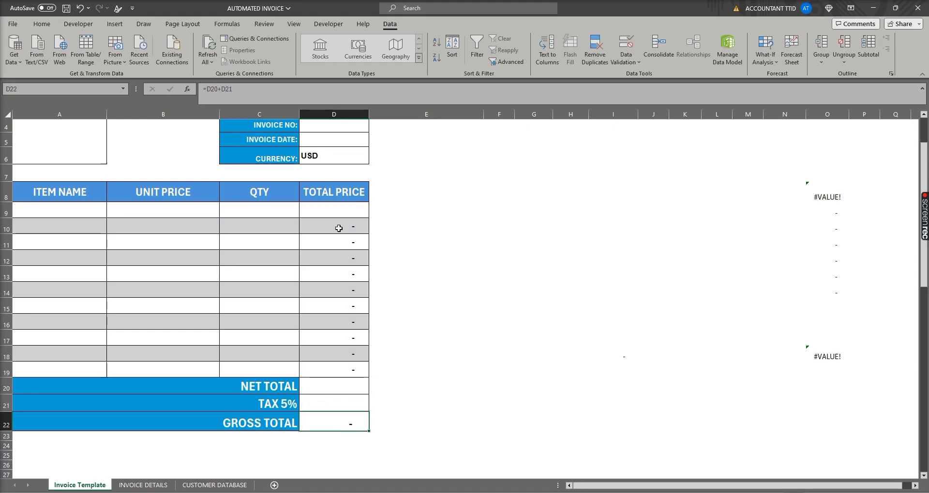
drag(338, 228, 344, 373)
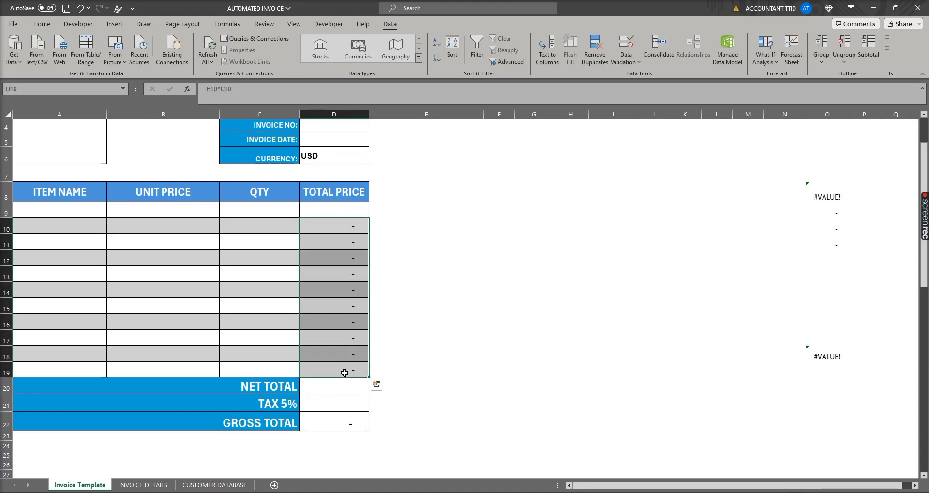
key(Delete)
click(261, 302)
scroll(261, 300, up, 1)
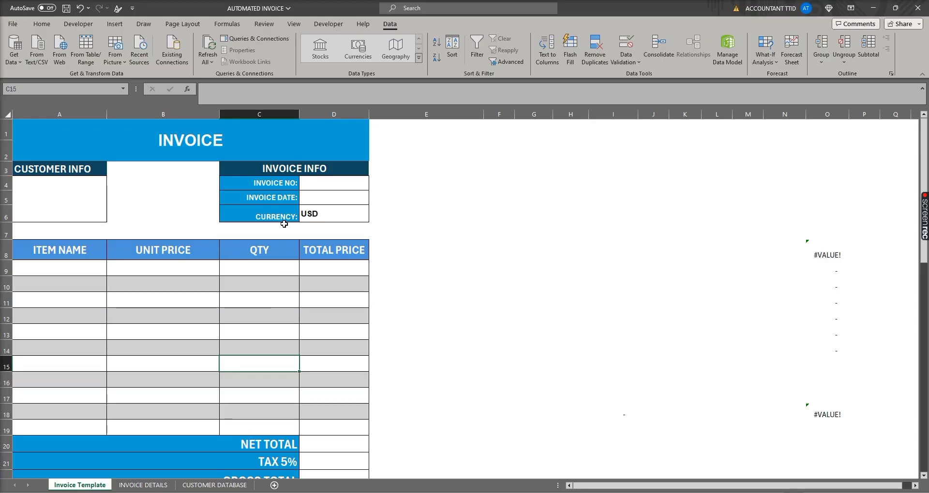
click(99, 181)
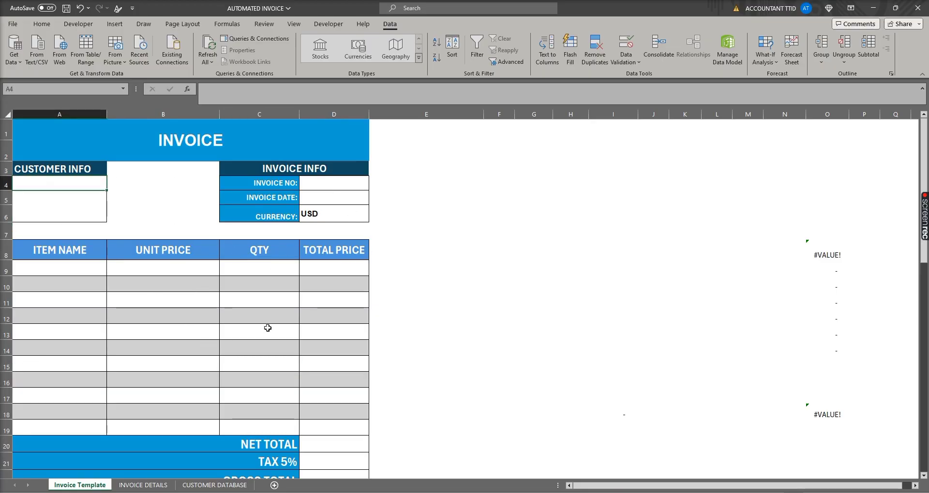
click(340, 181)
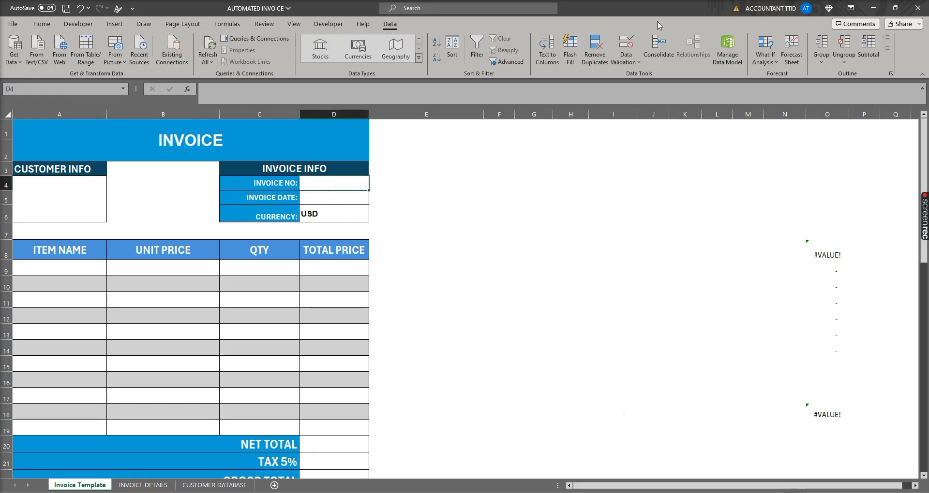
click(630, 55)
click(648, 75)
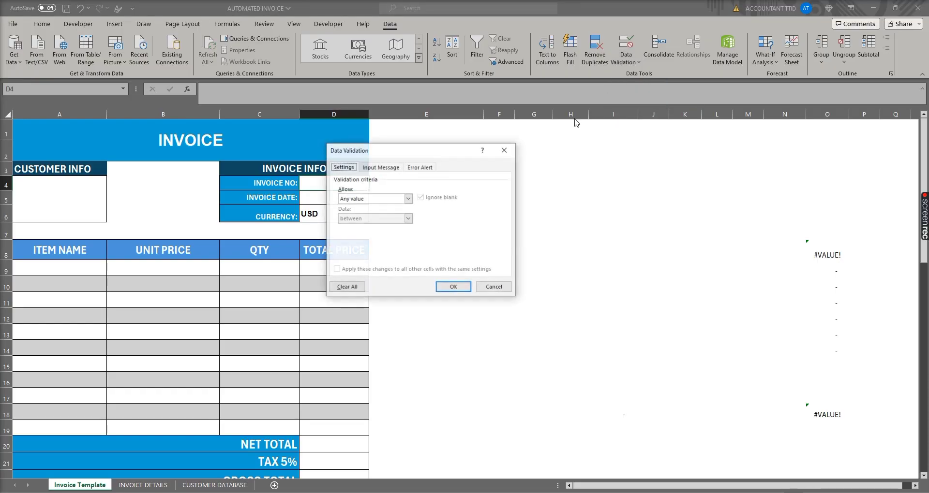
click(387, 199)
click(374, 227)
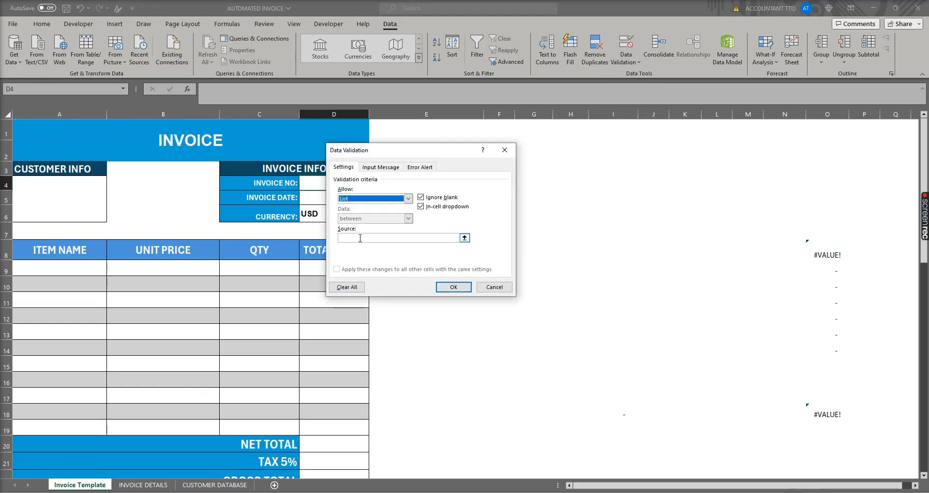
click(360, 239)
click(144, 486)
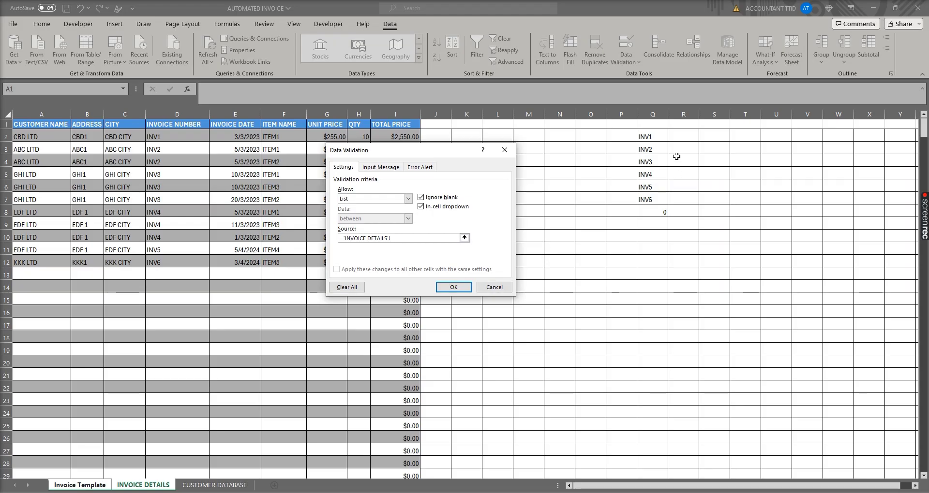
click(649, 139)
drag(649, 139, 649, 203)
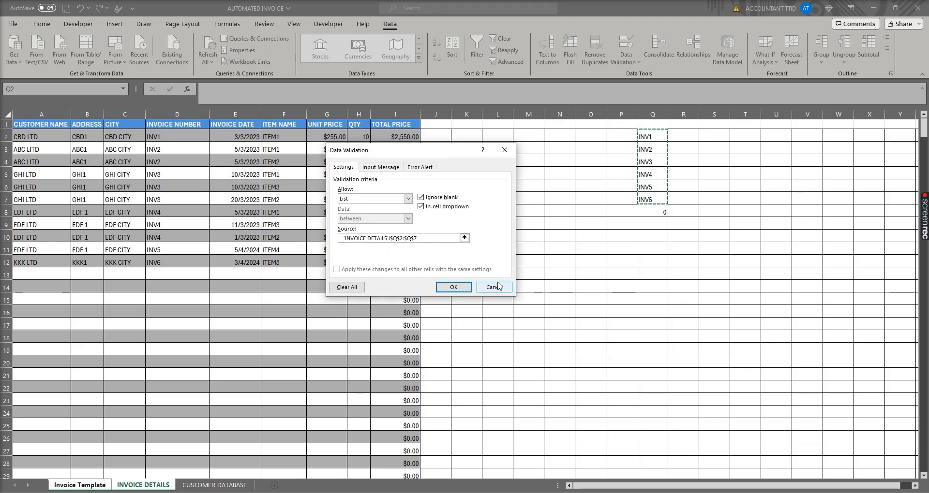
click(496, 287)
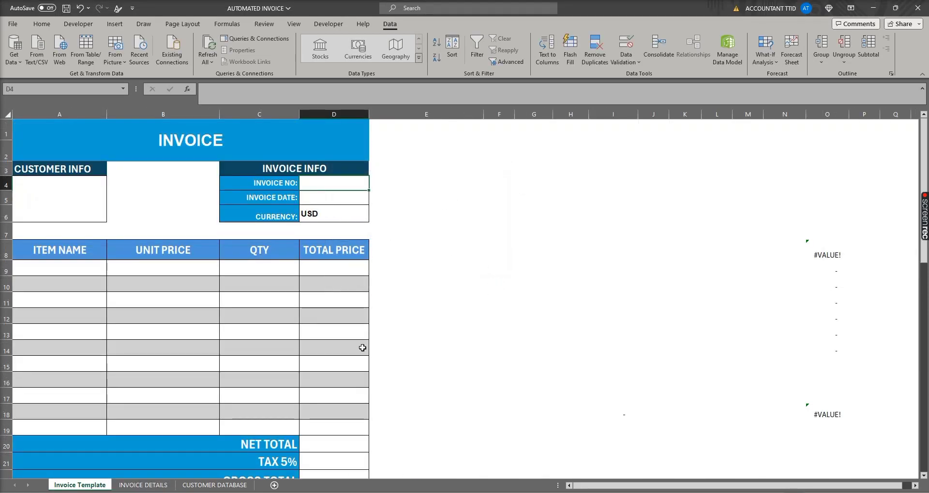
click(143, 486)
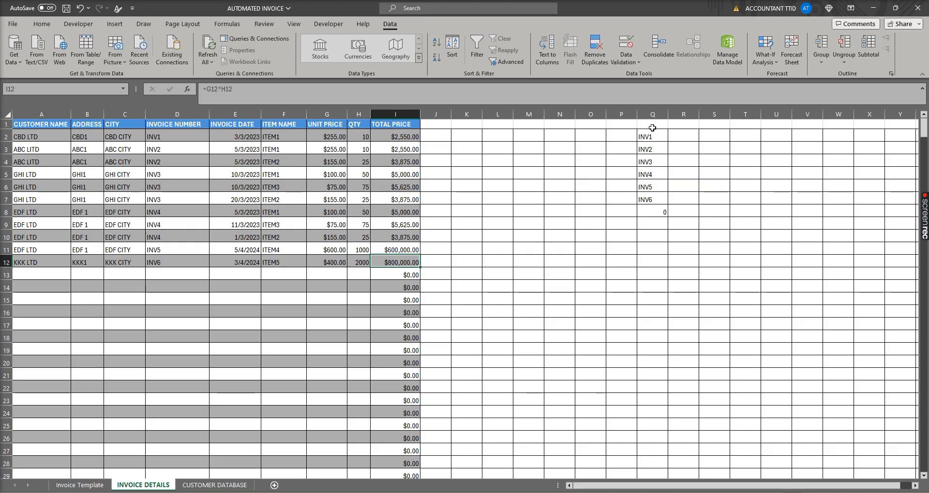
Clear Q2's spilled invoice list and start a new =UNIQUE formula from D2
click(657, 137)
drag(657, 136, 655, 211)
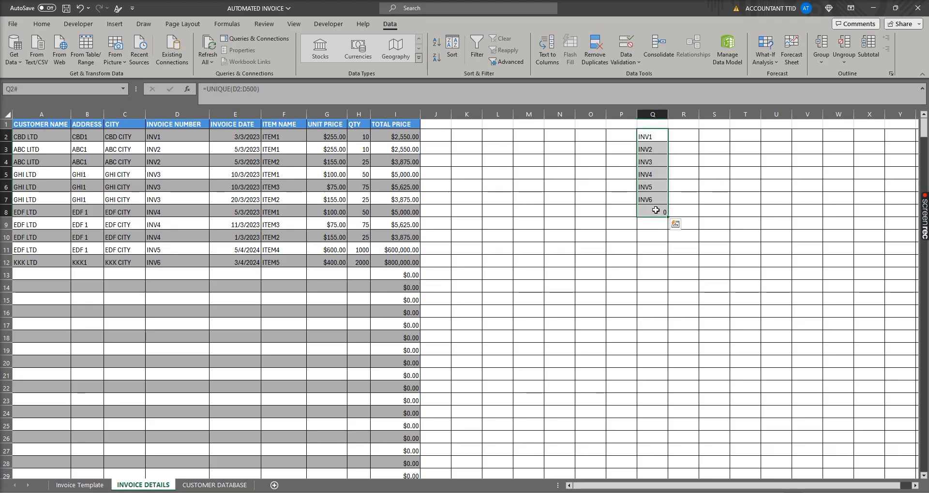
key(Delete)
text(=U)
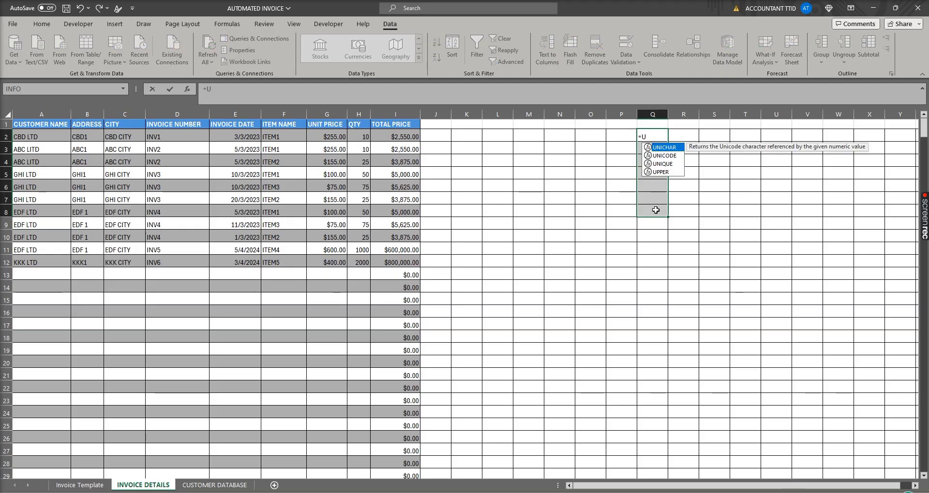
text(NIQUE)
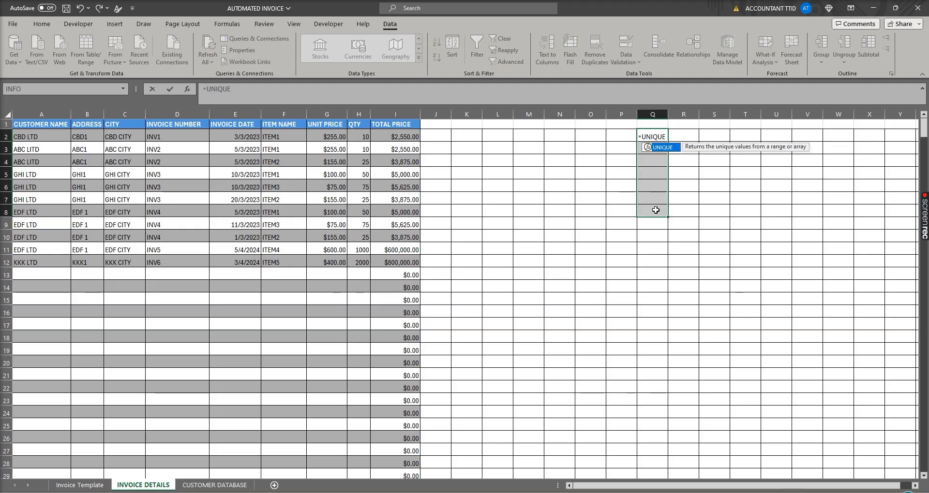
text(()
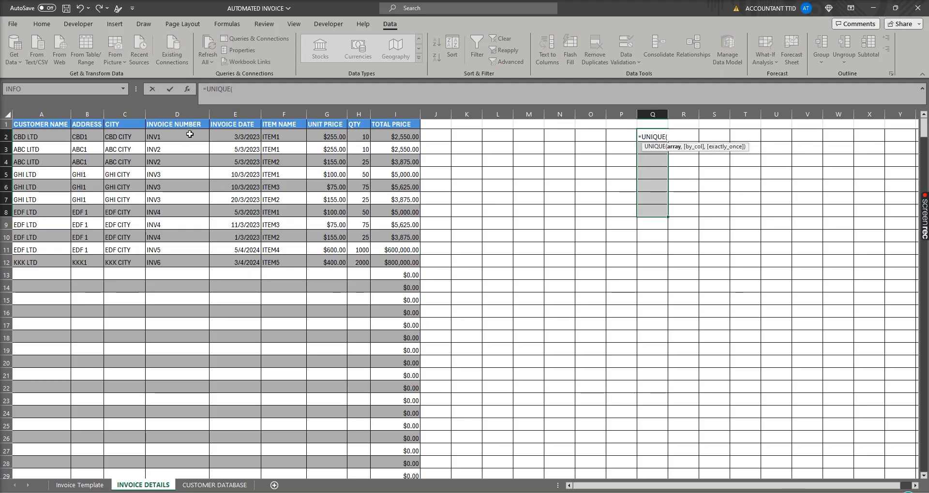
click(188, 136)
drag(187, 137, 188, 137)
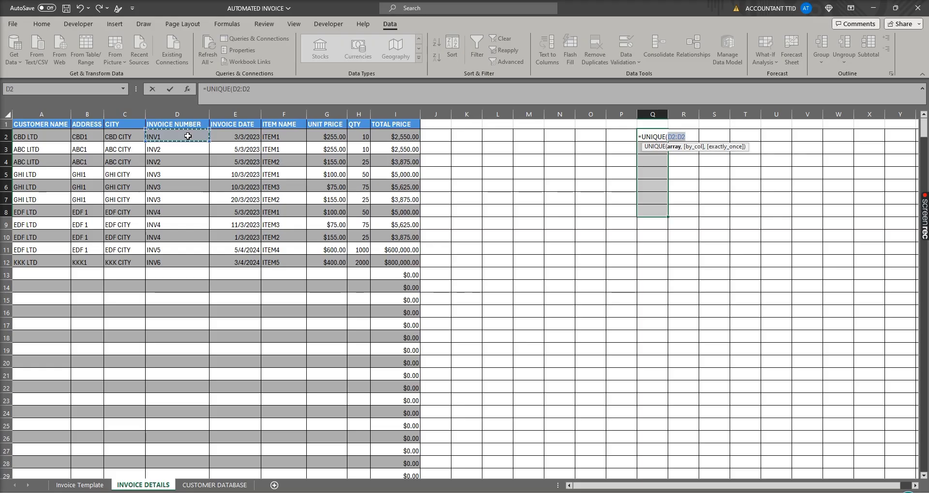
key(BackSpace)
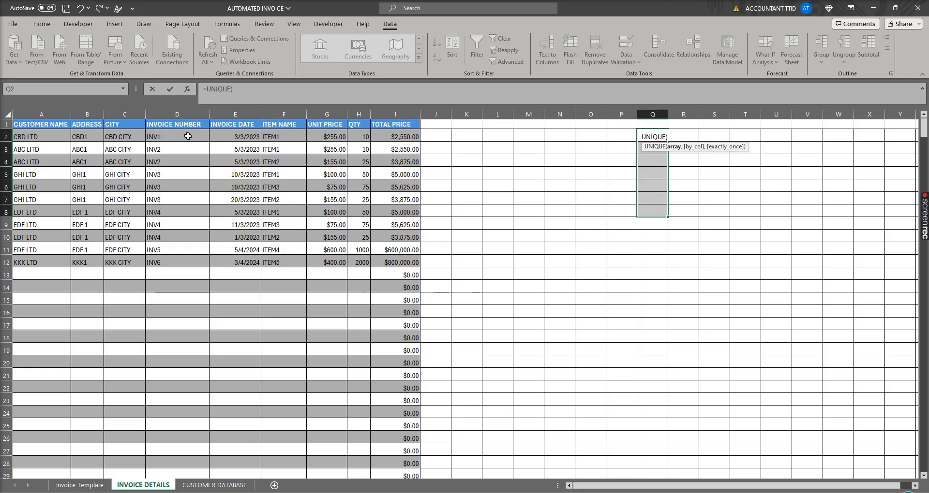
drag(187, 137, 188, 137)
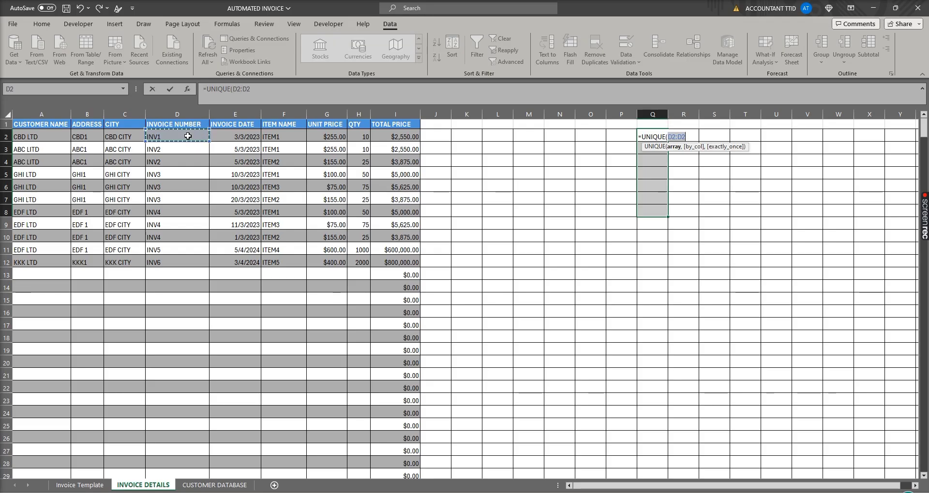
Finish Q2's formula as =UNIQUE(D2:D500)
click(257, 95)
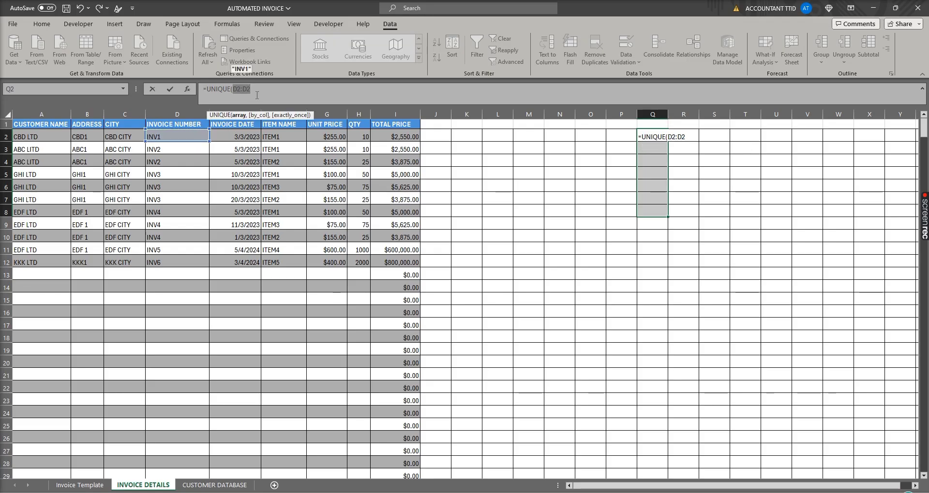
click(254, 92)
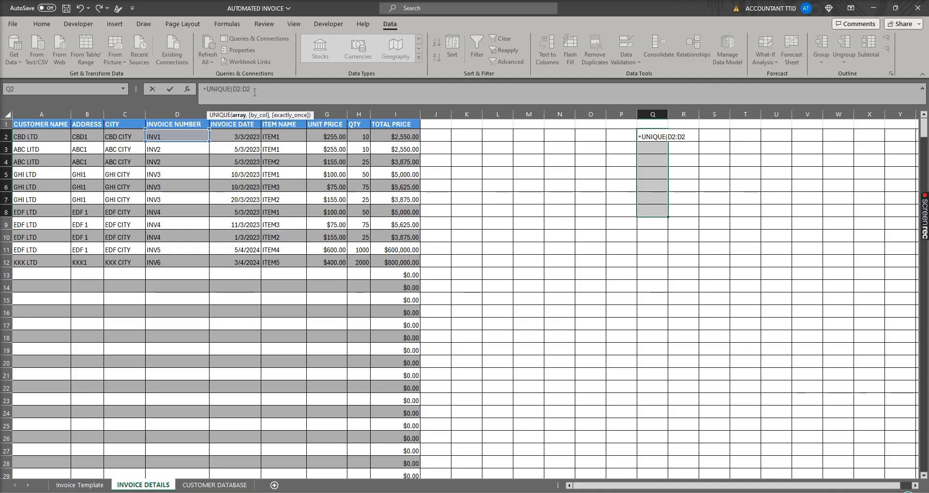
key(BackSpace)
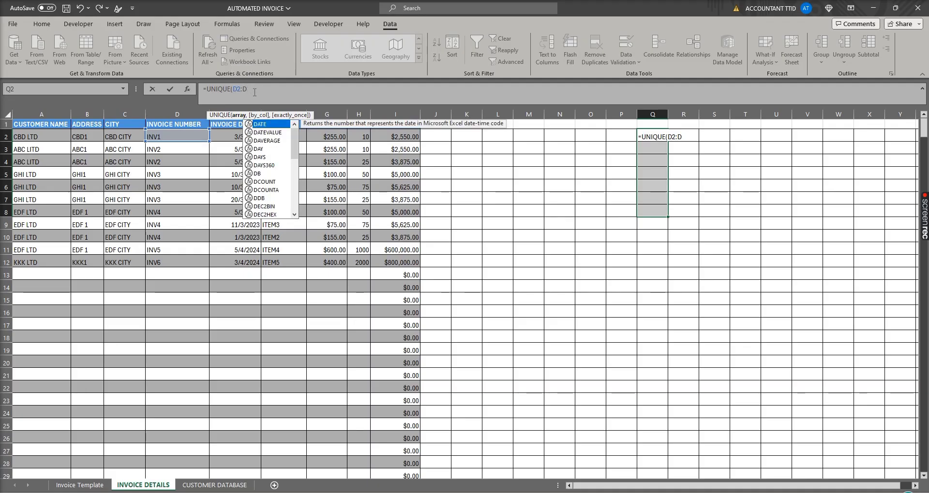
key(Escape)
text(500)
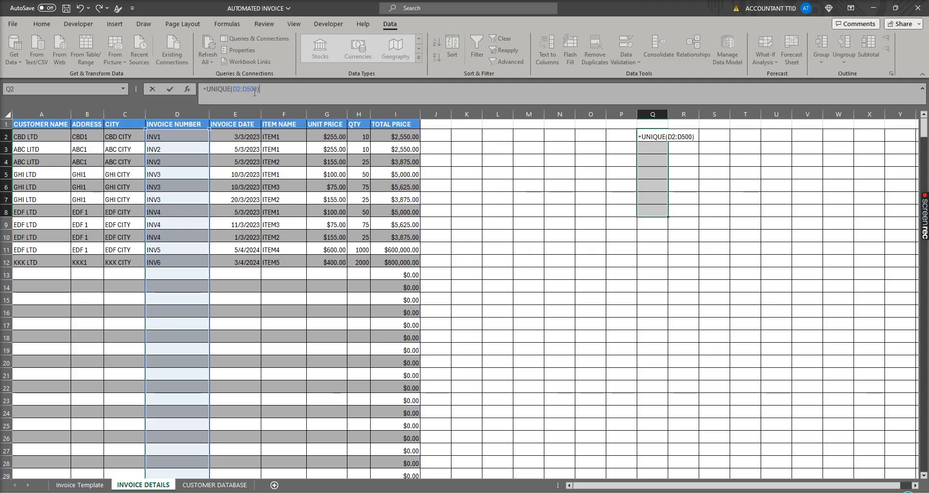
key(ctrl+Return)
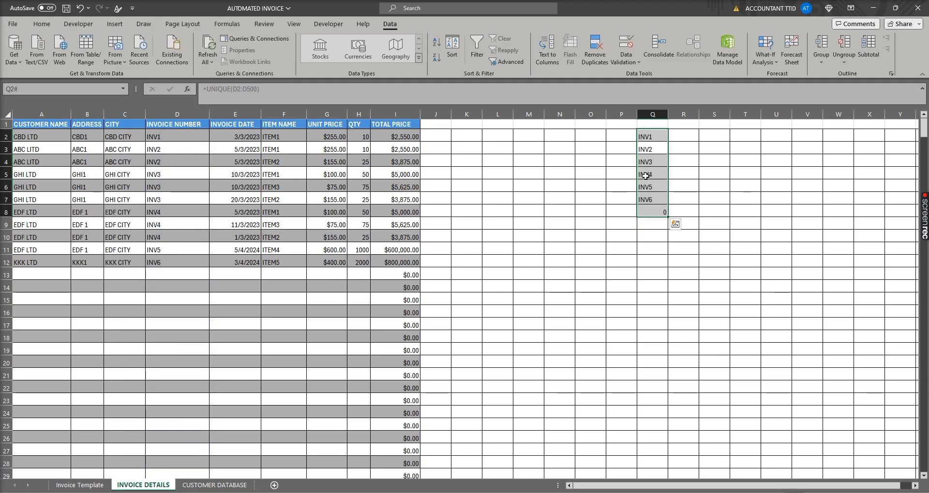
click(80, 485)
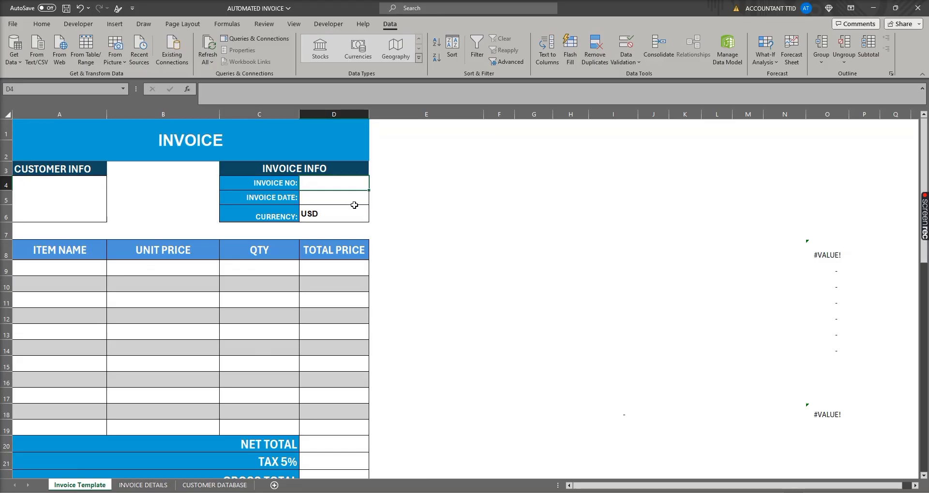
Give D4 a List validation sourced from ='INVOICE DETAILS'!$Q$2#
click(626, 58)
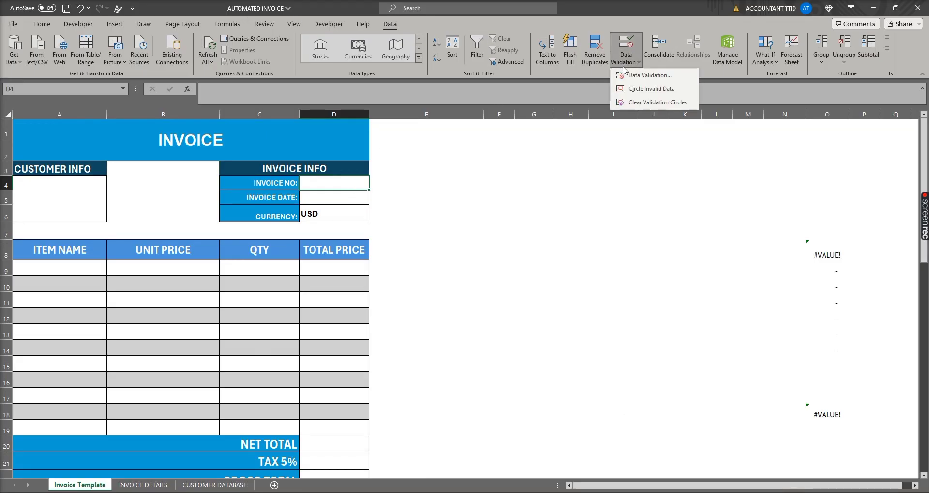
click(636, 77)
click(408, 198)
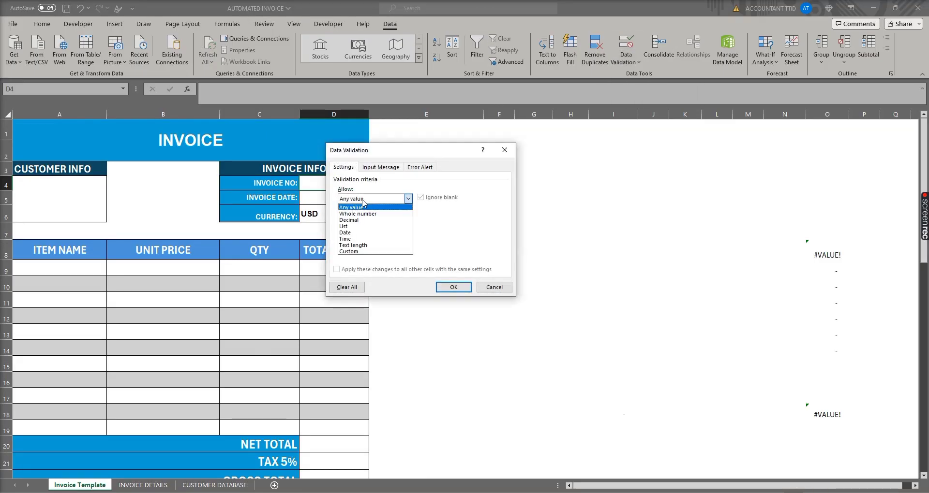
click(369, 226)
click(376, 240)
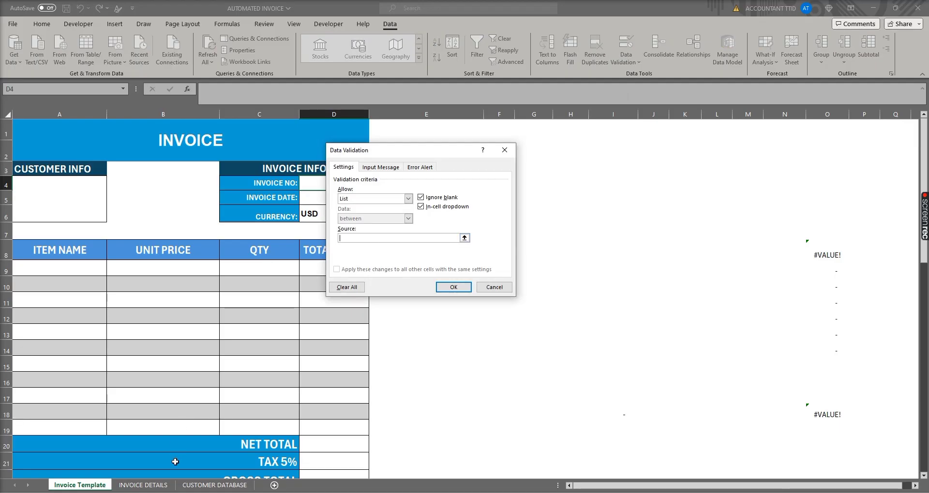
click(166, 485)
click(648, 138)
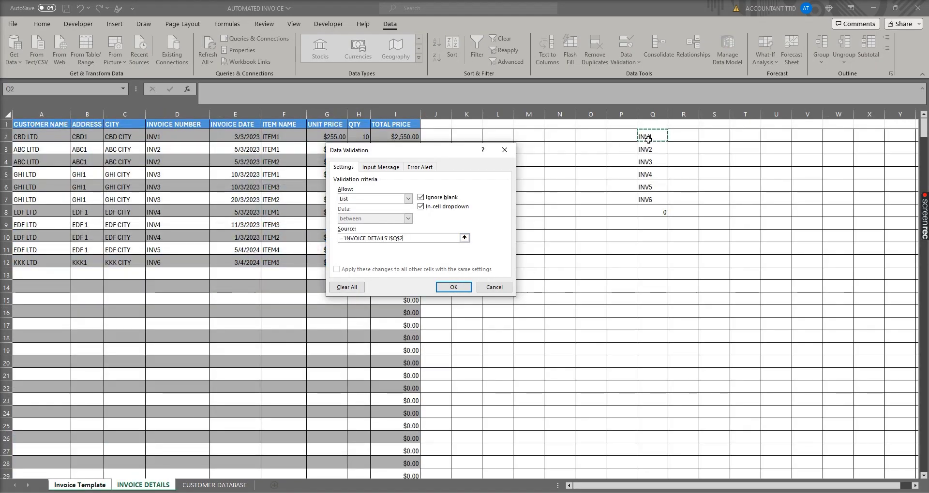
text(#)
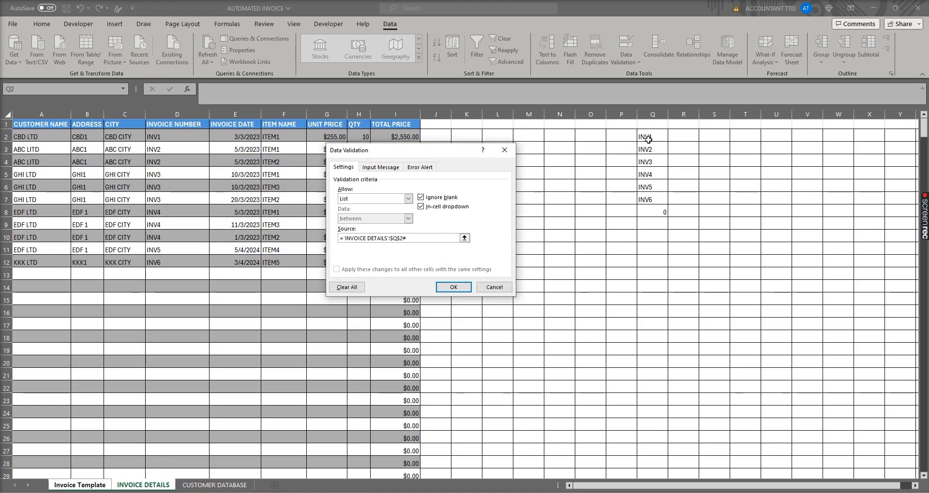
click(454, 287)
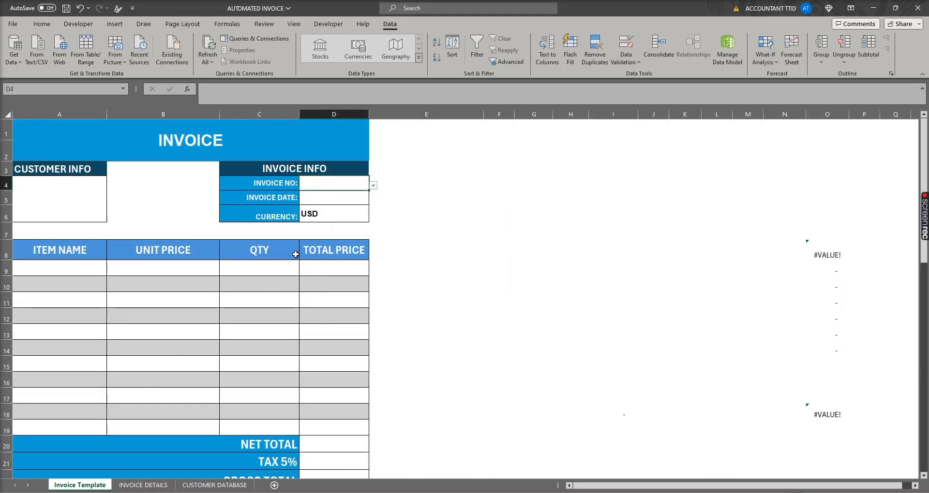
Select INV3 from D4's new invoice number dropdown
click(373, 186)
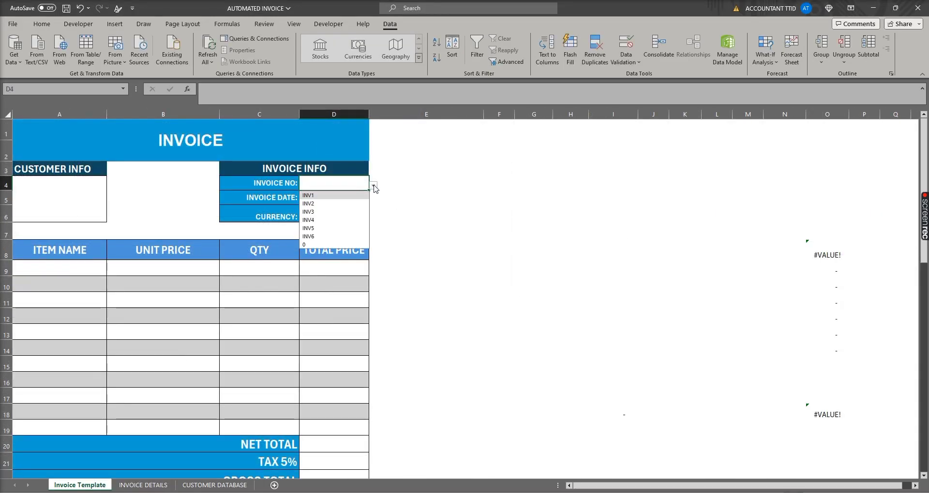
click(335, 212)
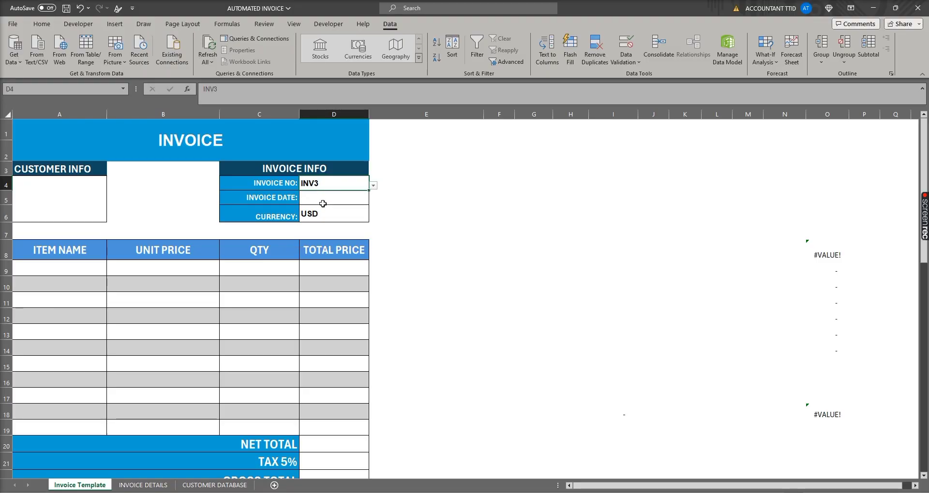
click(324, 201)
Enter =VLOOKUP(D4,'INVOICE DETAILS'!D2:E500,2,FALSE) in invoice date cell D5
text(=)
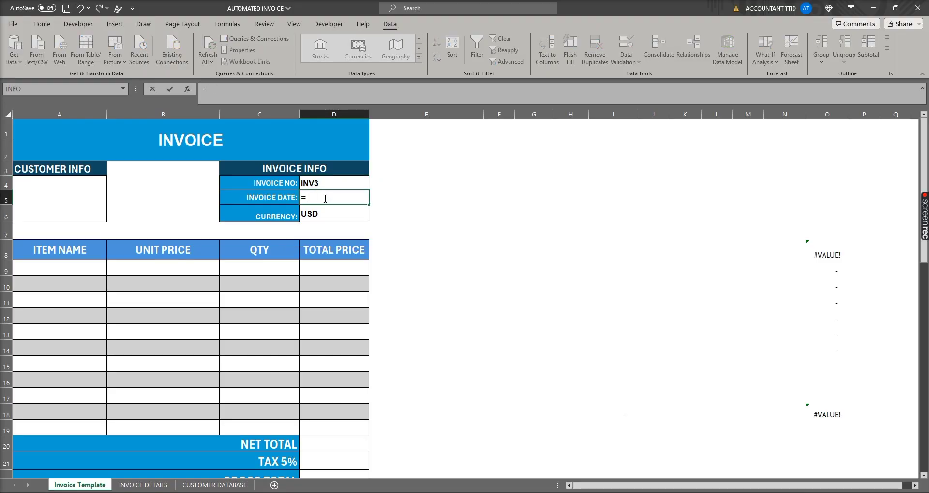
text(VLOO)
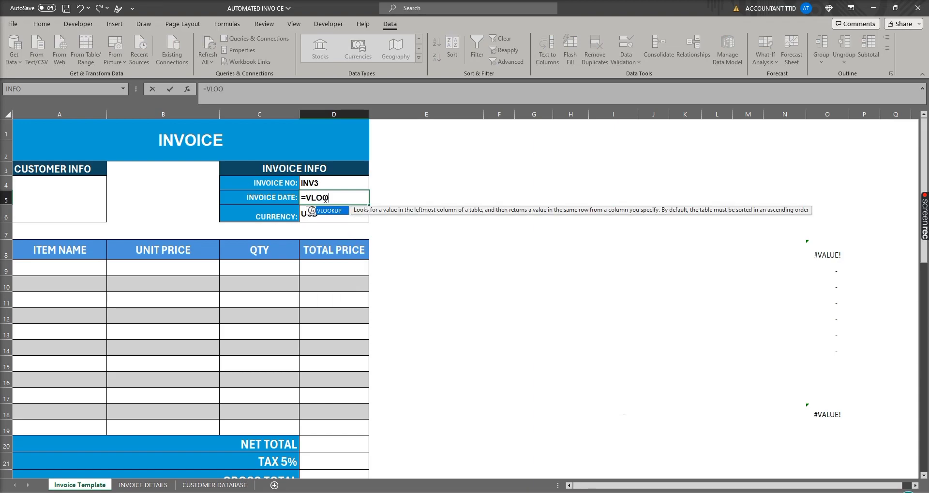
text(KUP()
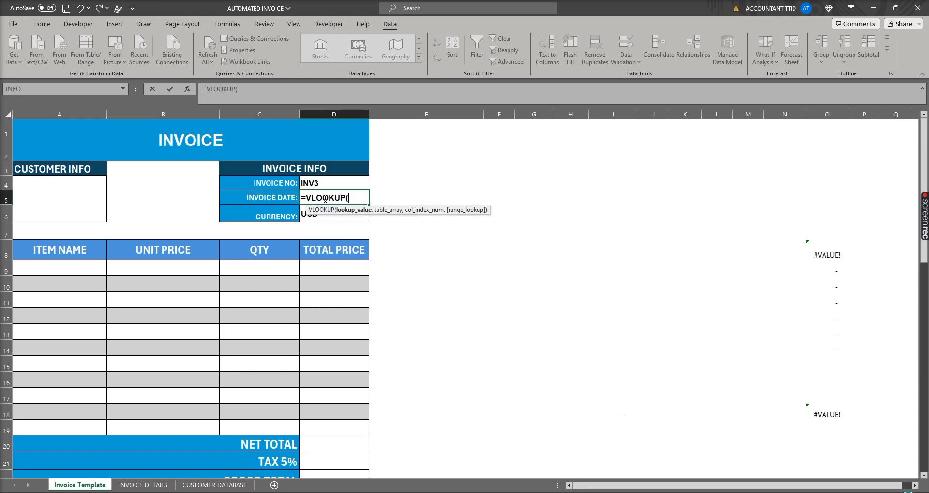
click(338, 182)
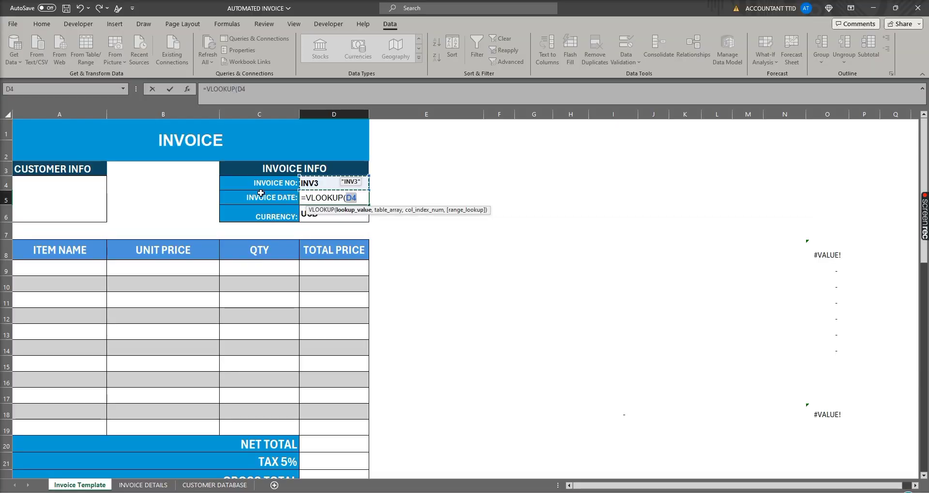
text(,)
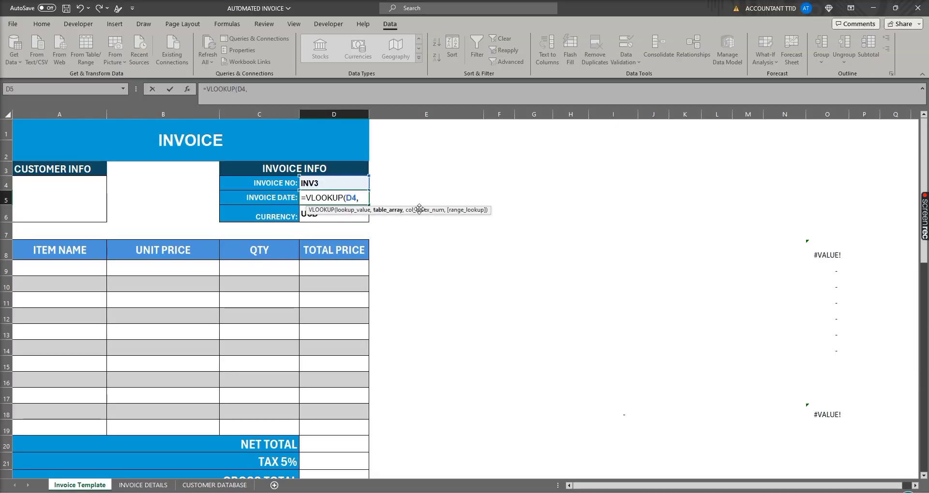
click(143, 485)
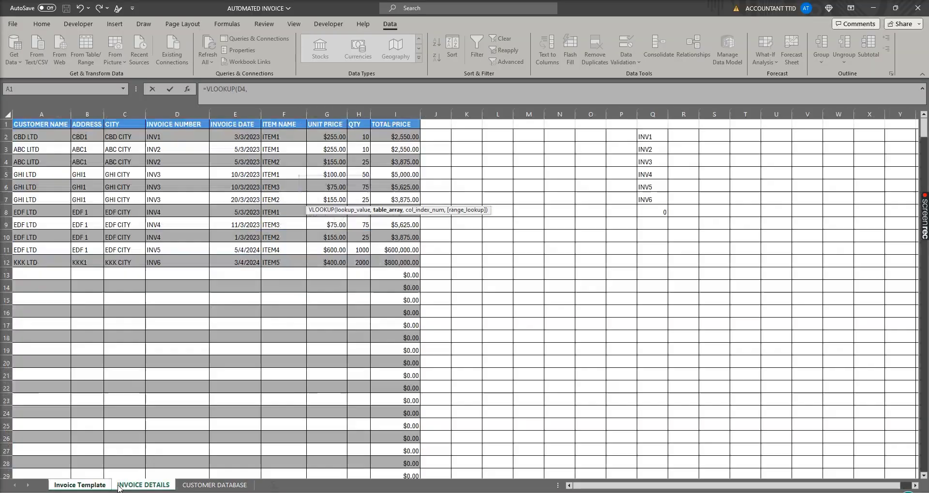
click(165, 139)
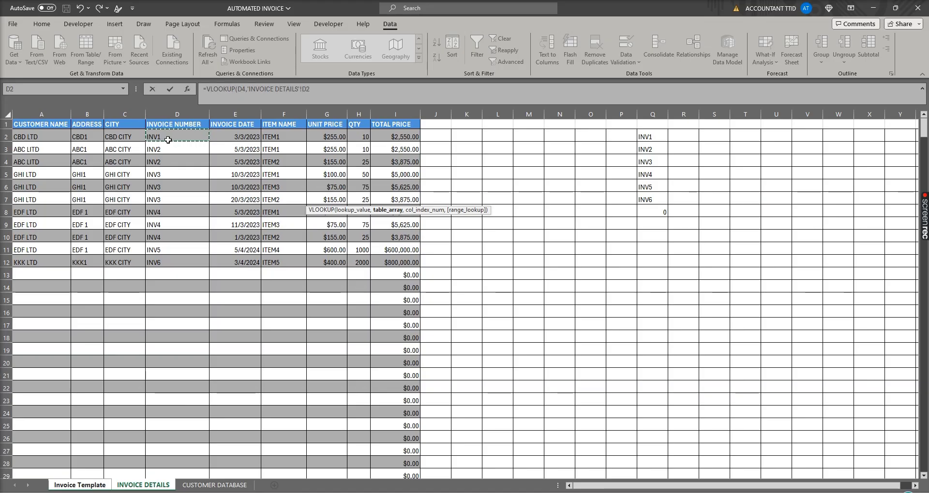
drag(165, 139, 239, 264)
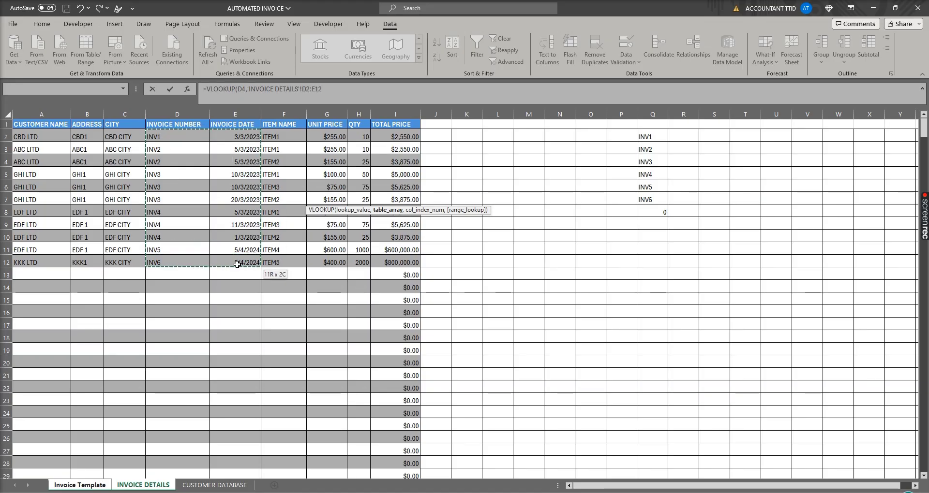
click(333, 91)
key(BackSpace)
key(BackSpace)
text(5)
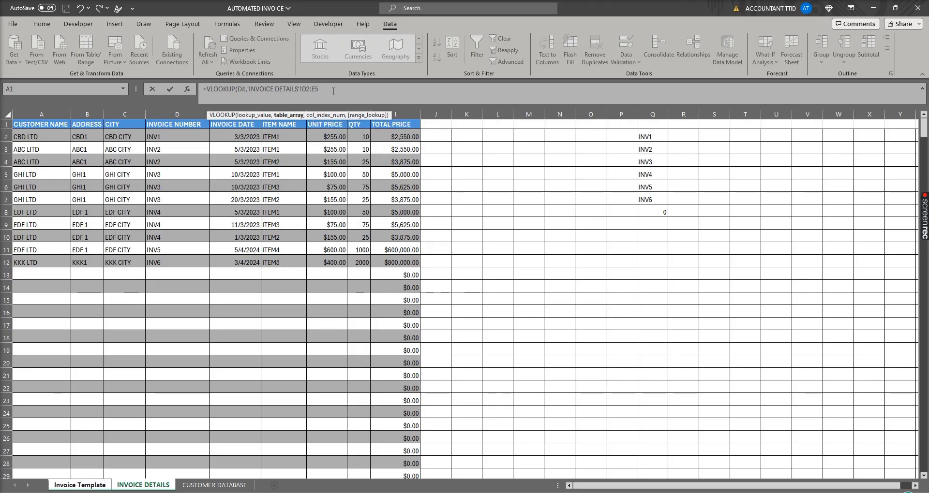
text(00,)
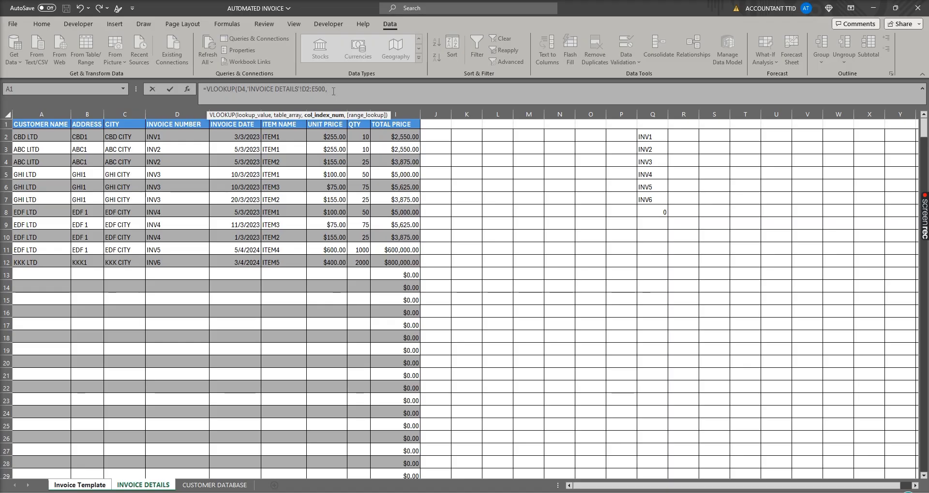
text(2,)
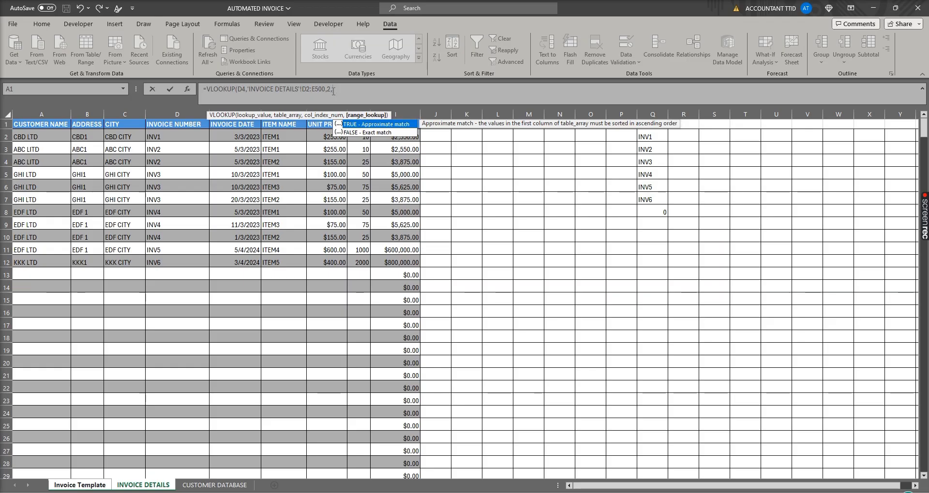
text(FALSE)
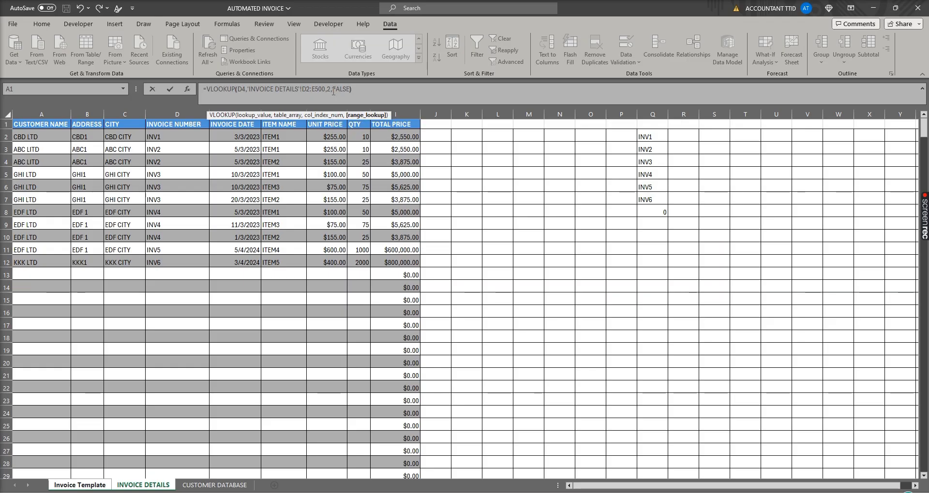
key(Return)
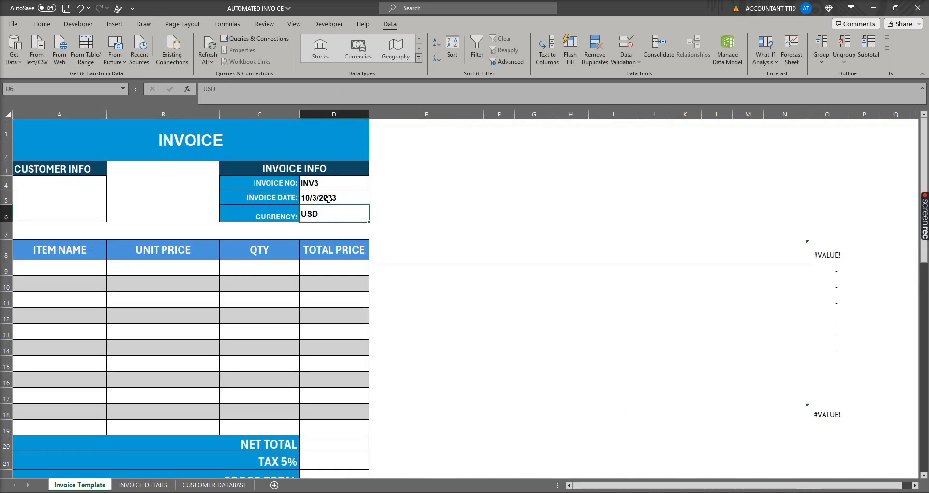
Test the date lookup by choosing INV5 in D4, showing 5/4/2024
click(329, 199)
click(325, 182)
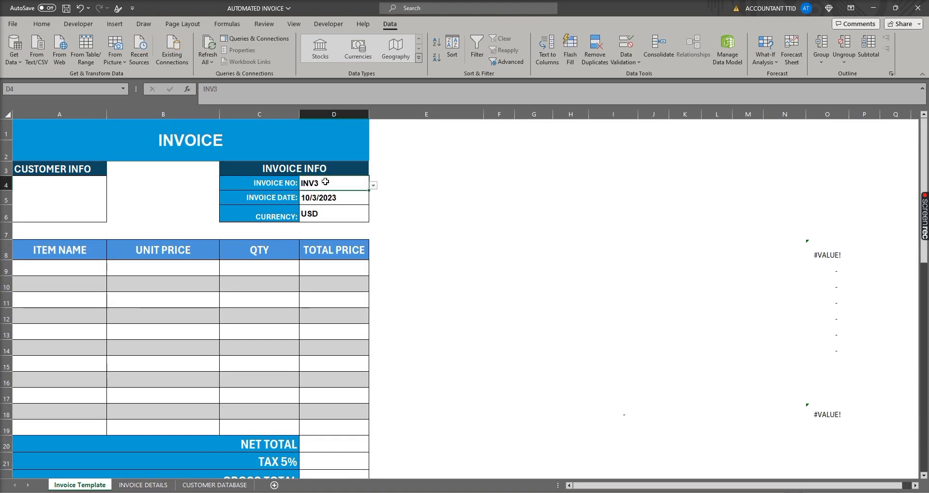
click(373, 186)
click(323, 228)
click(64, 189)
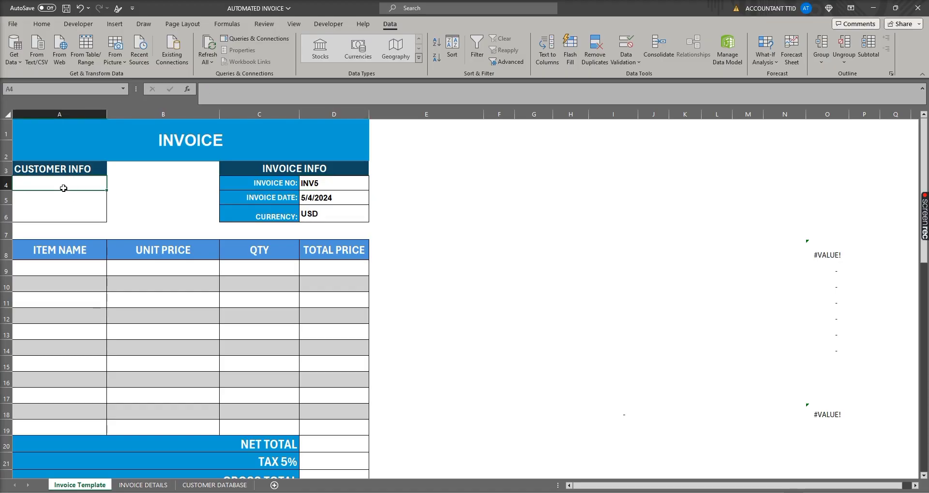
click(302, 188)
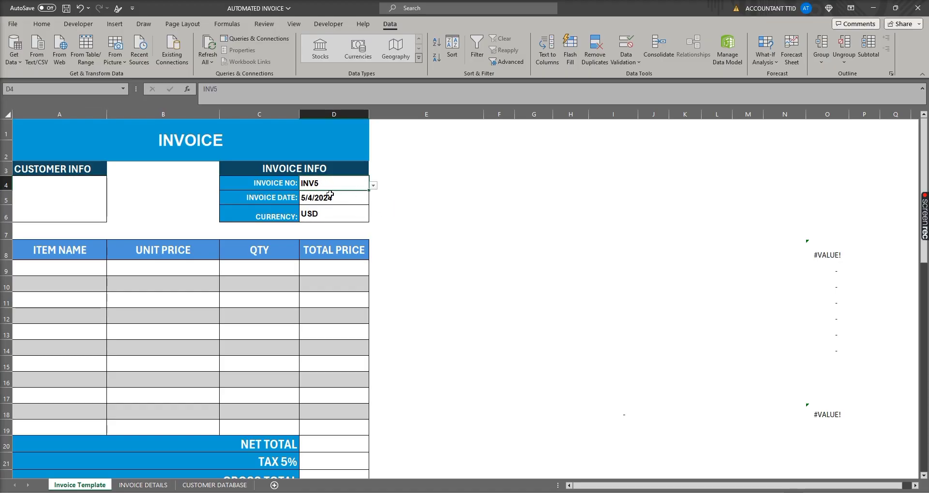
click(66, 183)
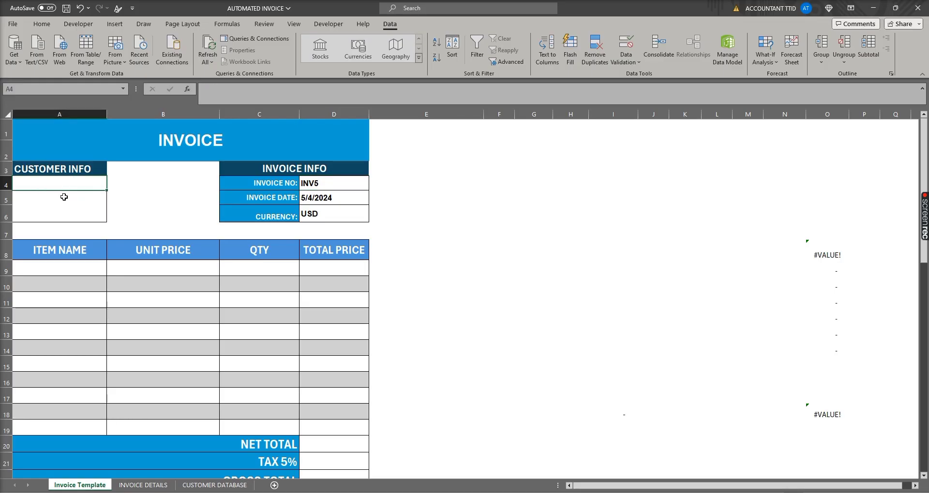
Begin A4's formula as =INDEX('INVOICE DETAILS'!A2:H500,MATCH(
text(=IND)
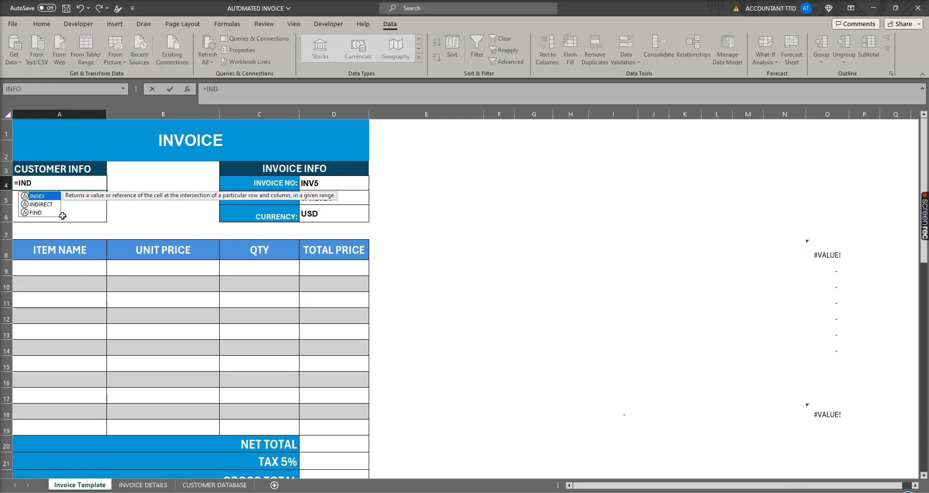
text(EX()
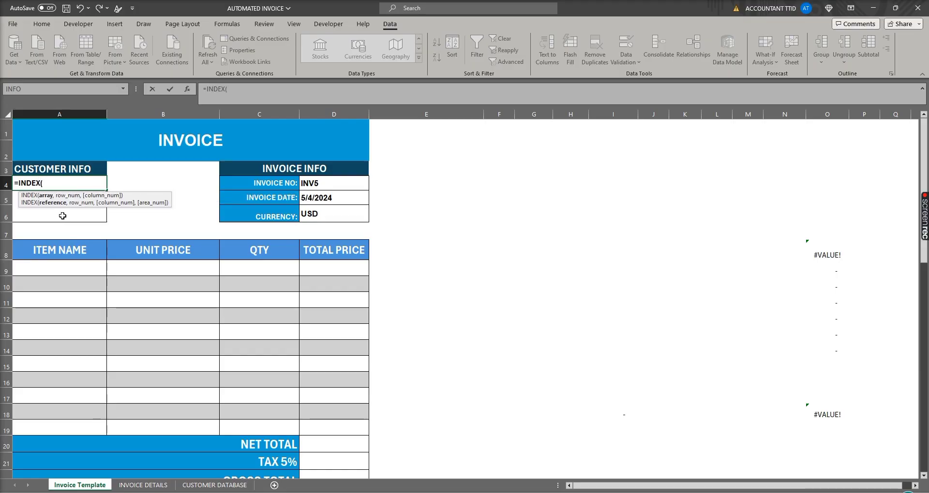
click(151, 485)
click(62, 137)
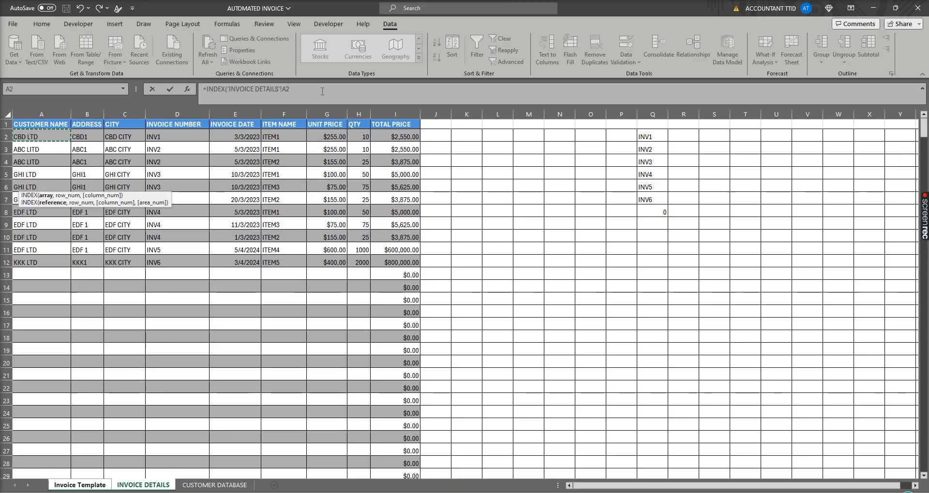
click(322, 91)
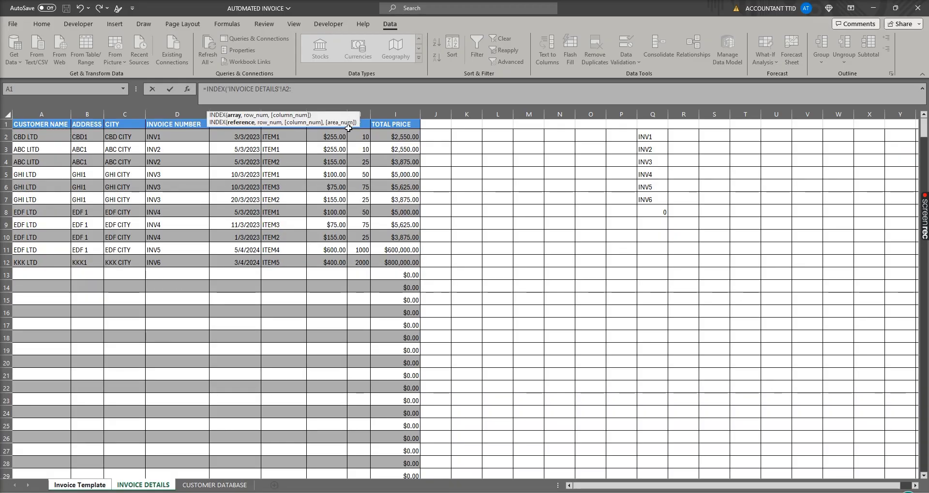
text(H)
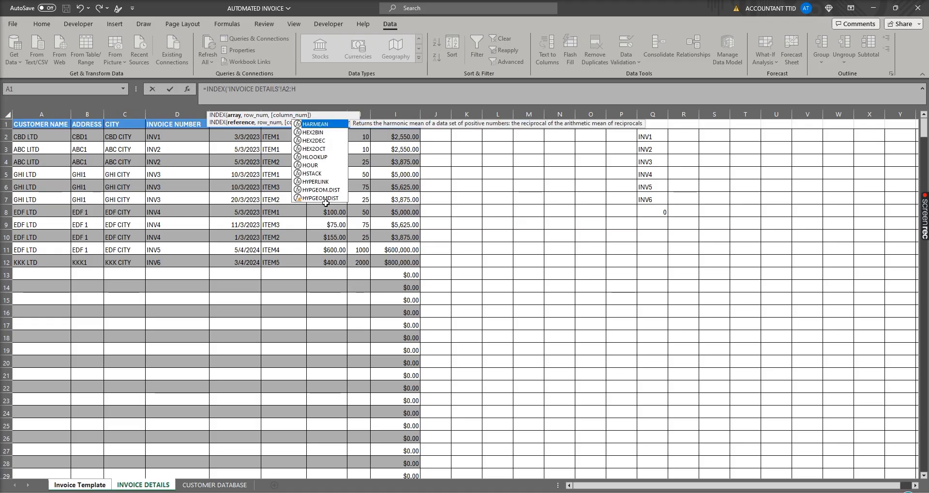
text(500)
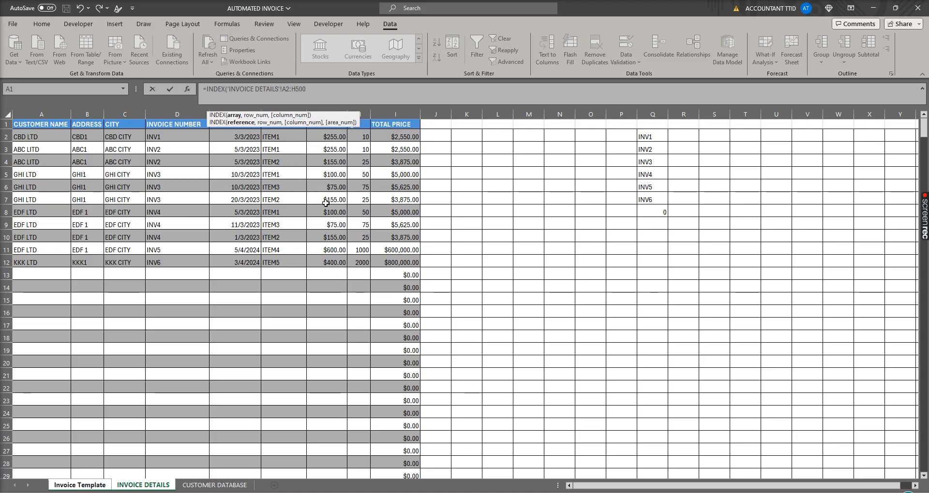
text(,)
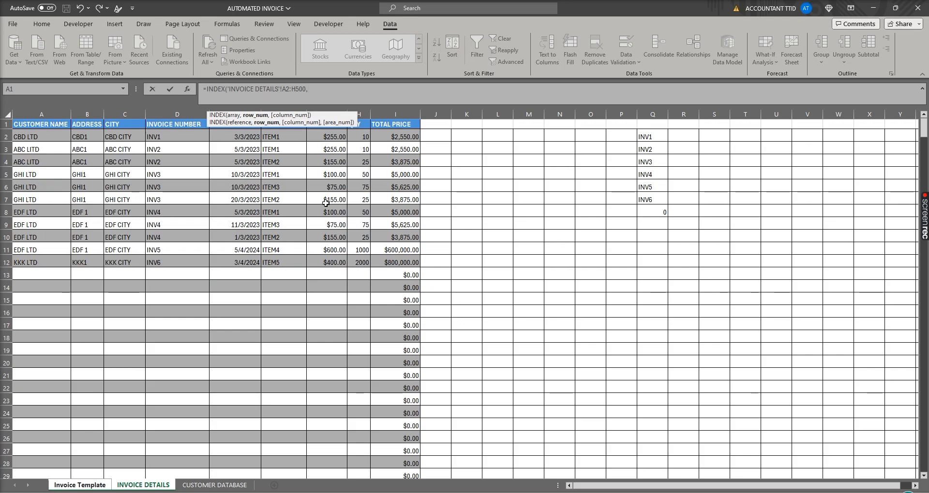
text(MATCH)
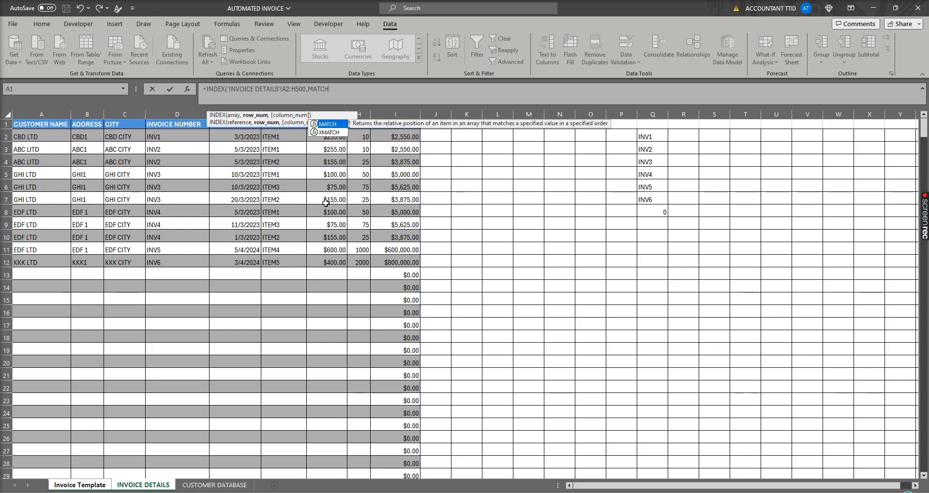
text(()
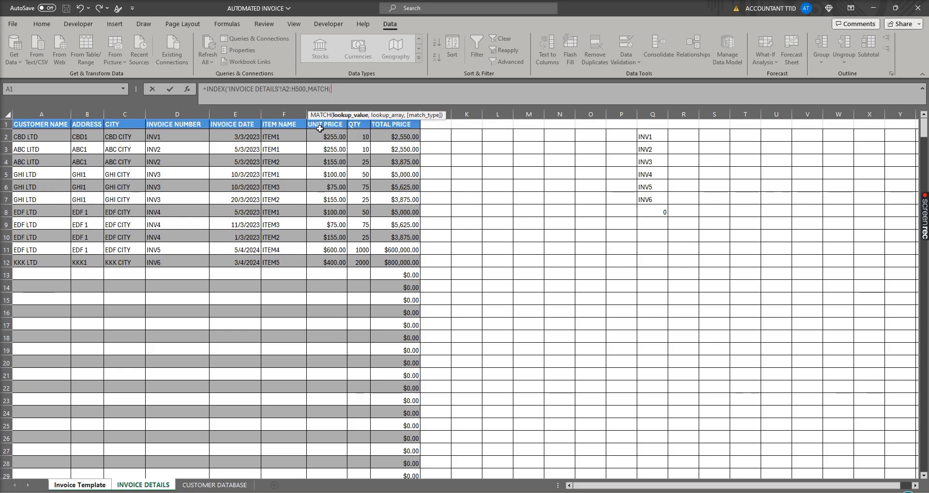
Complete the MATCH on D4 within 'INVOICE DETAILS'!D2:D500, returning columns {1,2,3}
click(92, 486)
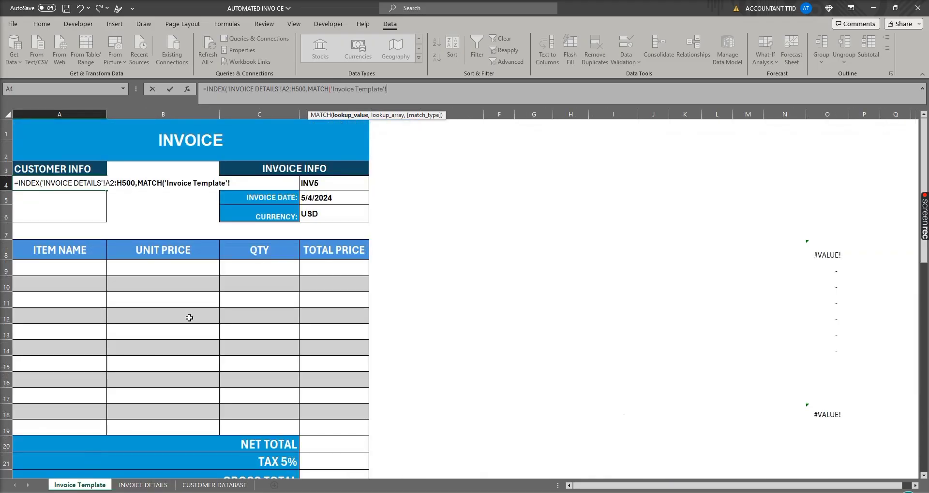
click(326, 183)
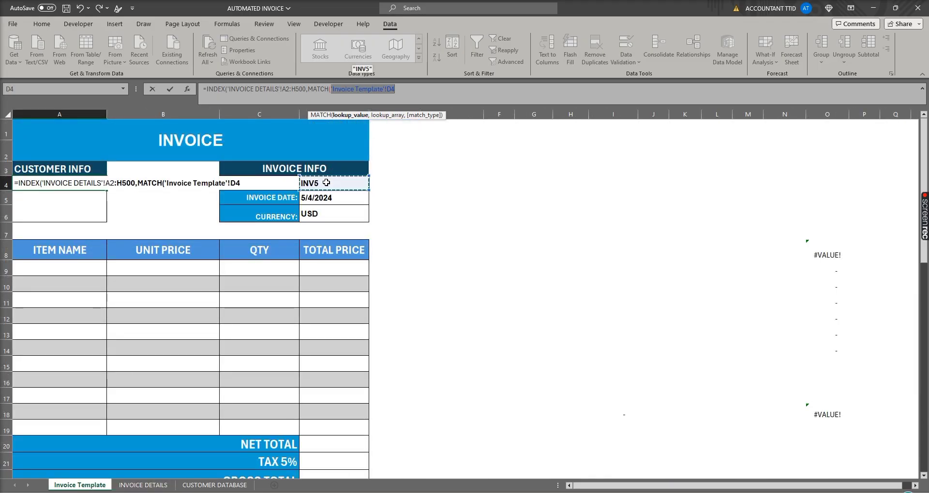
text(,)
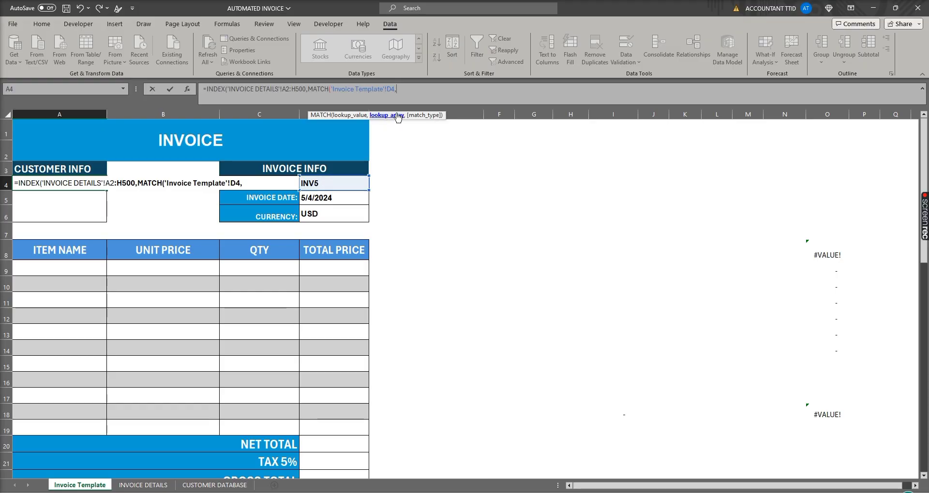
click(135, 490)
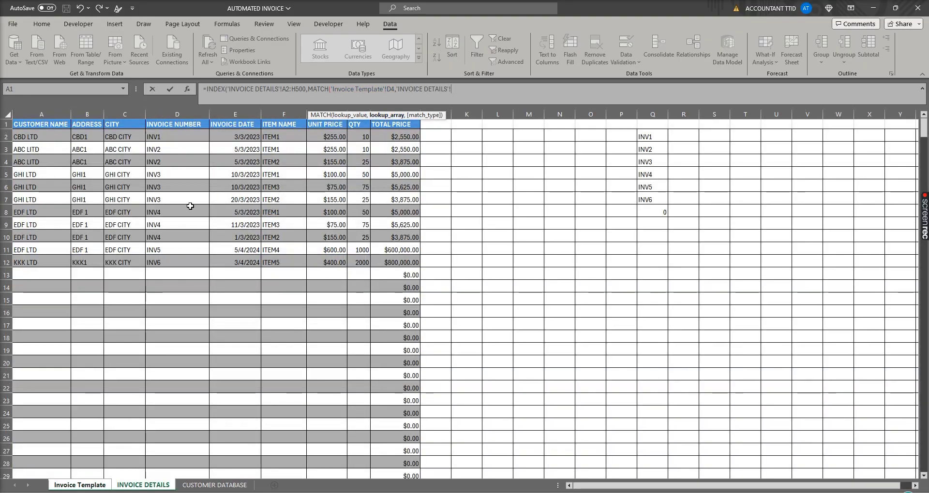
click(178, 139)
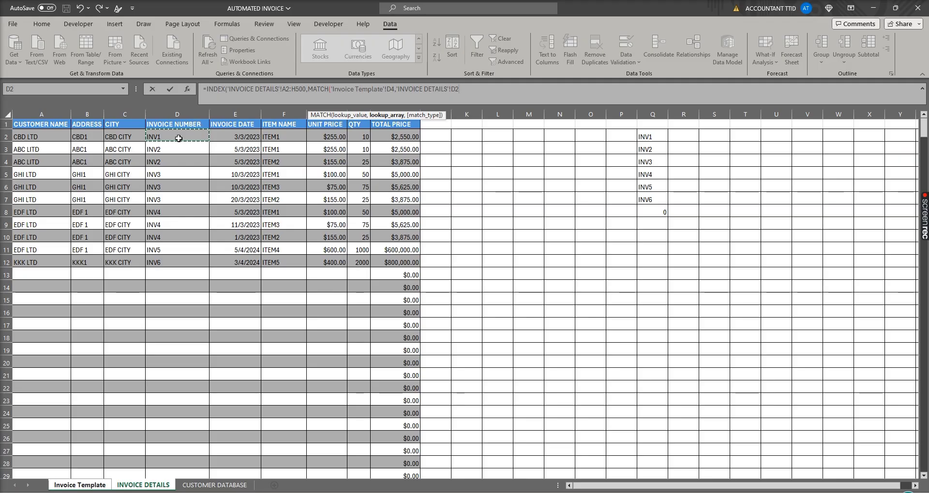
text(:D5)
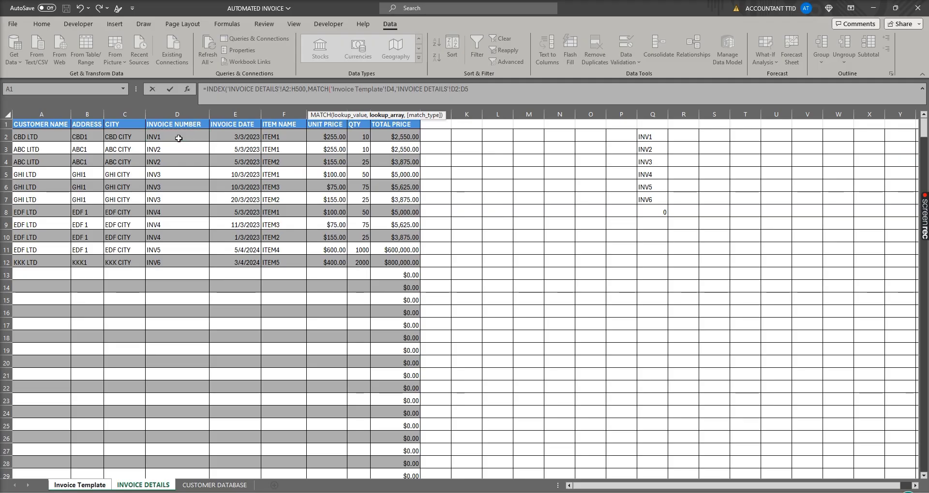
text(00,)
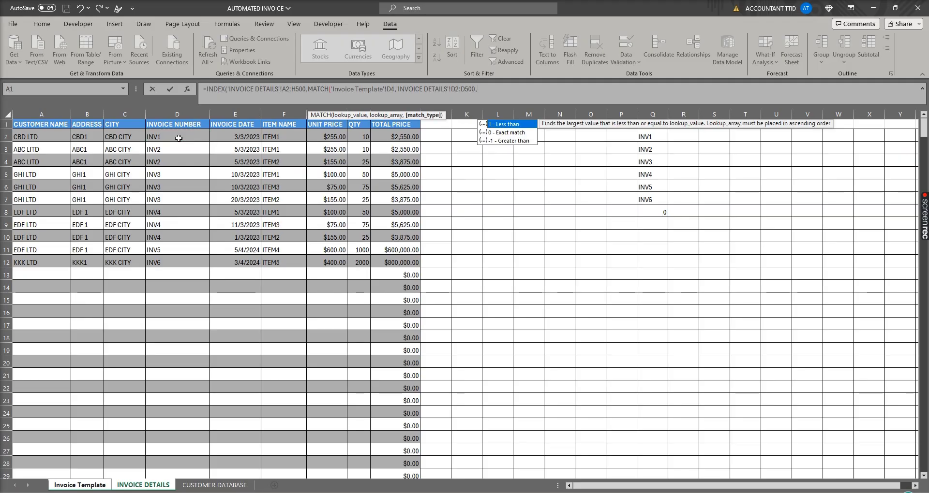
text(0)
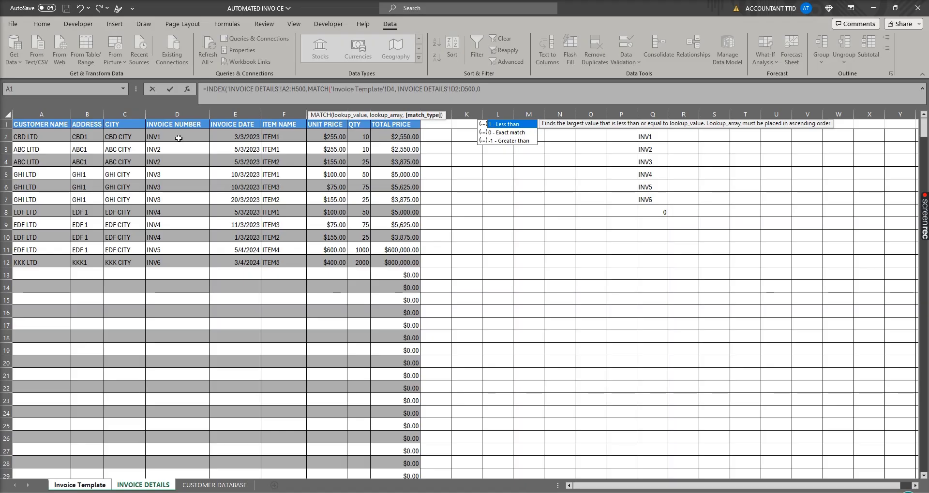
text(),)
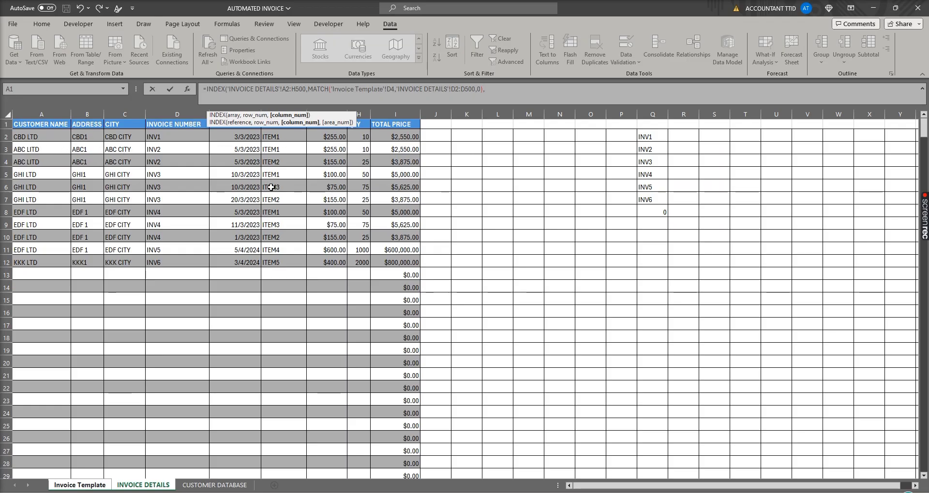
text({)
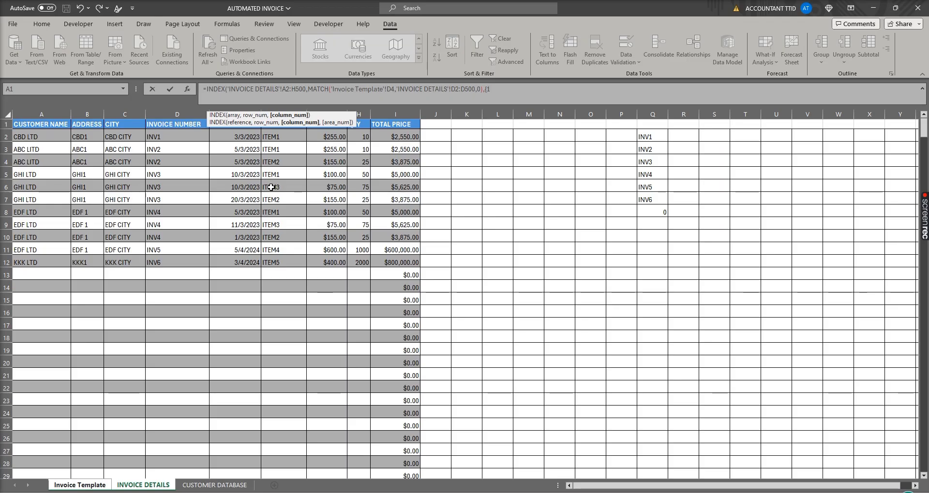
text(1,2,3}))
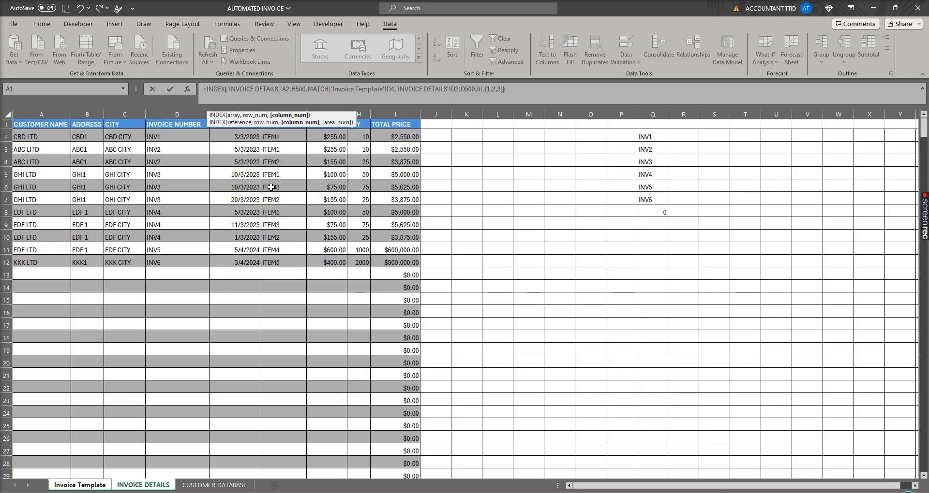
key(Return)
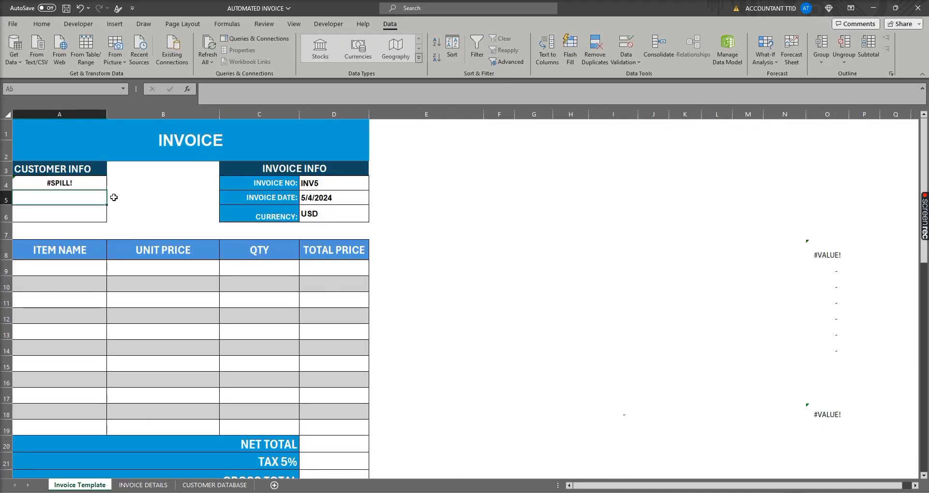
Insert an empty column at C next to the customer info area
click(76, 186)
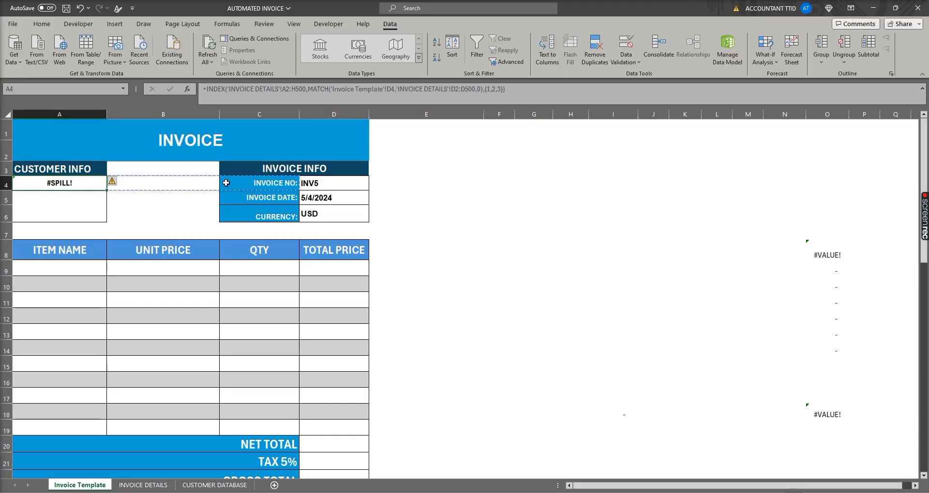
click(230, 115)
right_click(231, 117)
click(266, 213)
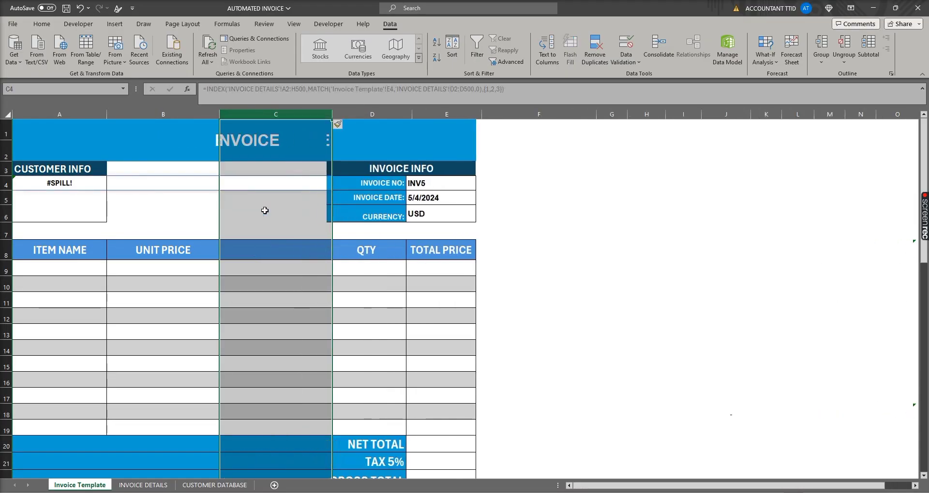
Wrap the A4 customer lookup in TRANSPOSE( … ) so EDF LTD, EDF 1, EDF CITY list downward
click(64, 185)
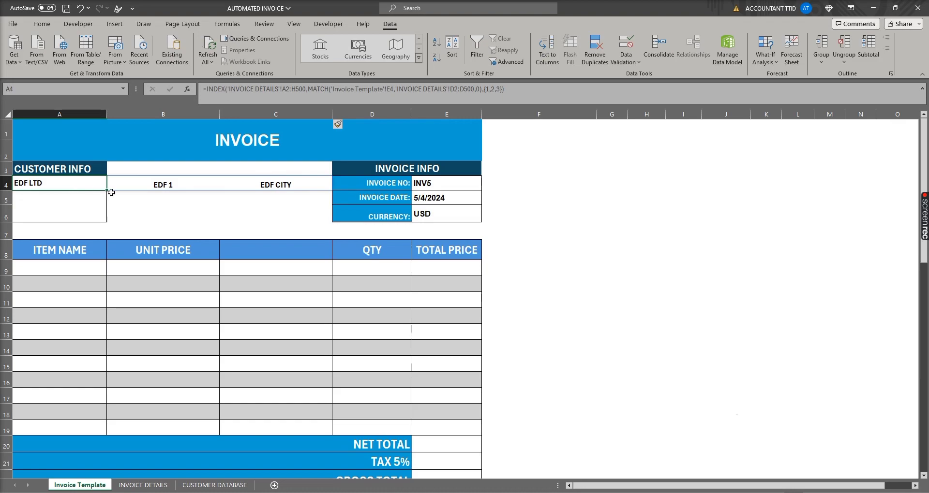
click(207, 89)
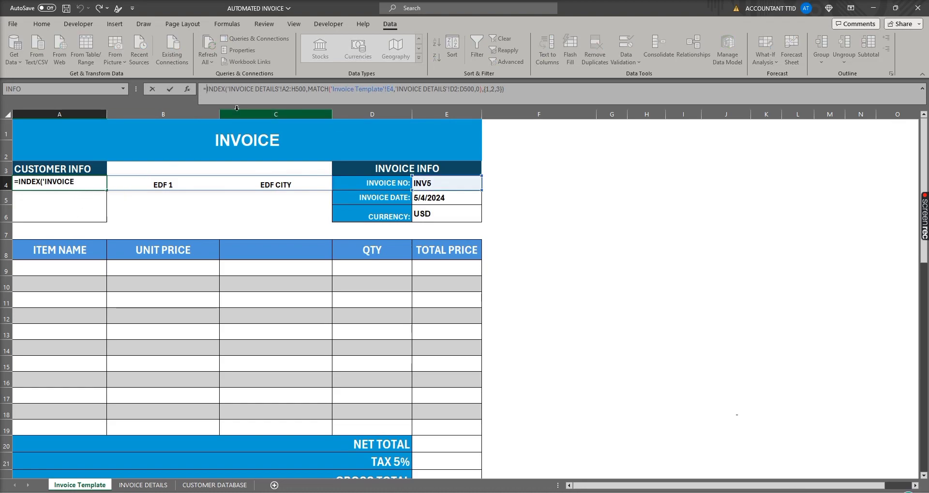
text(TRANSPOS)
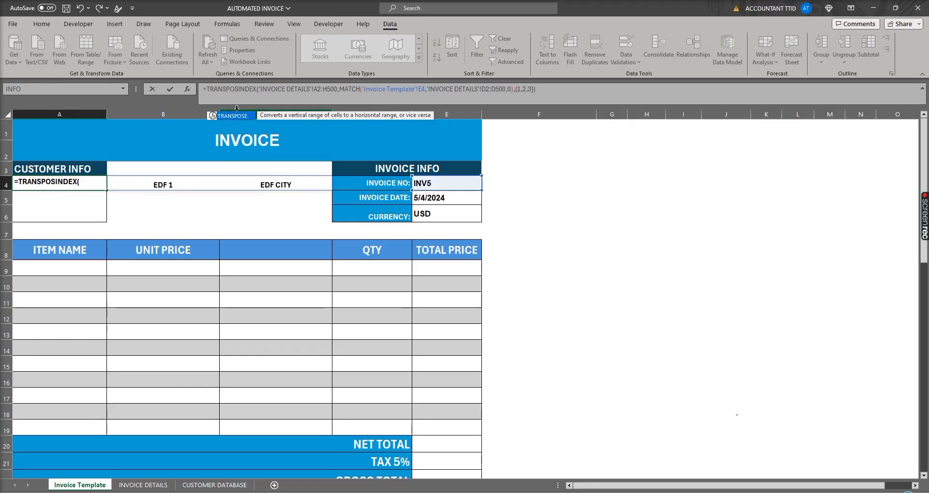
text(E()
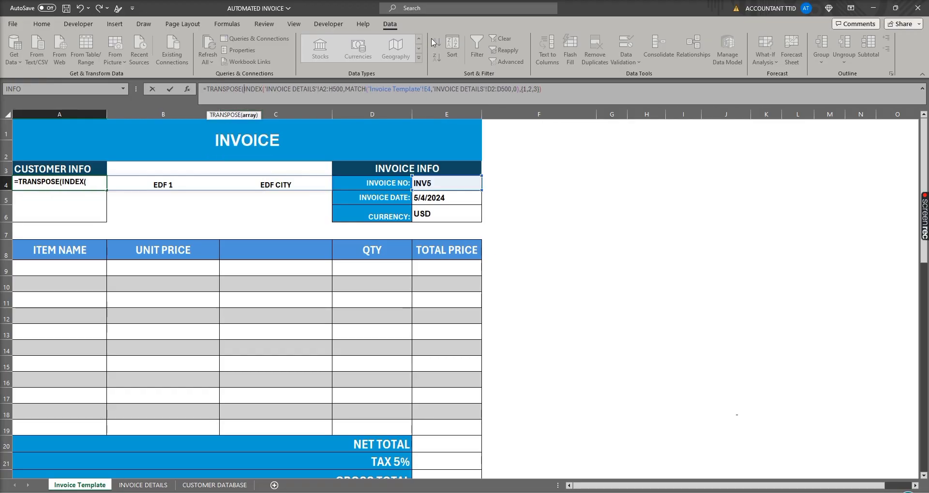
click(558, 93)
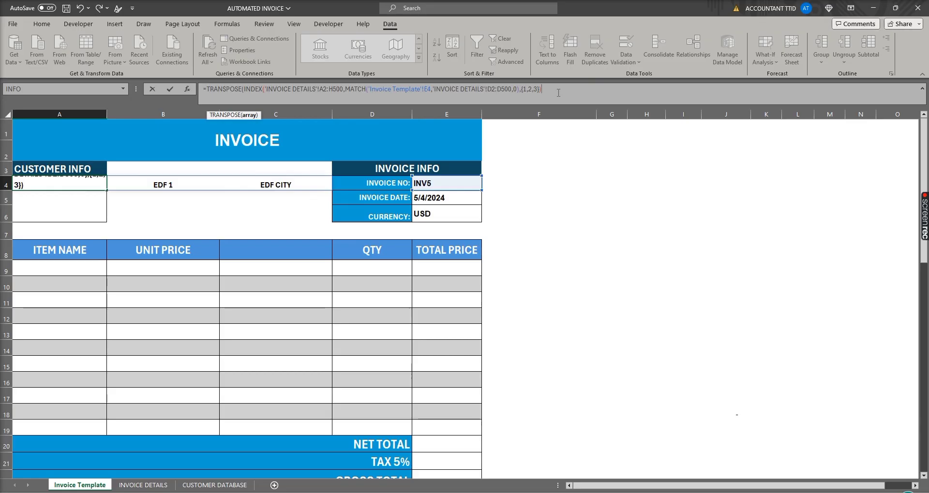
text())
key(Return)
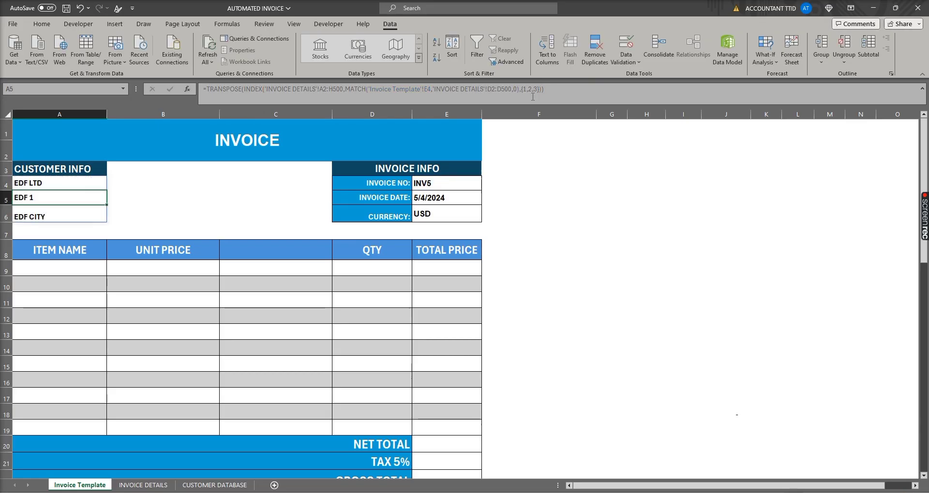
Delete the extra blank column C from the invoice template
click(293, 114)
right_click(292, 115)
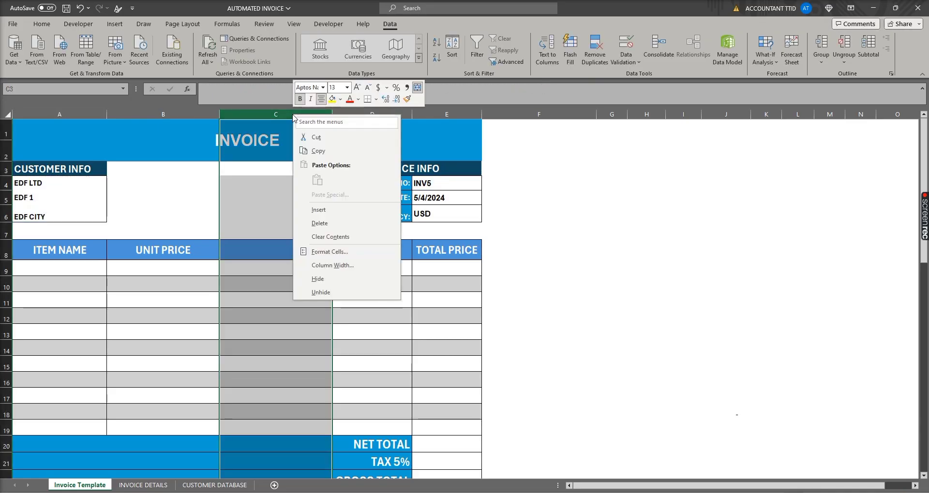
click(314, 220)
click(91, 187)
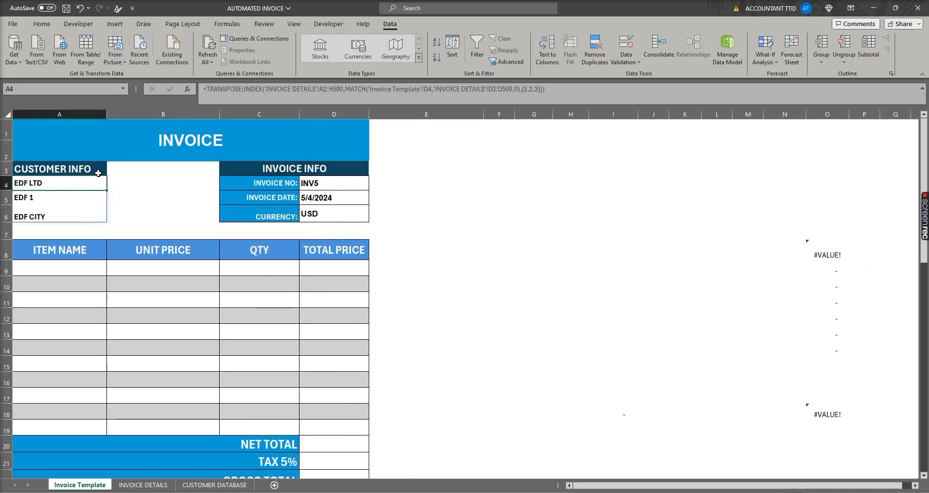
Pick INV3 in the D4 dropdown to show GHI LTD's details dated 10/3/2023
click(314, 182)
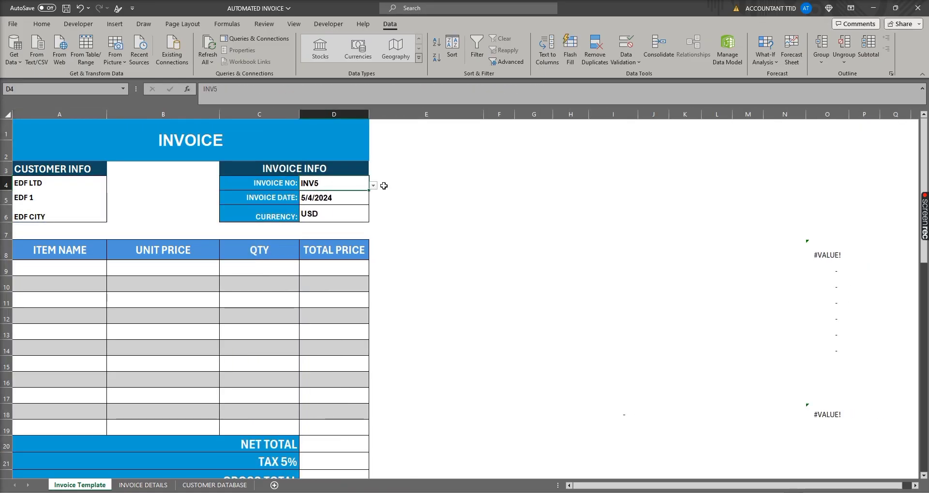
click(374, 186)
click(329, 213)
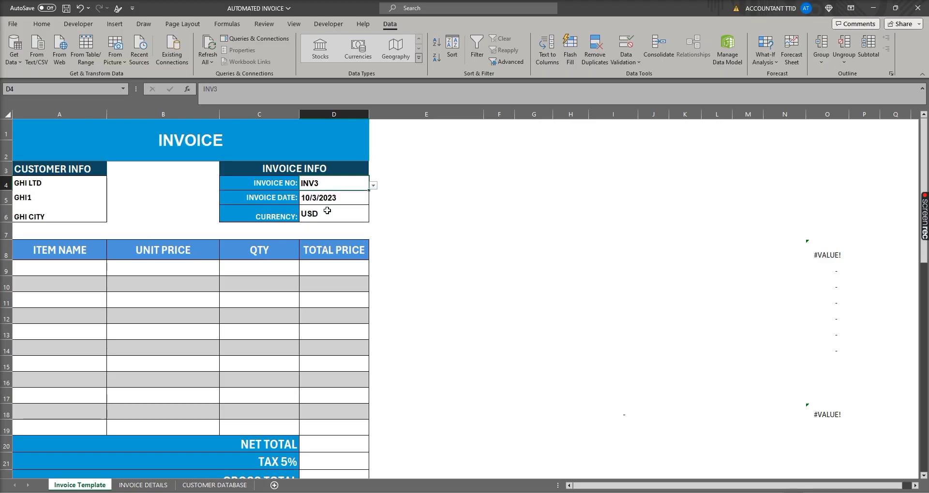
click(79, 272)
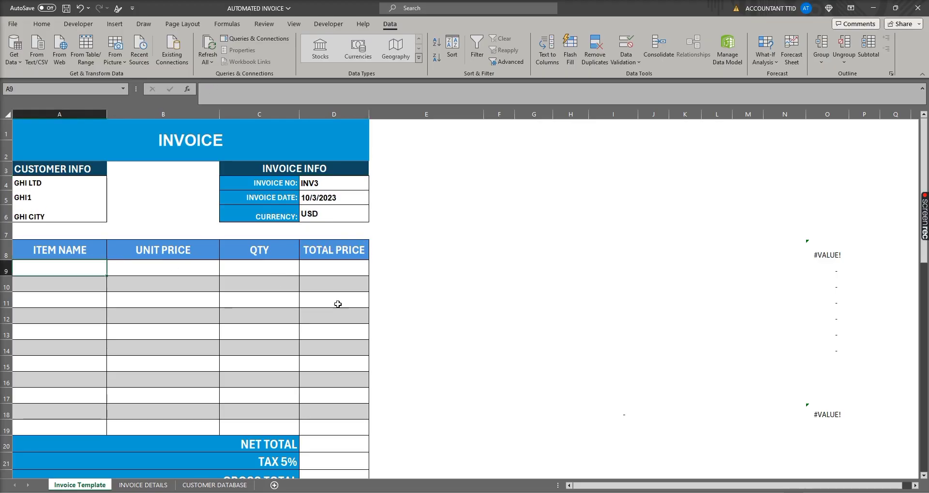
scroll(282, 350, down, 1)
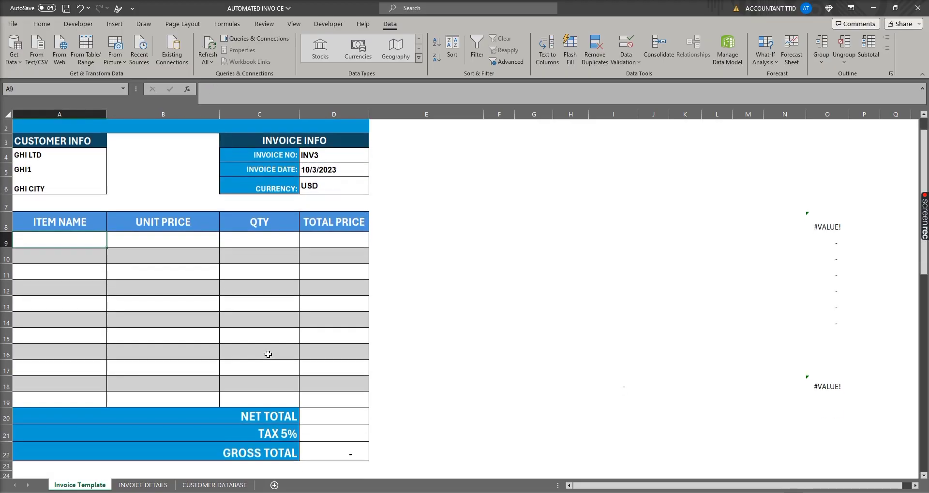
scroll(282, 351, up, 1)
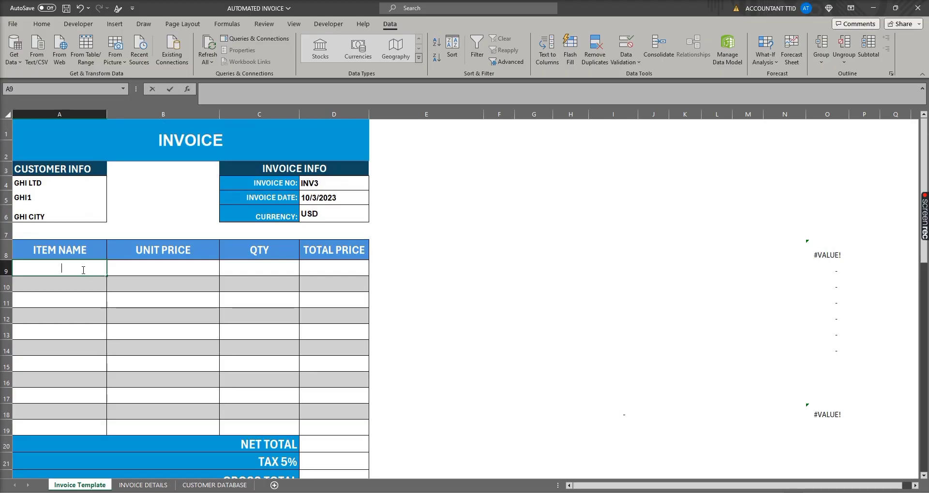
In A9 enter =FILTER('INVOICE DETAILS'!F2:H500,'INVOICE DETAILS'!D2:D500='Invoice Template'!D4,"")
text(=FILTER)
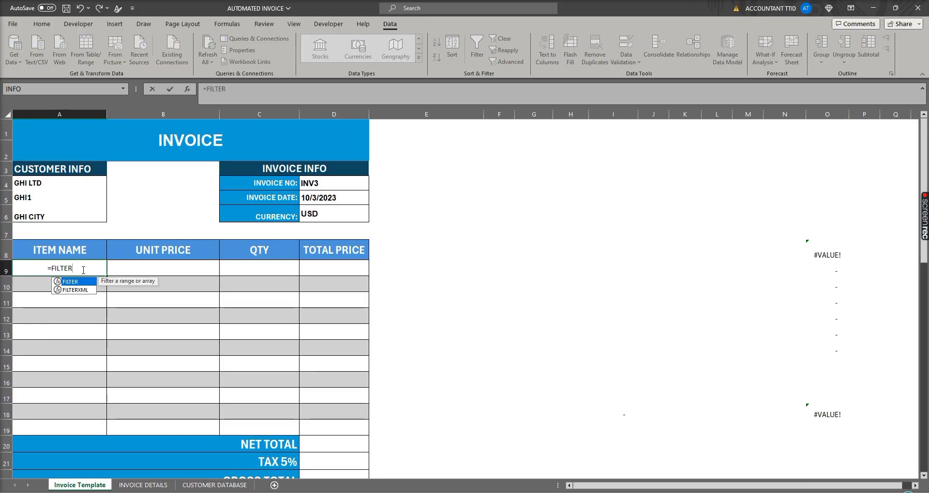
text(()
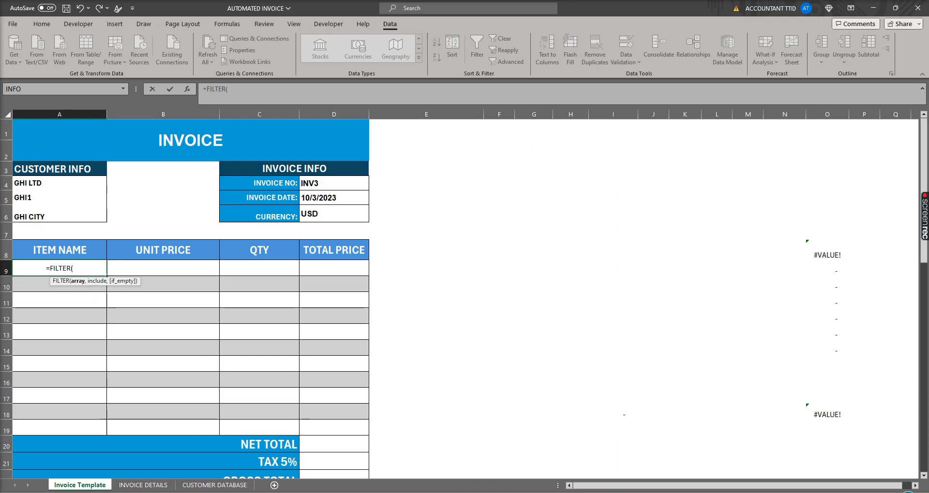
click(150, 487)
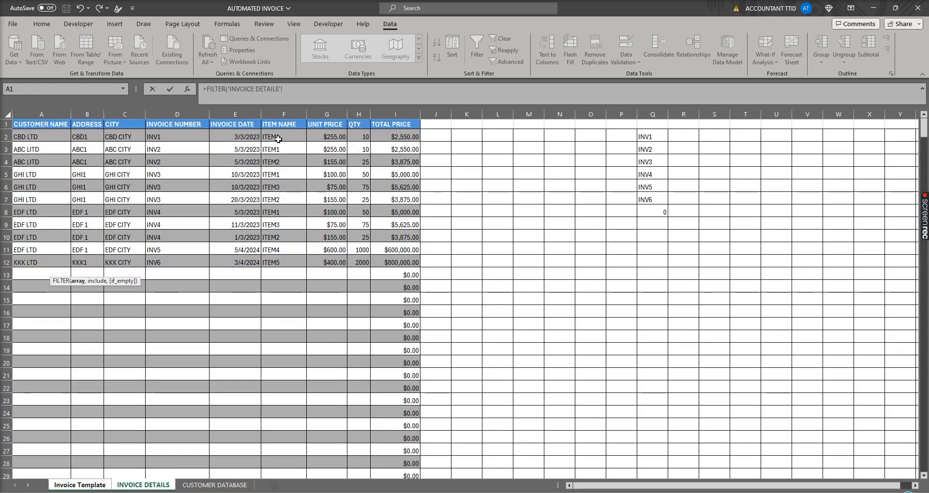
drag(279, 139, 361, 264)
click(312, 87)
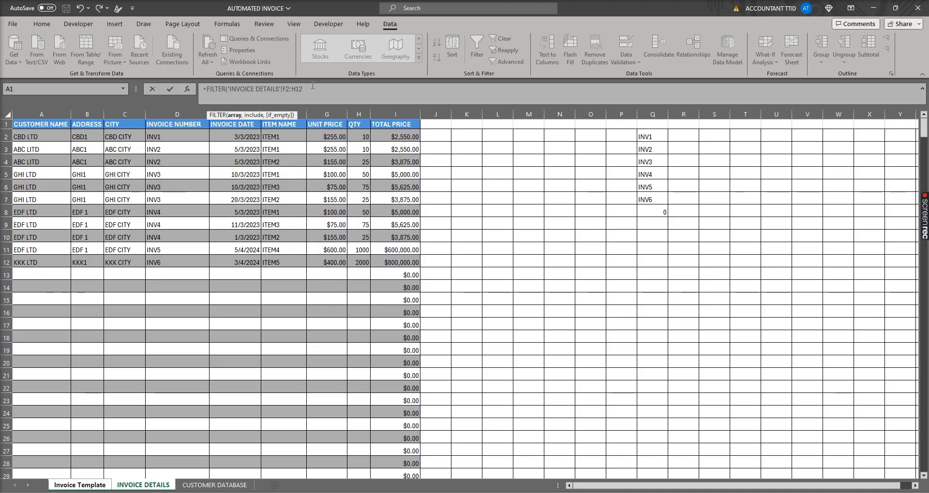
key(BackSpace)
text(500,)
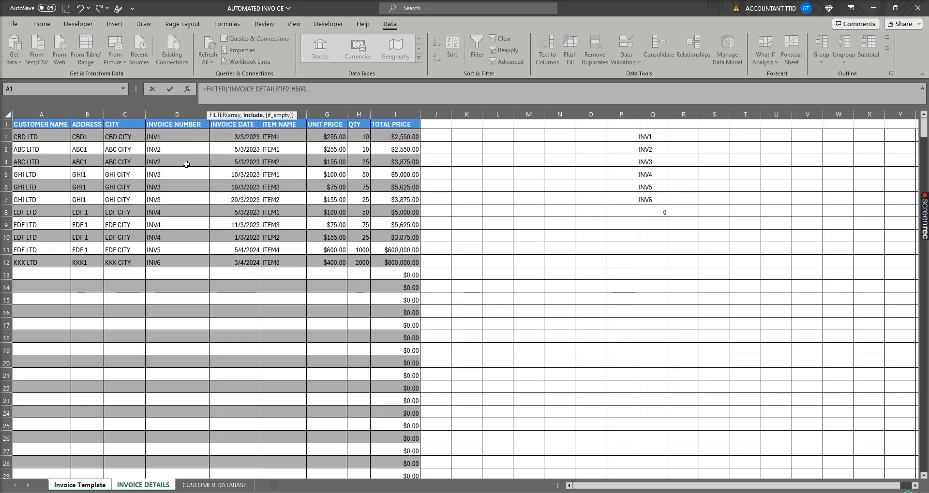
click(179, 137)
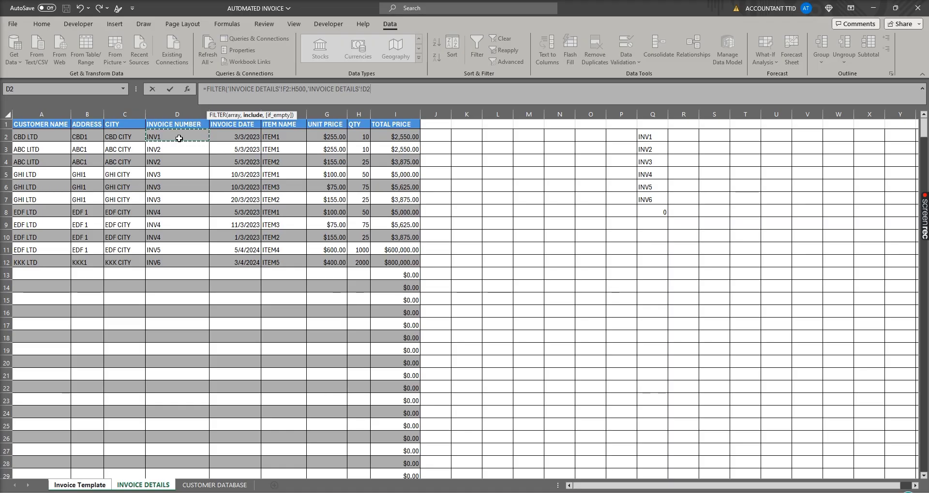
text(:D5)
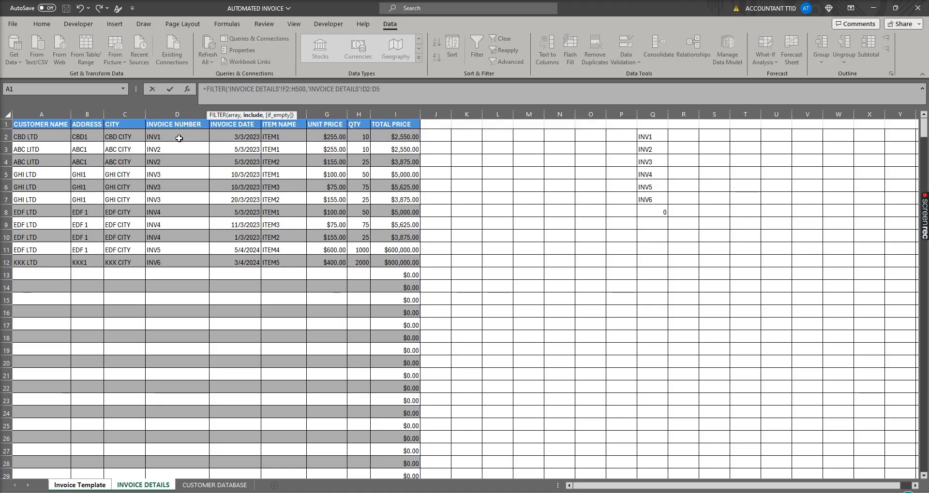
text(00)
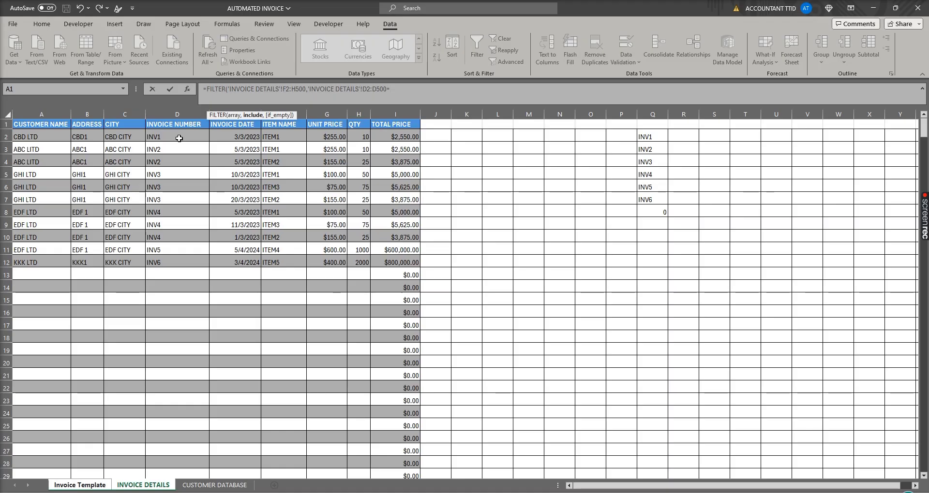
text(=)
click(96, 484)
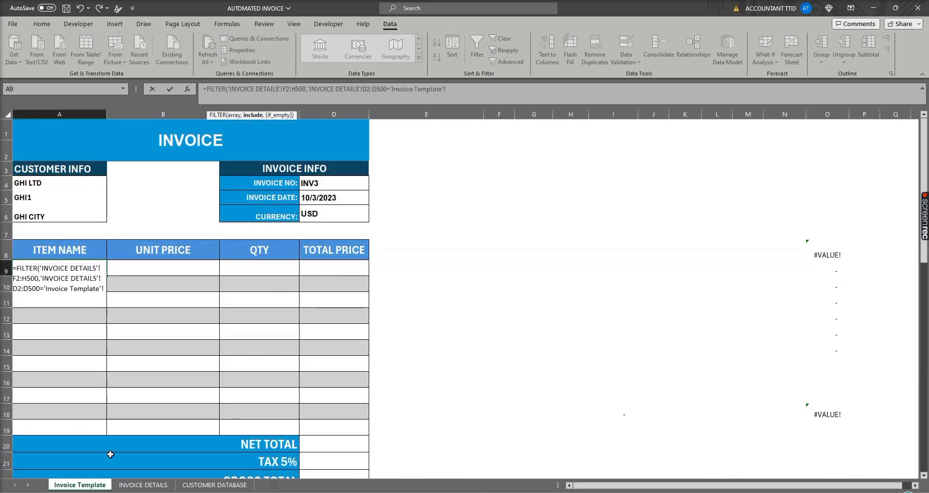
click(321, 183)
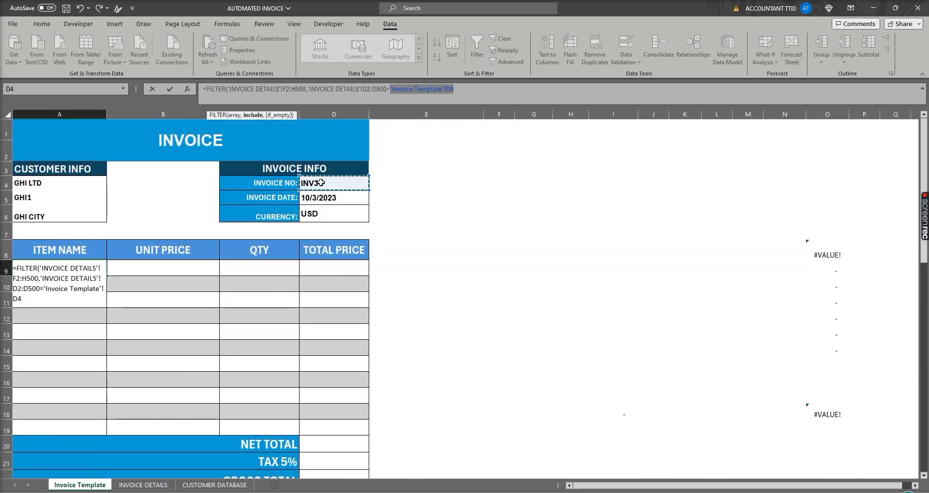
text(,)
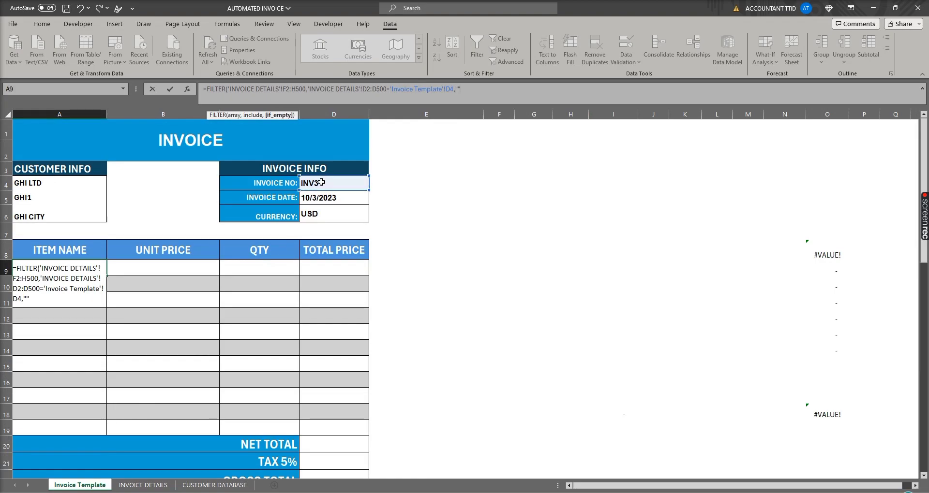
text(""))
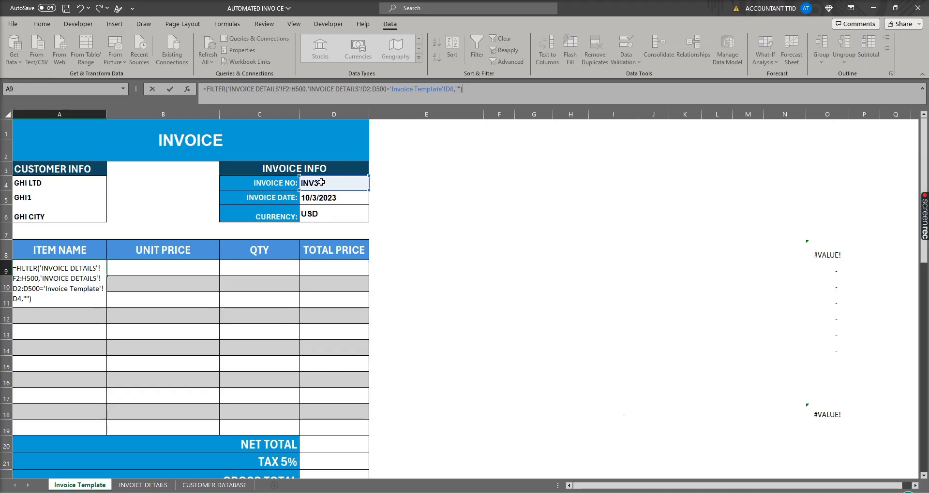
key(Return)
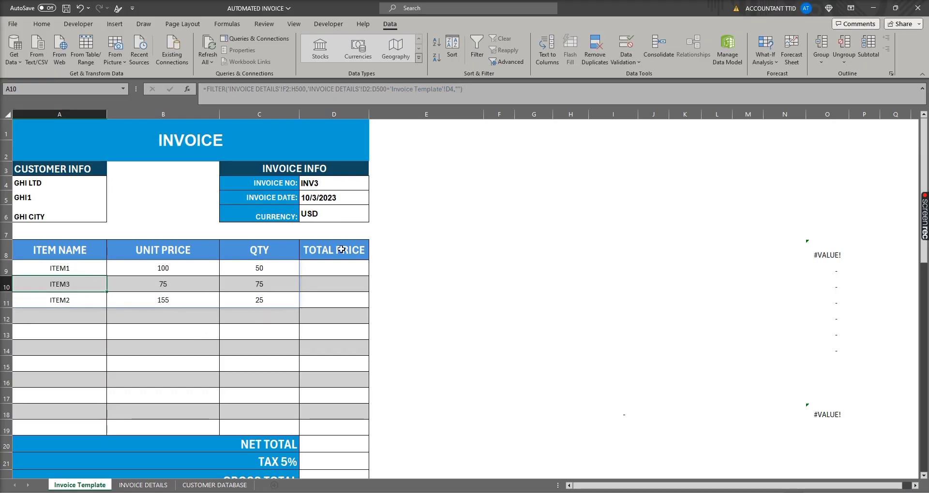
Enter =B9*C9 in D9 as the first line total
click(351, 264)
text(=)
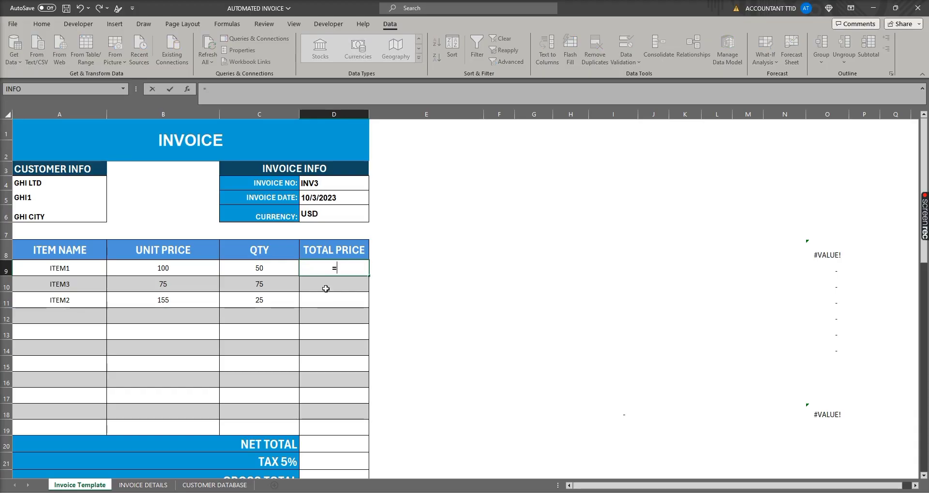
click(161, 267)
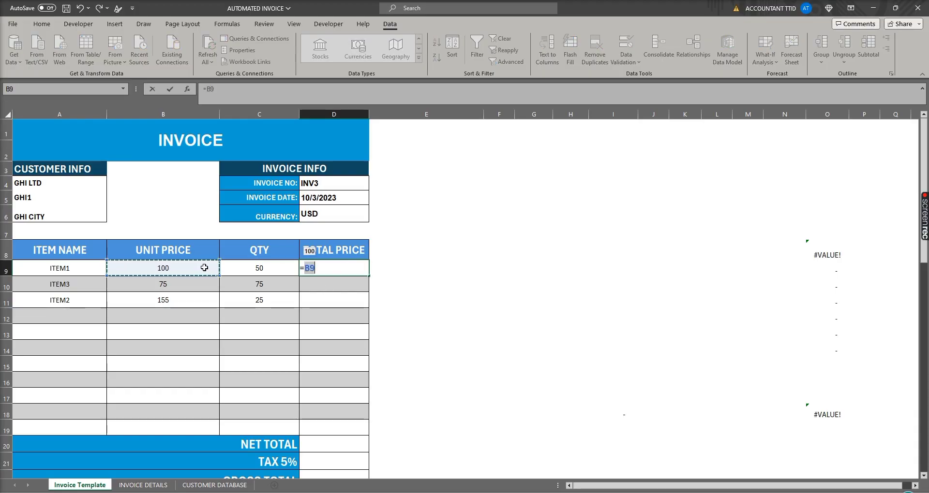
text(*)
click(277, 267)
key(Return)
Fill the line total down to D19, giving 5,000.00, 5,625.00 and 3,875.00
click(329, 267)
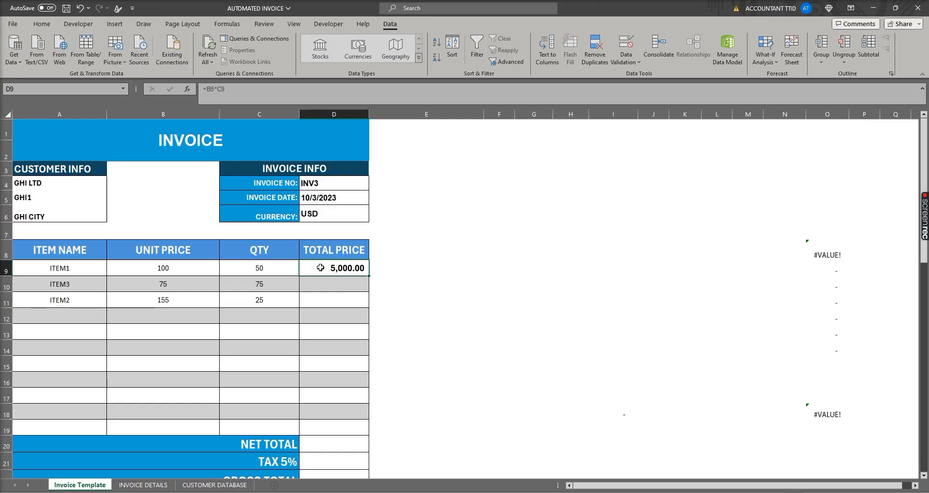
drag(369, 285, 344, 270)
click(345, 445)
click(356, 444)
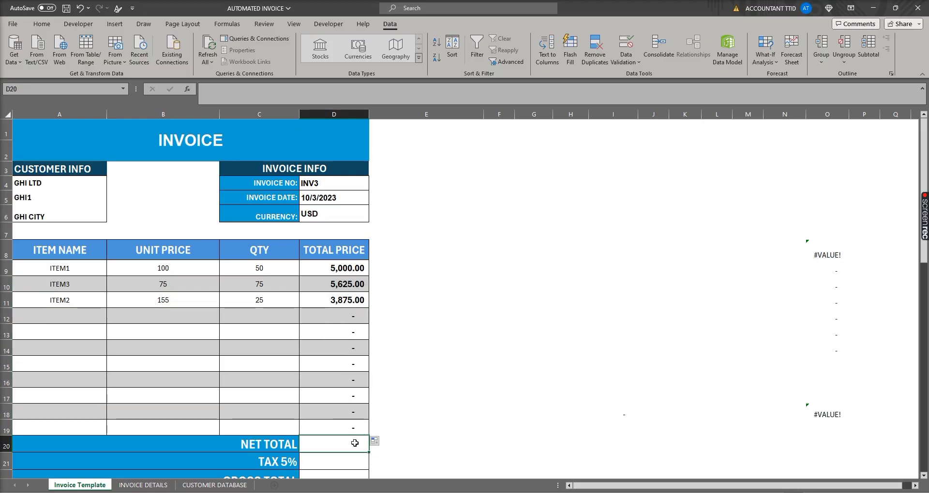
Enter =SUM(D9:D19) in D20 for a NET TOTAL of 14,500.00
text(=SUM()
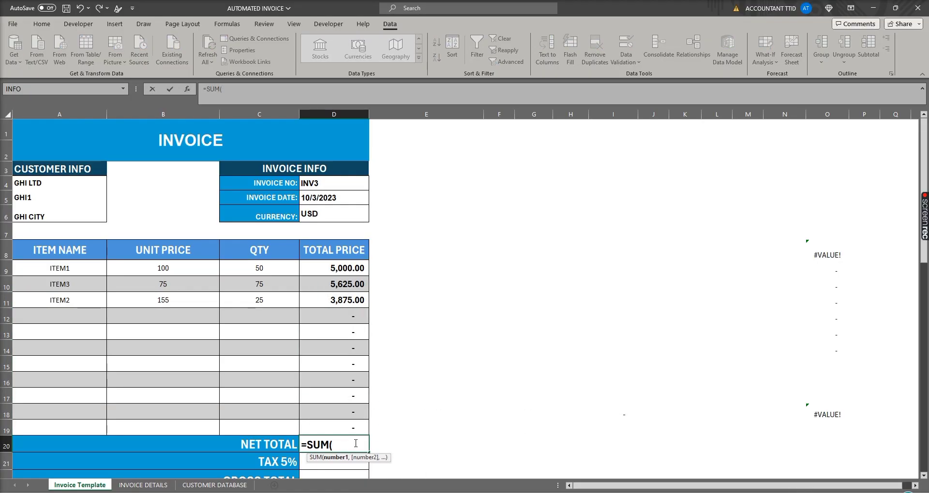
drag(347, 273, 345, 424)
key(Return)
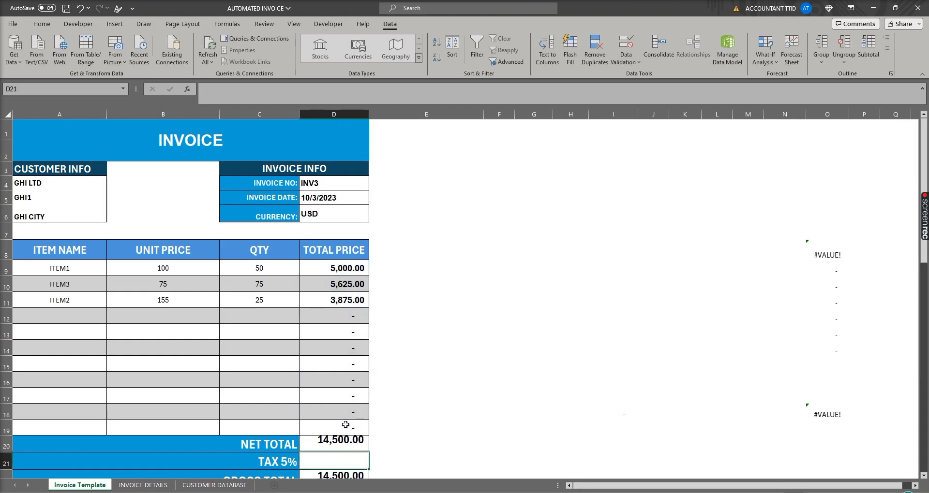
scroll(345, 426, down, 1)
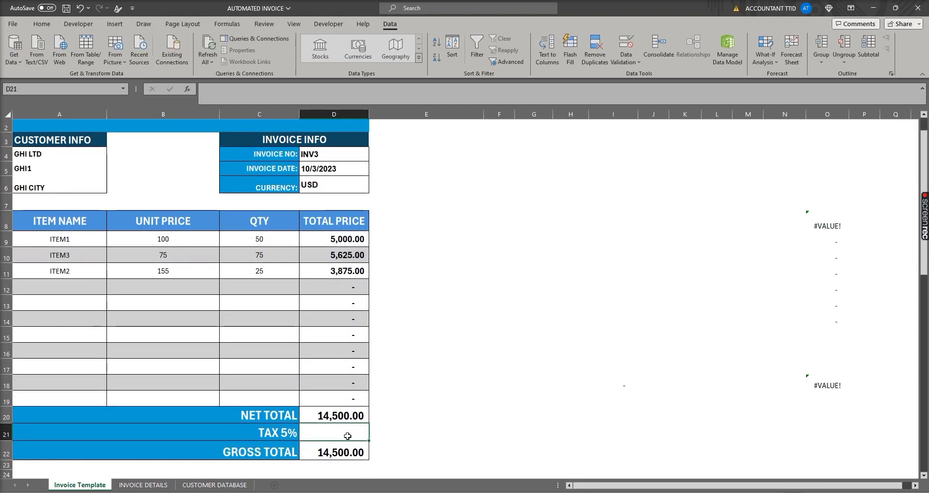
Enter =D20*5% in D21 for a TAX of 725.00
text(=)
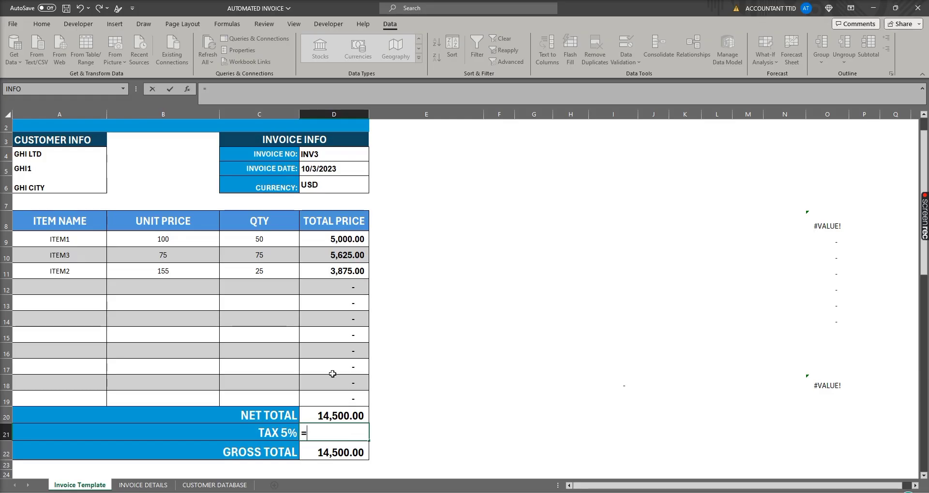
click(346, 416)
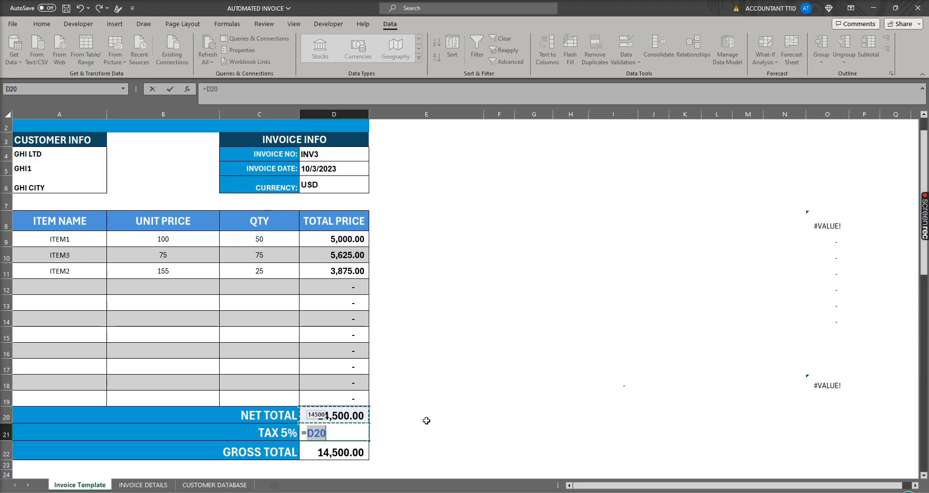
text(*)
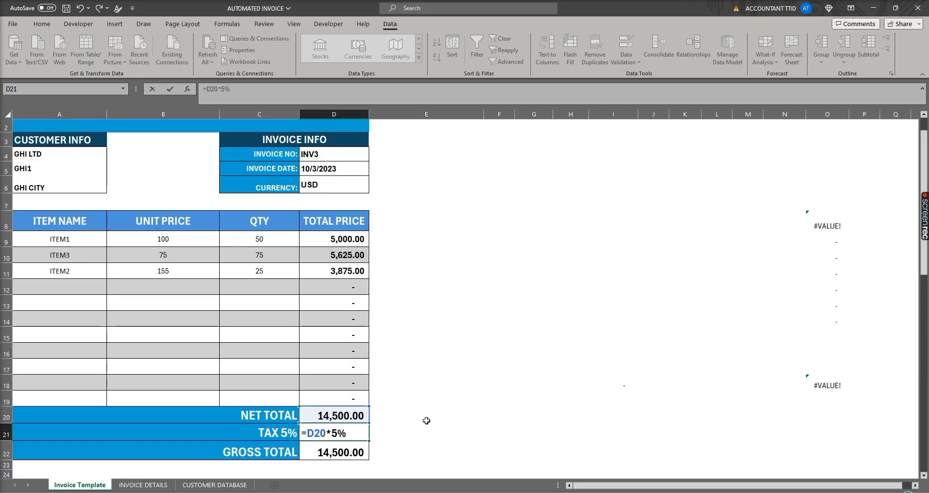
key(Return)
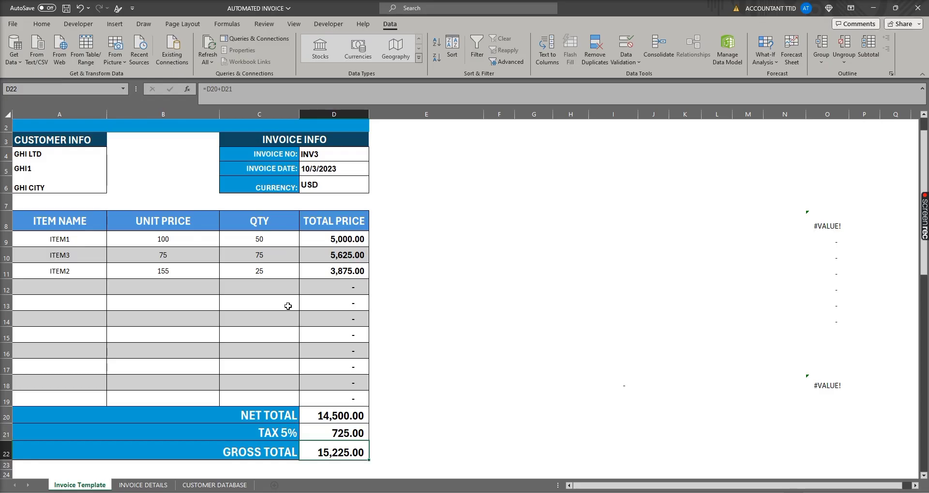
Check the tax formula and the GROSS TOTAL =D20+D21 showing 15,225.00
scroll(212, 293, up, 1)
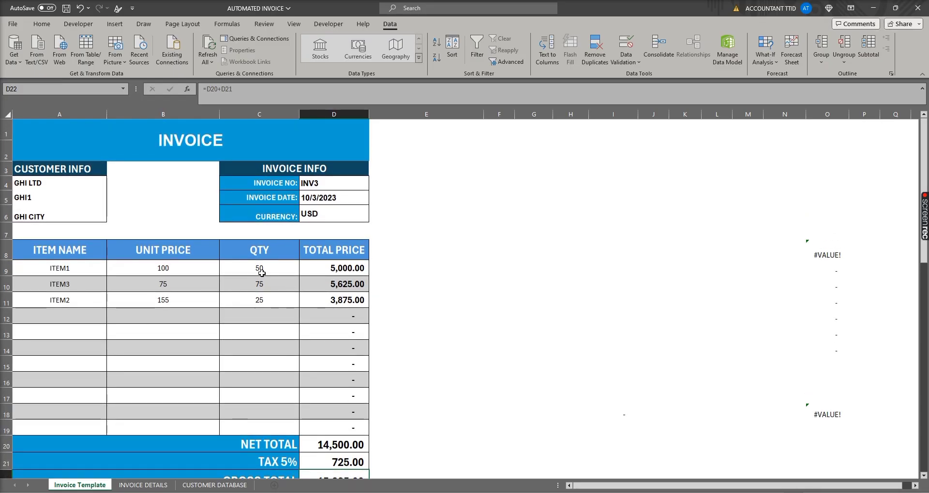
scroll(334, 374, down, 1)
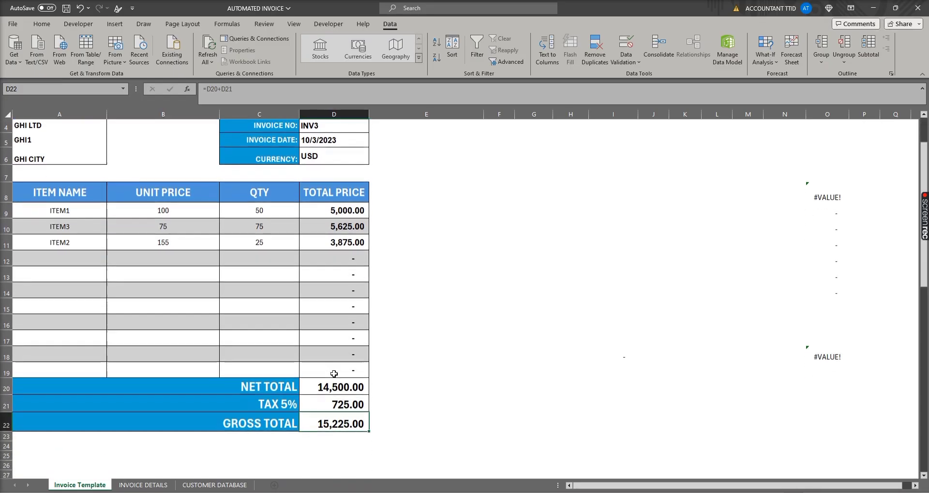
click(346, 404)
click(342, 426)
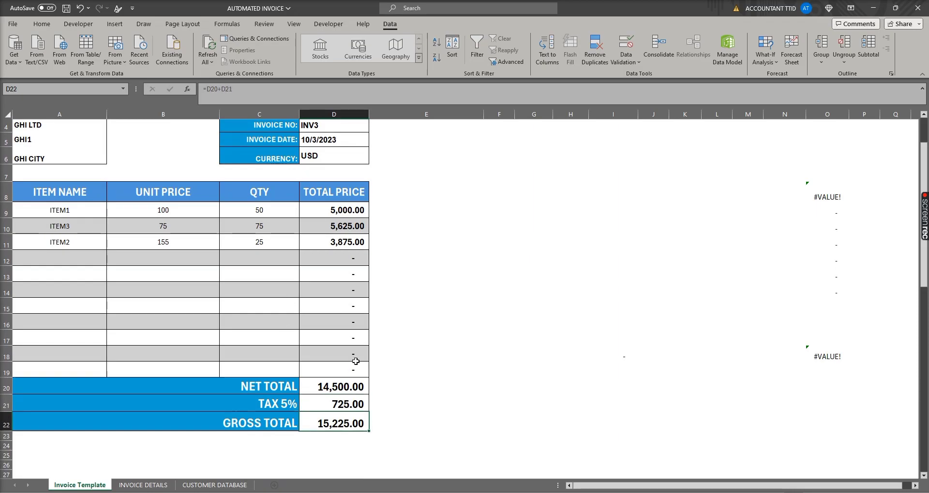
scroll(359, 359, up, 1)
Delete the =ISEVEN(ROW()) banding rule from A9:D19 and reselect the item rows
drag(43, 269, 354, 421)
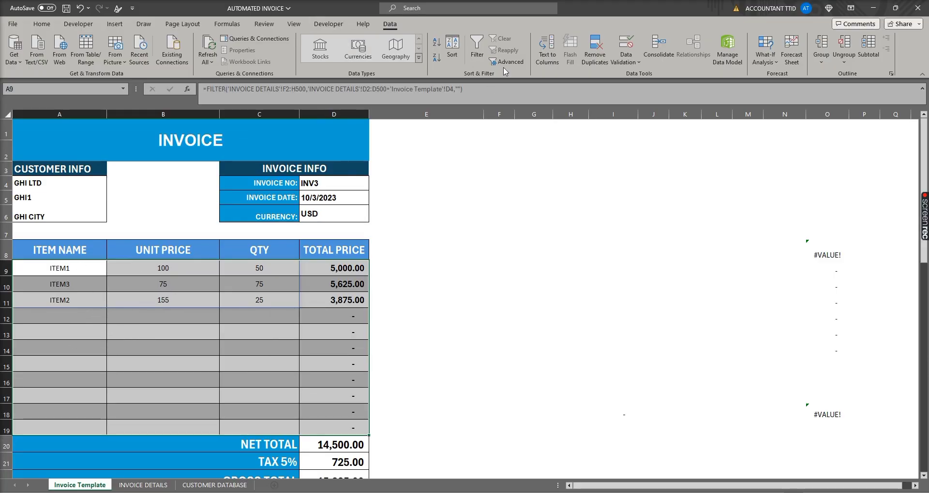
click(42, 24)
click(455, 63)
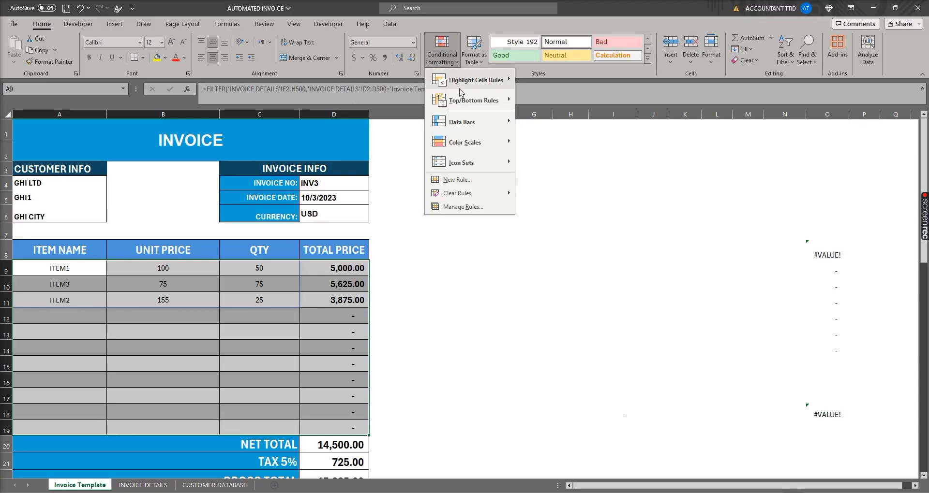
click(467, 208)
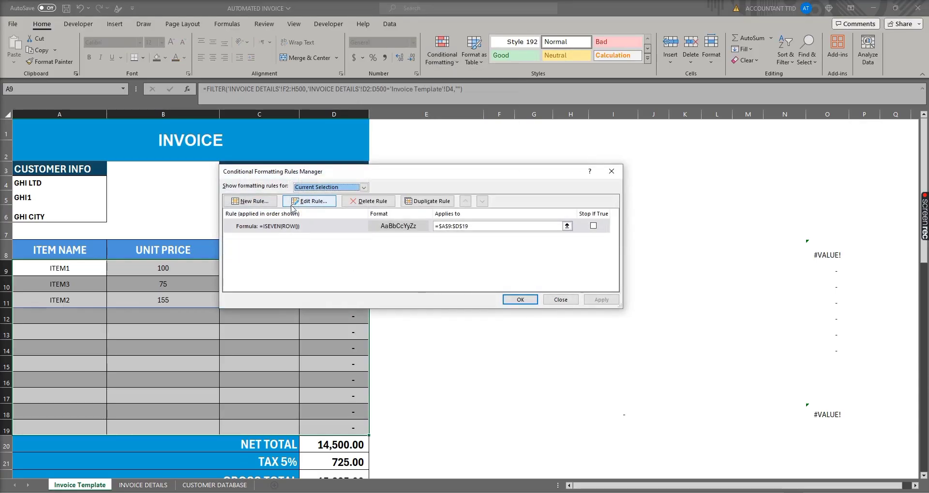
click(369, 201)
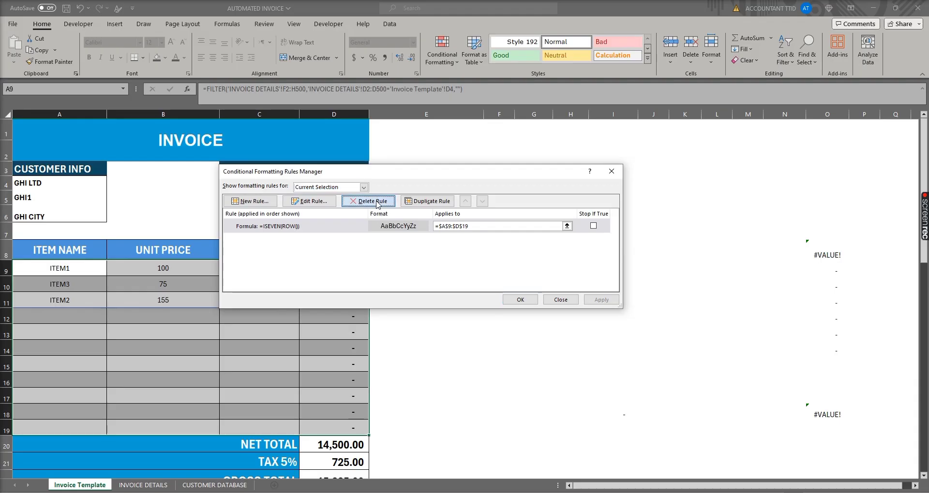
click(603, 300)
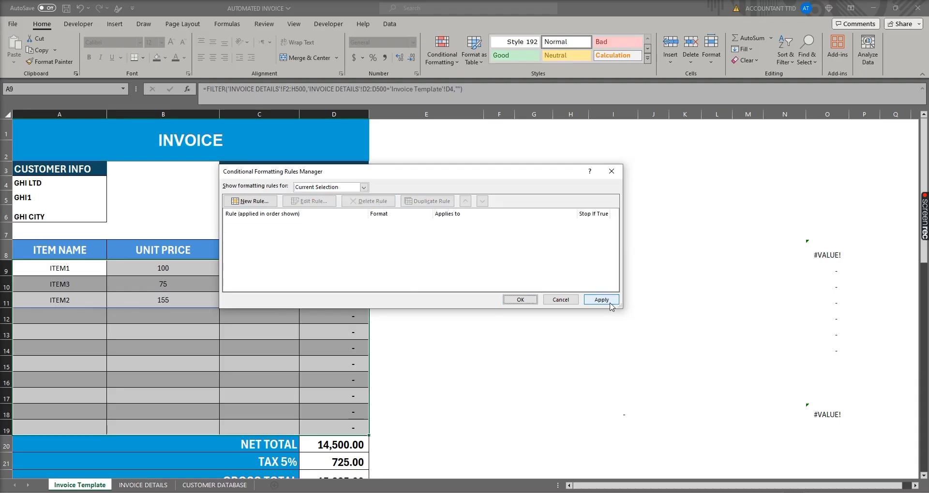
click(520, 300)
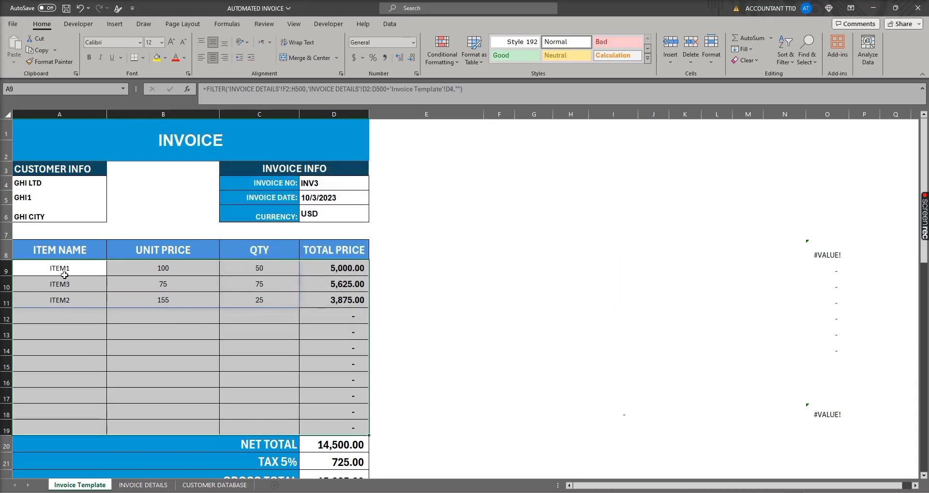
drag(64, 276, 328, 427)
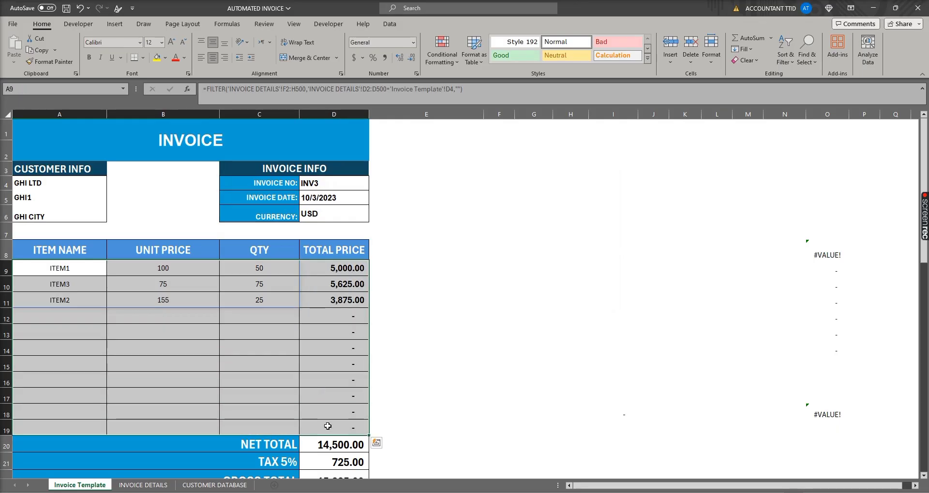
click(435, 50)
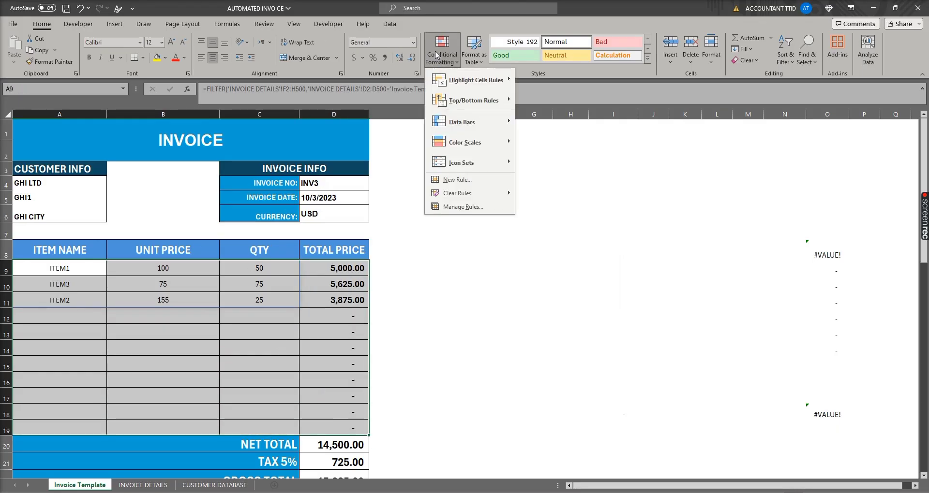
click(457, 179)
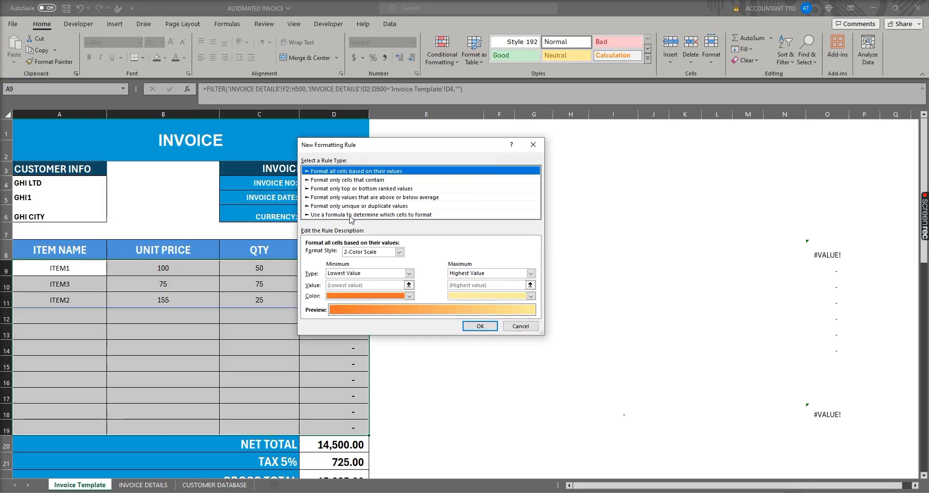
click(351, 215)
click(346, 256)
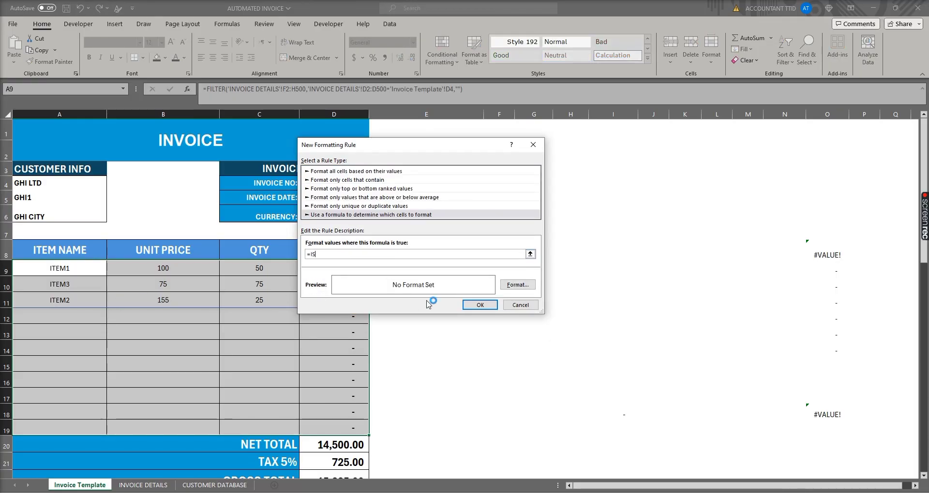
text(=ISEVEN)
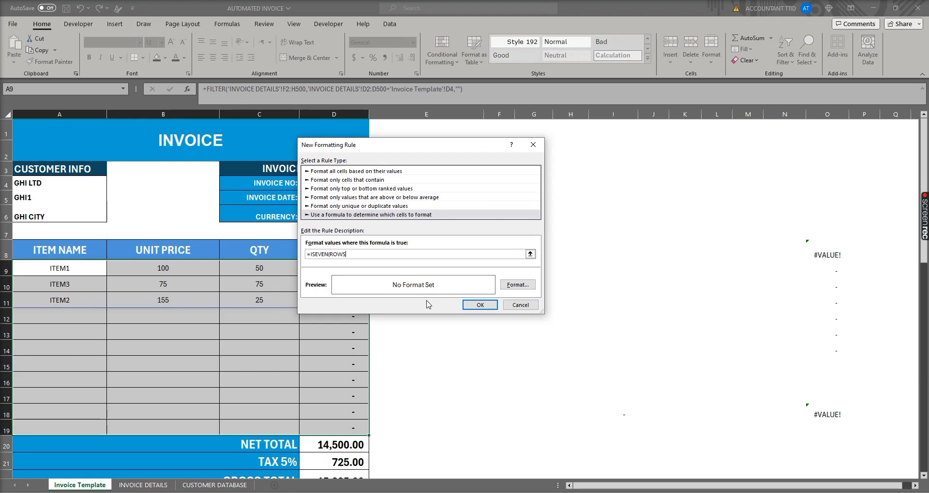
text((ROWS())
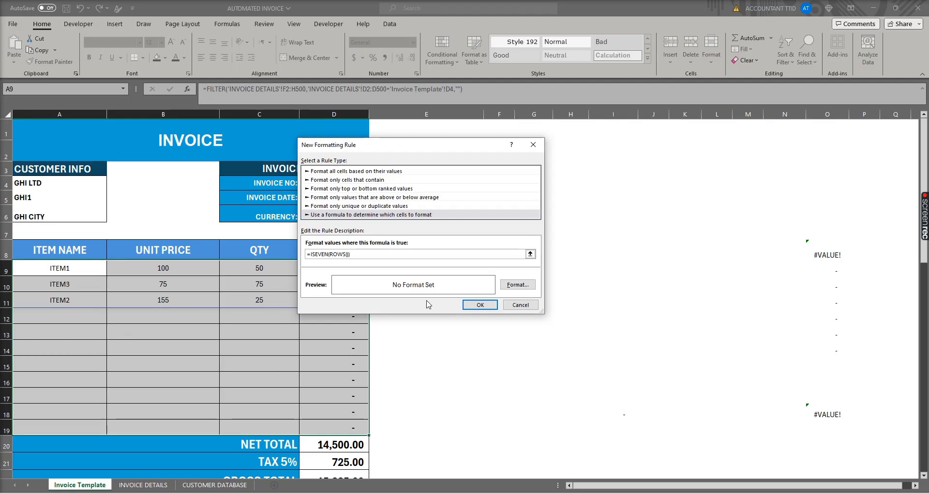
click(513, 280)
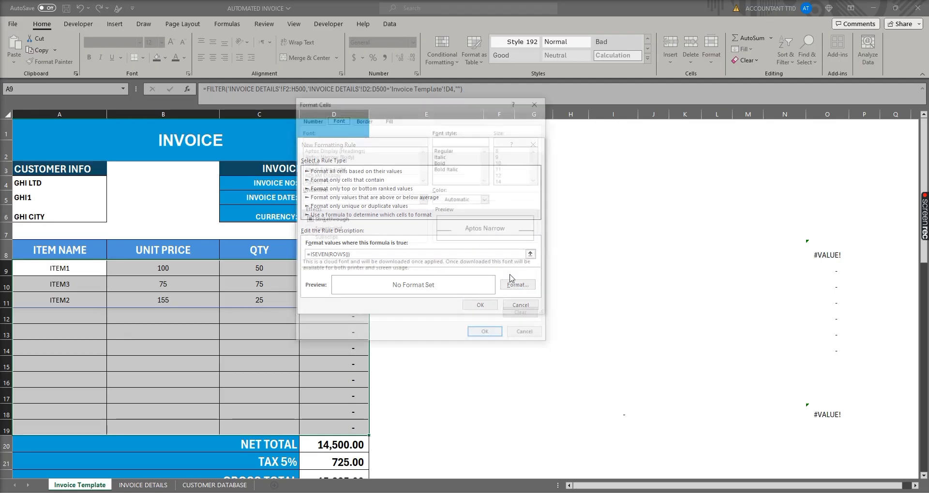
click(389, 118)
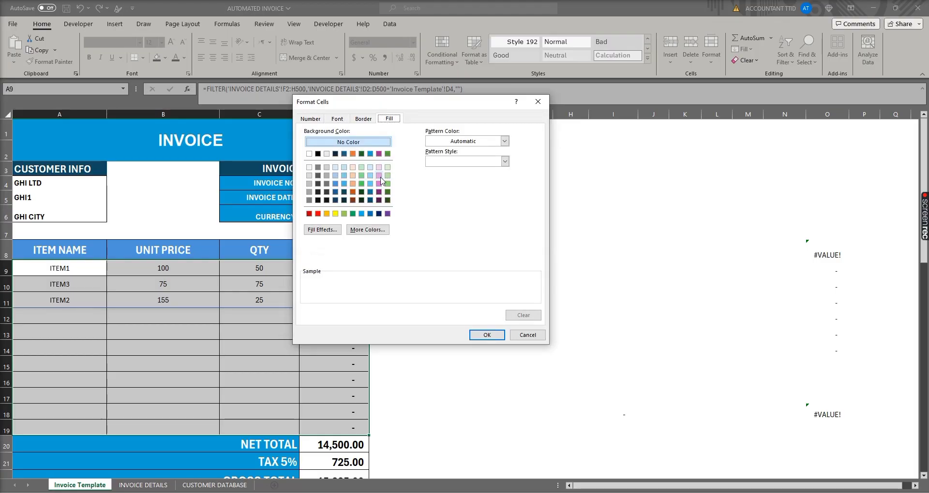
click(327, 167)
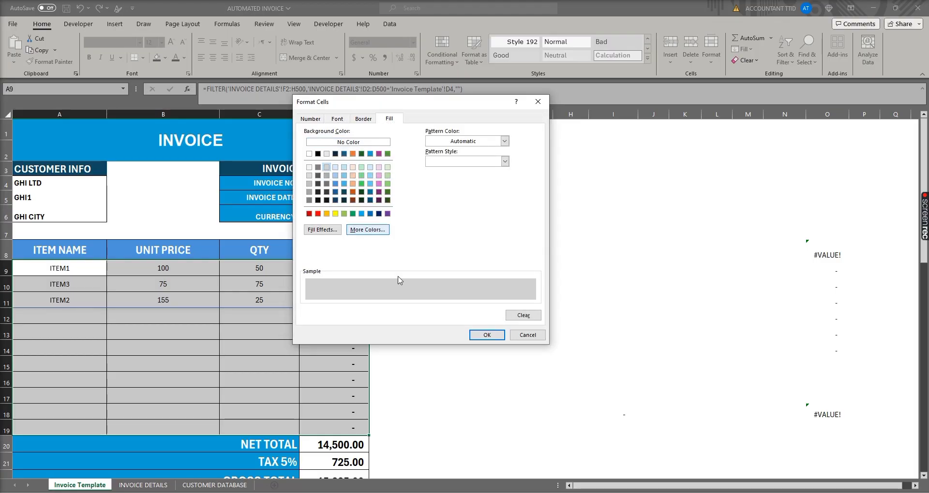
click(487, 334)
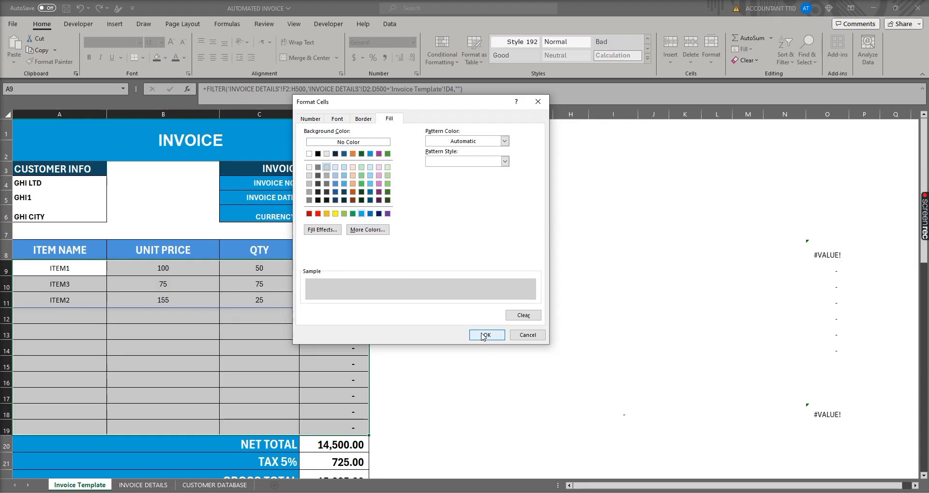
click(481, 304)
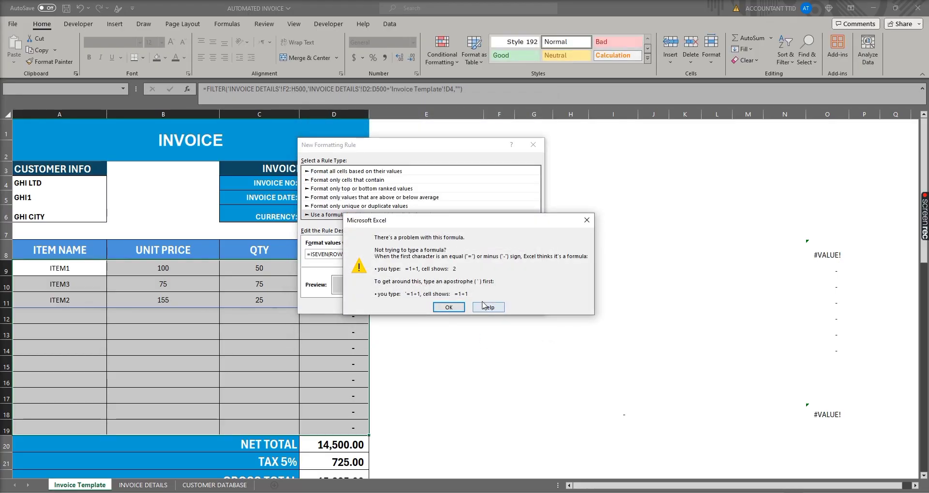
click(460, 308)
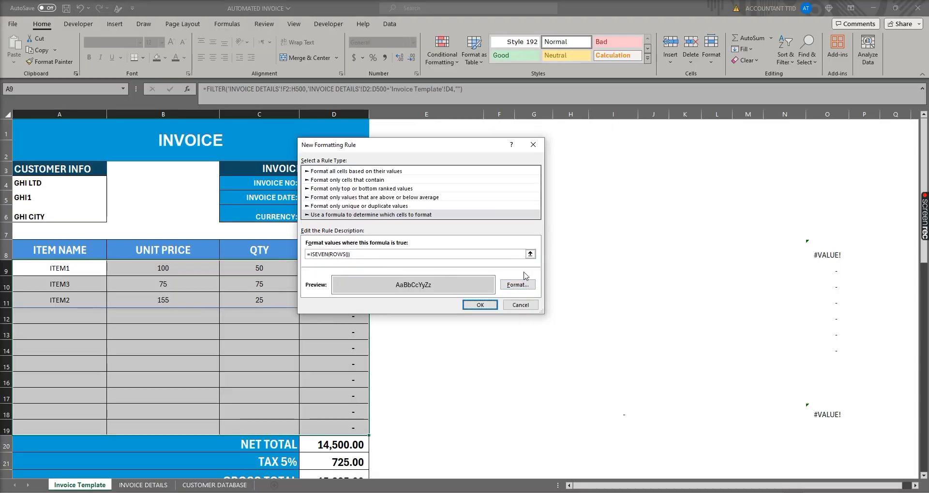
click(471, 302)
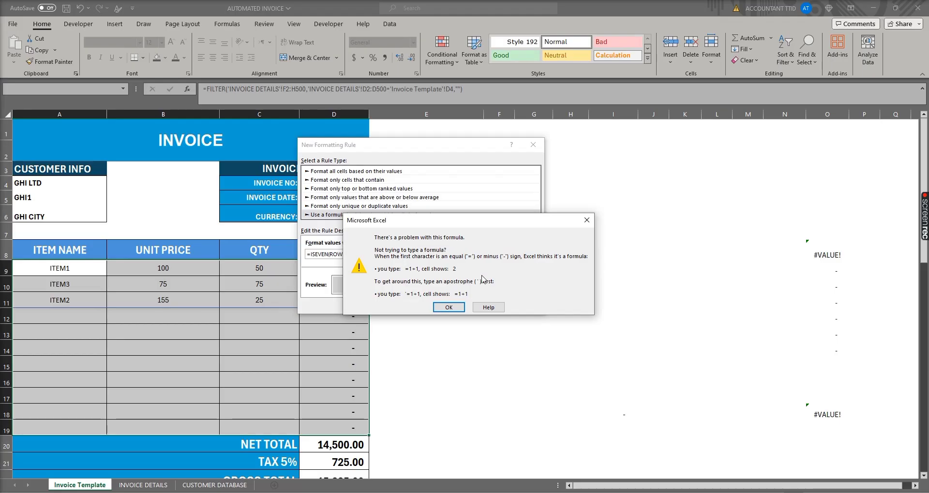
click(448, 308)
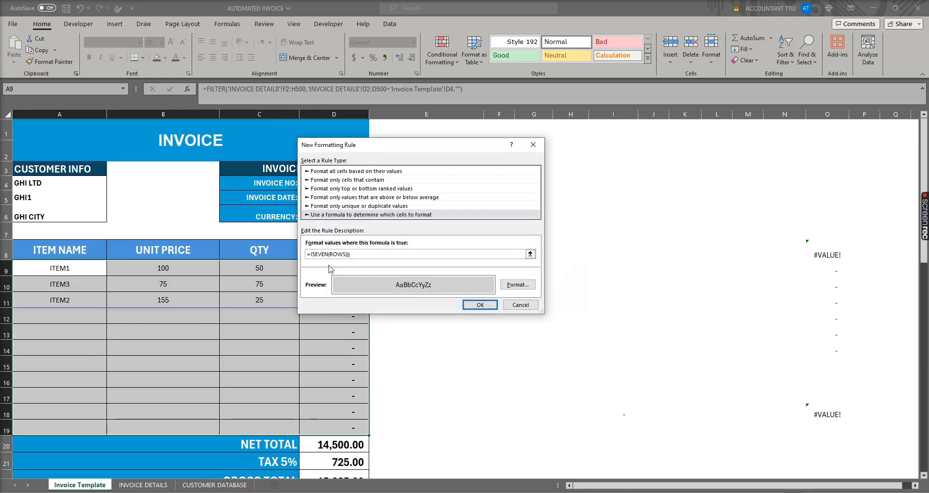
click(523, 286)
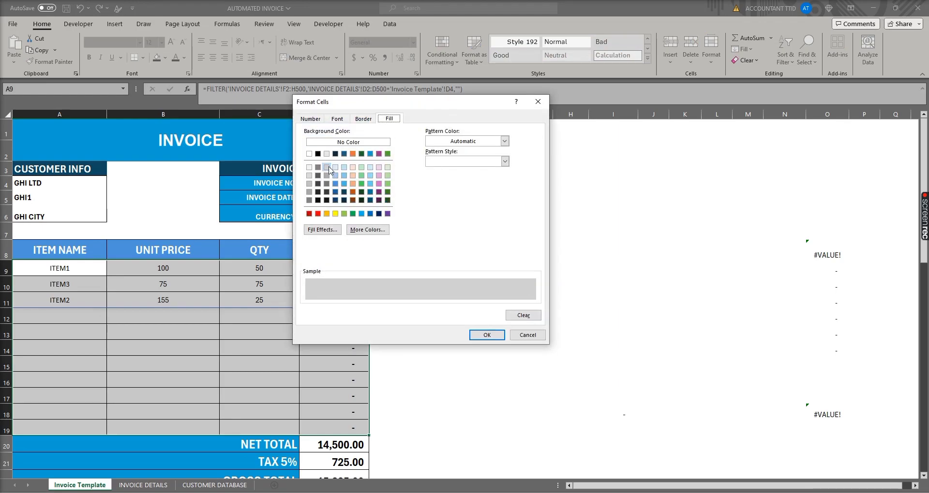
click(482, 335)
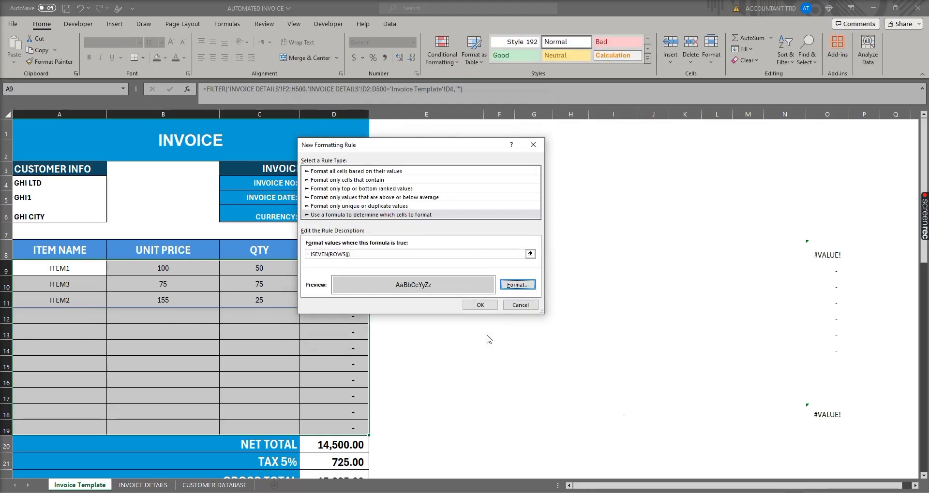
click(480, 305)
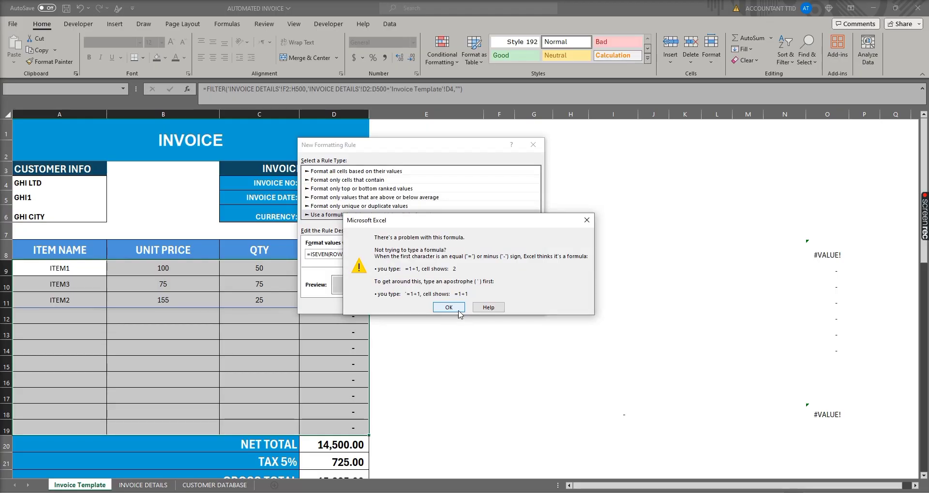
click(586, 220)
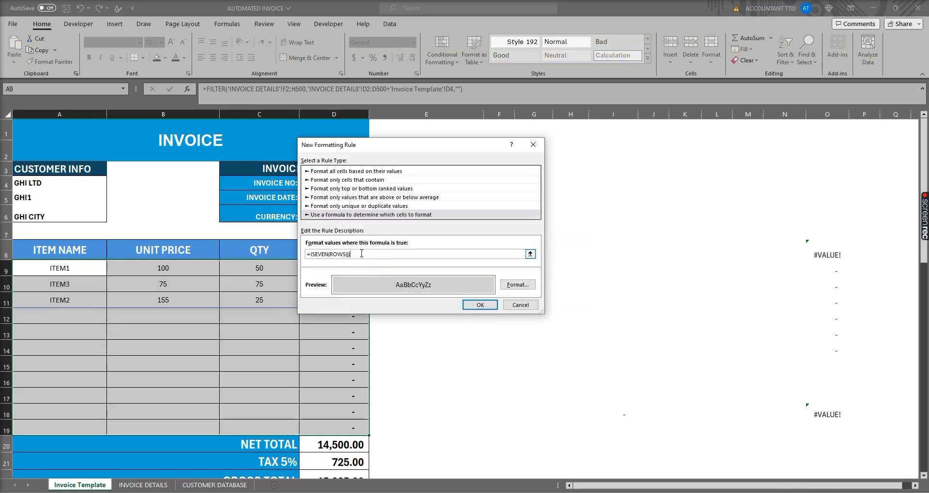
drag(359, 254, 257, 257)
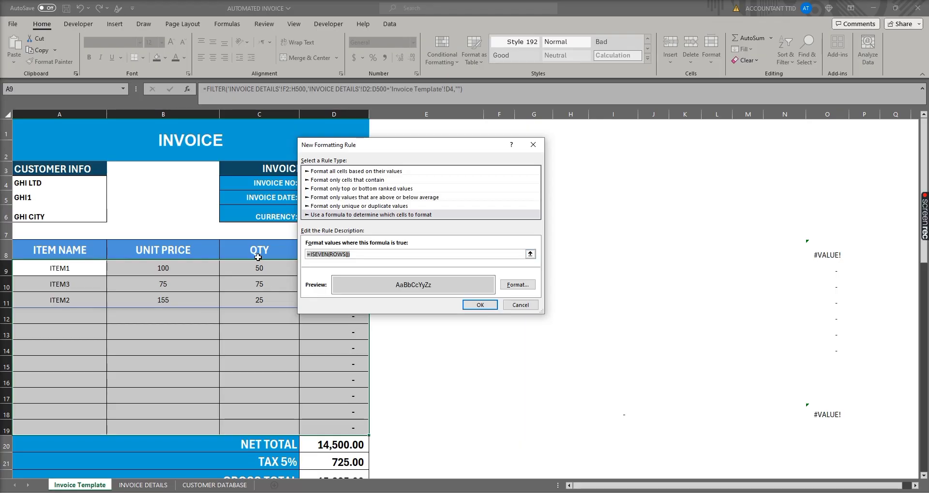
text(=i)
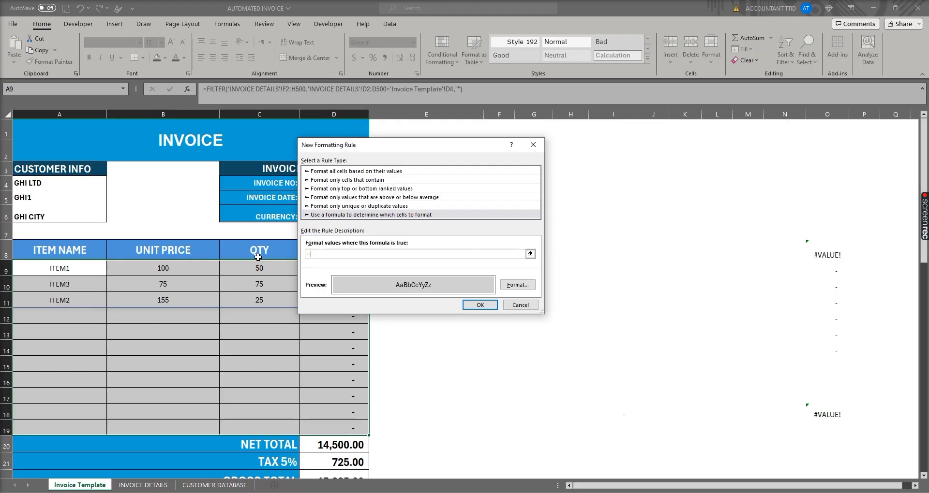
text(seven(rows()))
click(518, 285)
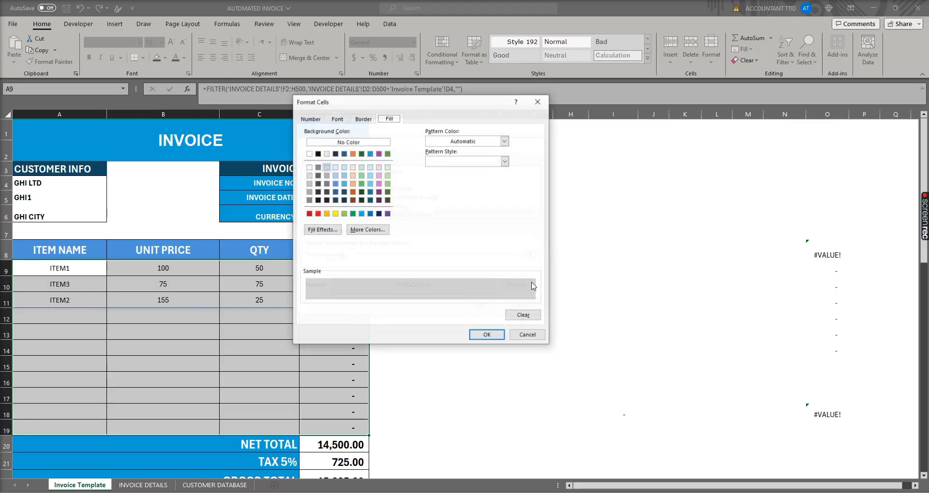
click(487, 334)
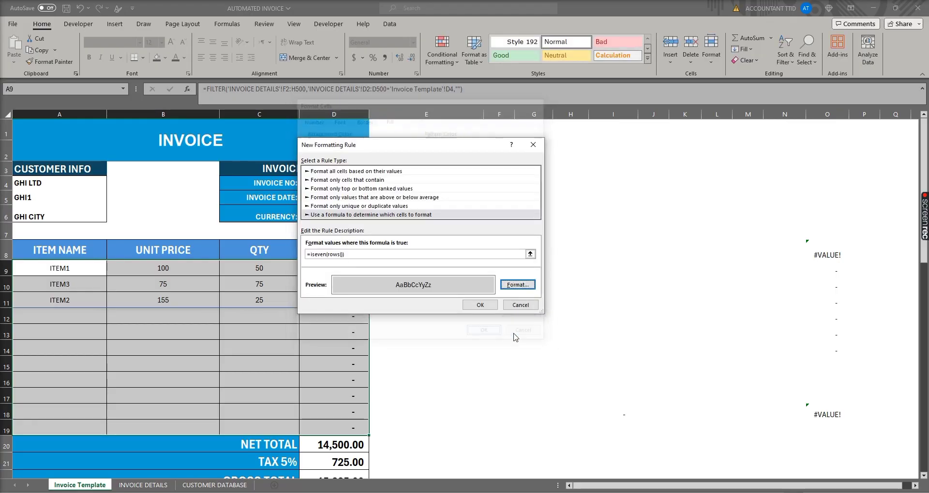
click(477, 306)
click(449, 308)
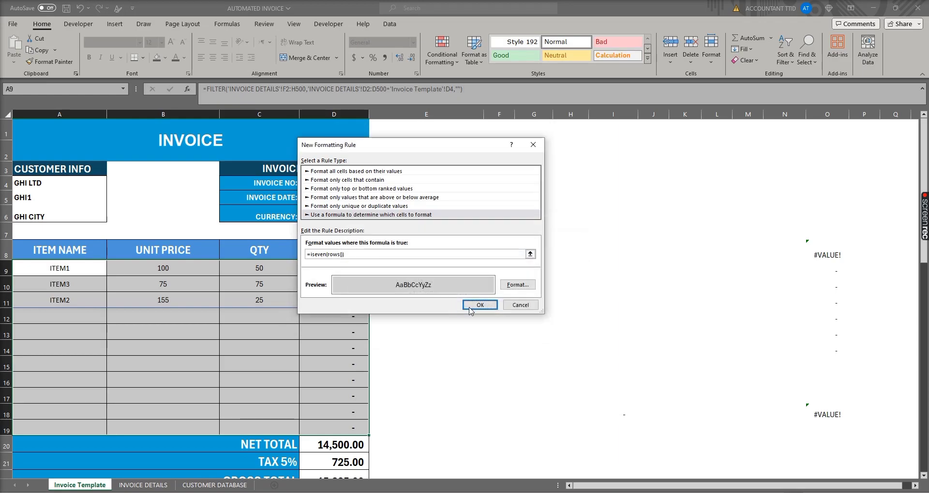
click(524, 308)
click(259, 327)
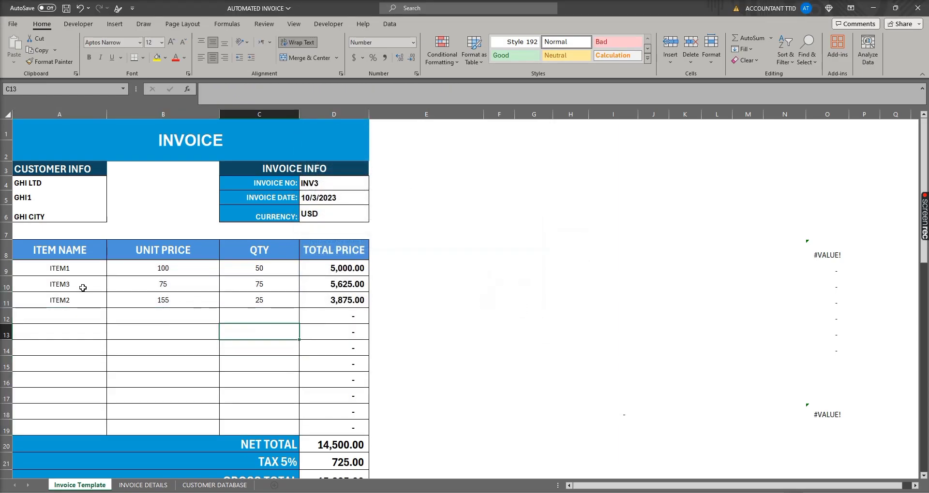
Delete the item-list FILTER formula from A9
click(65, 274)
drag(65, 274, 343, 425)
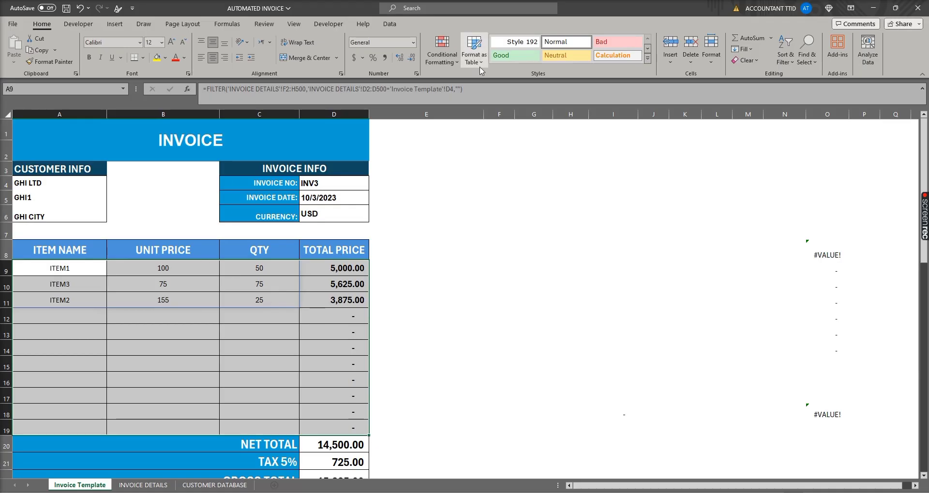
drag(464, 89, 201, 89)
key(BackSpace)
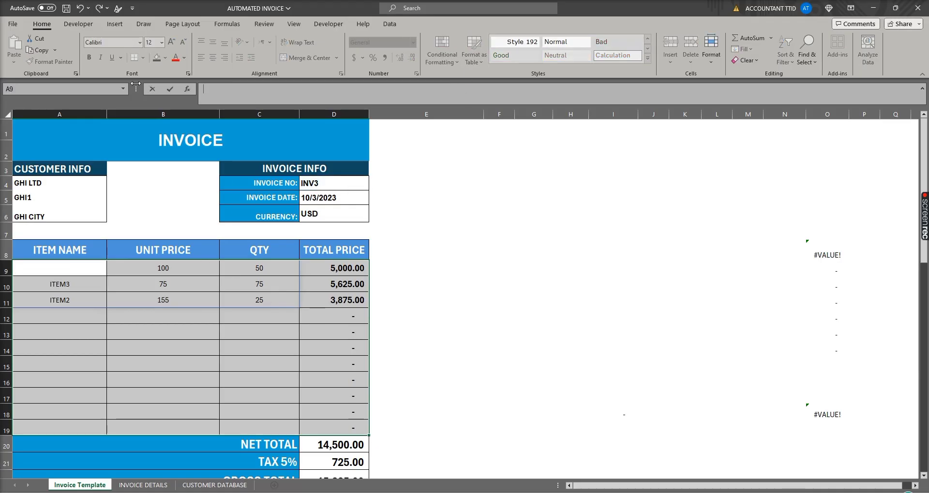
key(Return)
Clear the line totals and NET/TAX/GROSS formulas in D9:D22, then reselect A9:D19
drag(145, 300, 205, 315)
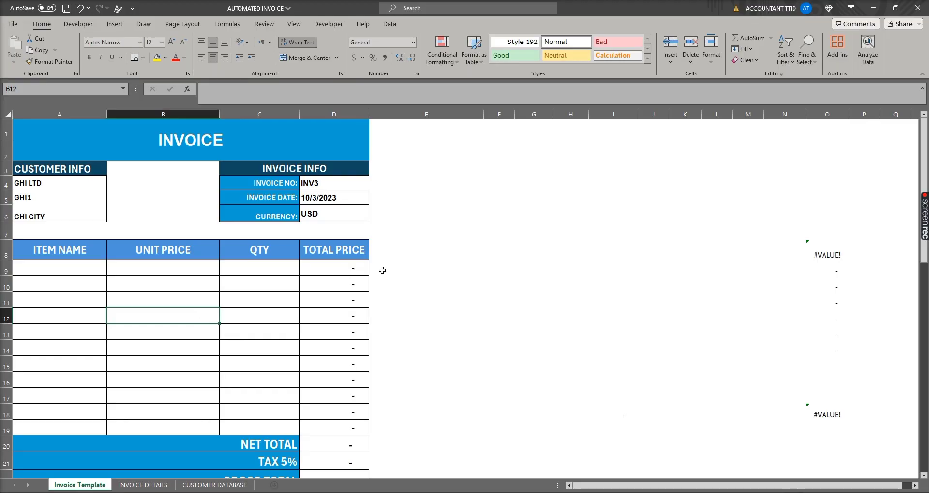
drag(334, 269, 335, 458)
key(Delete)
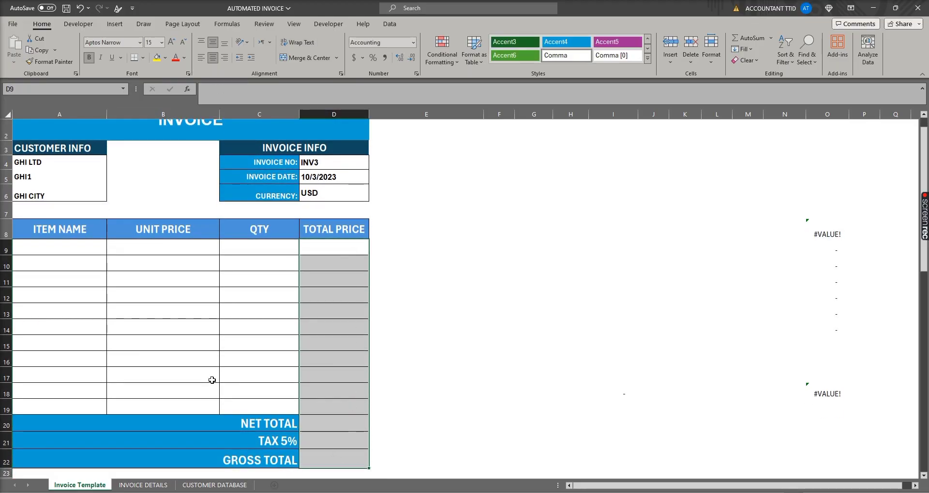
drag(12, 249, 329, 407)
Start a new formula-based conditional formatting rule with =isevenrows()
click(442, 51)
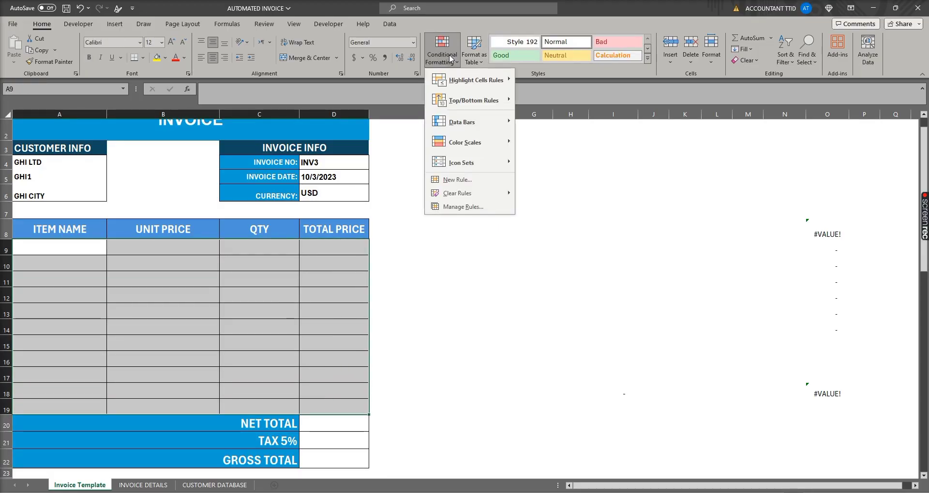
click(455, 187)
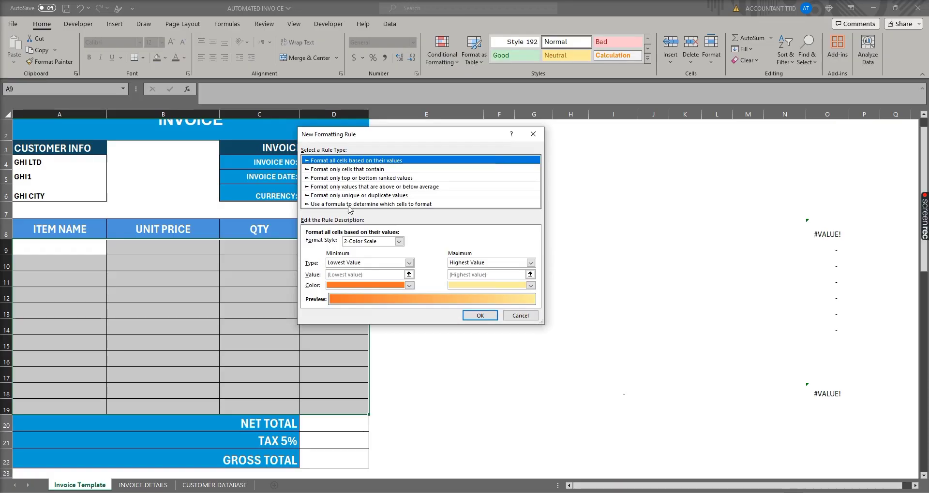
click(350, 204)
click(324, 243)
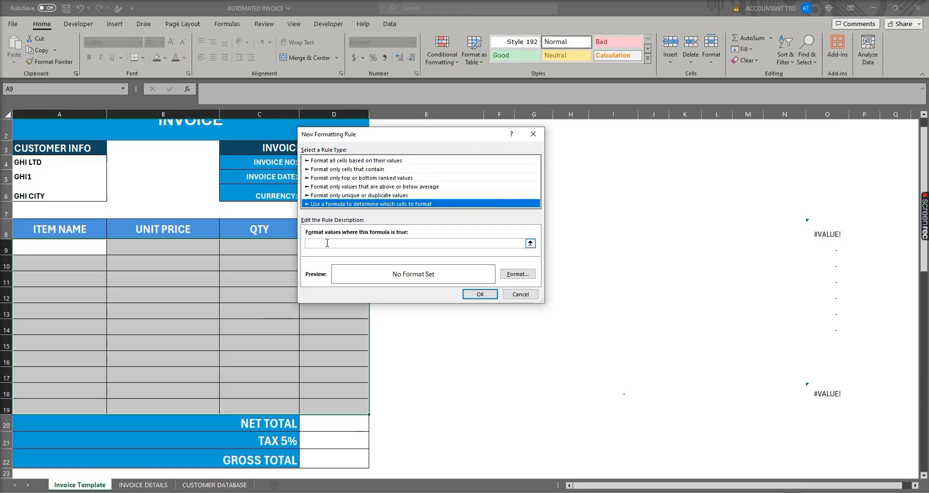
click(327, 244)
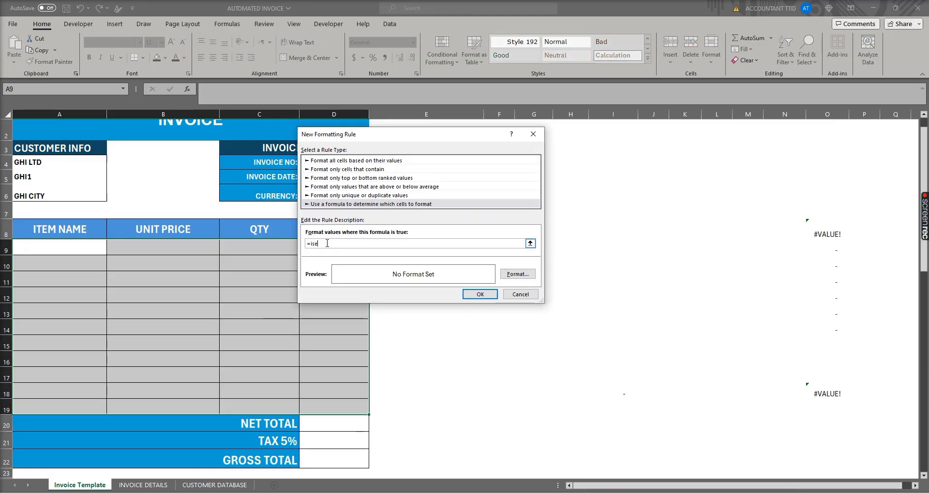
text(=iseven)
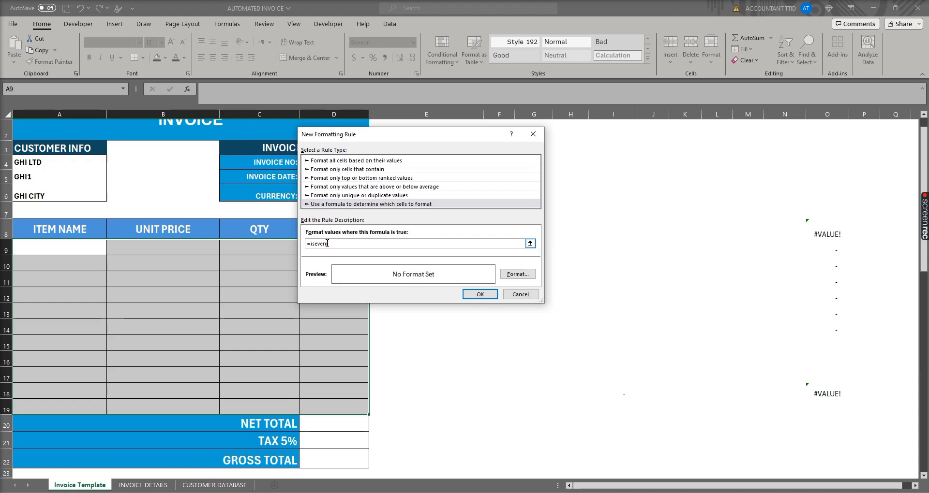
text(rows())
Give the rule a light grey fill, then cancel it after the formula error
click(517, 274)
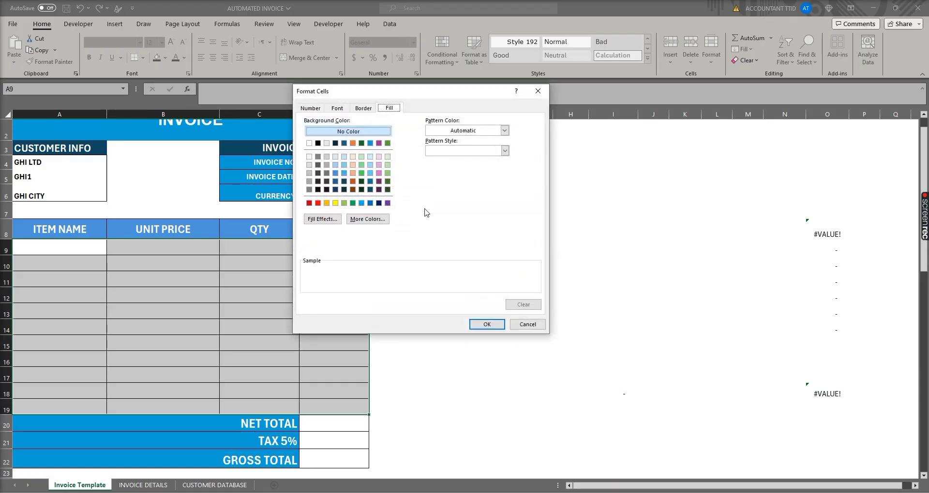
click(326, 157)
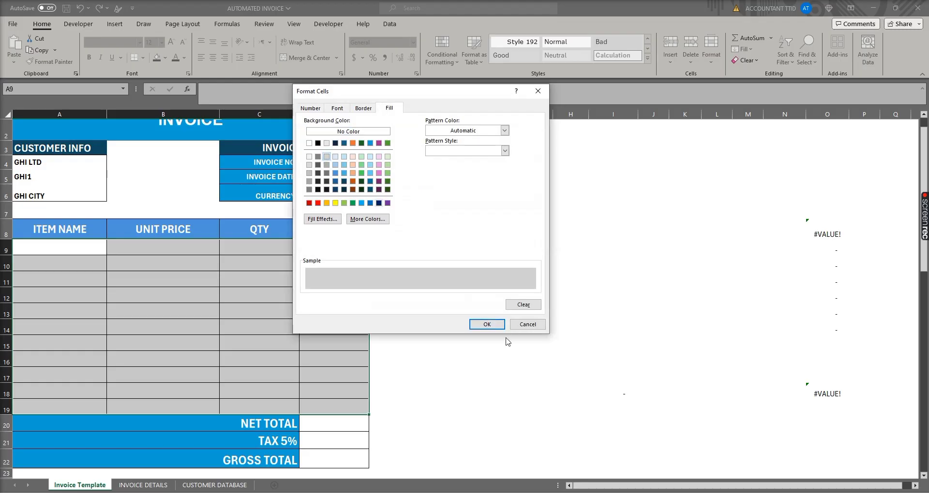
click(495, 325)
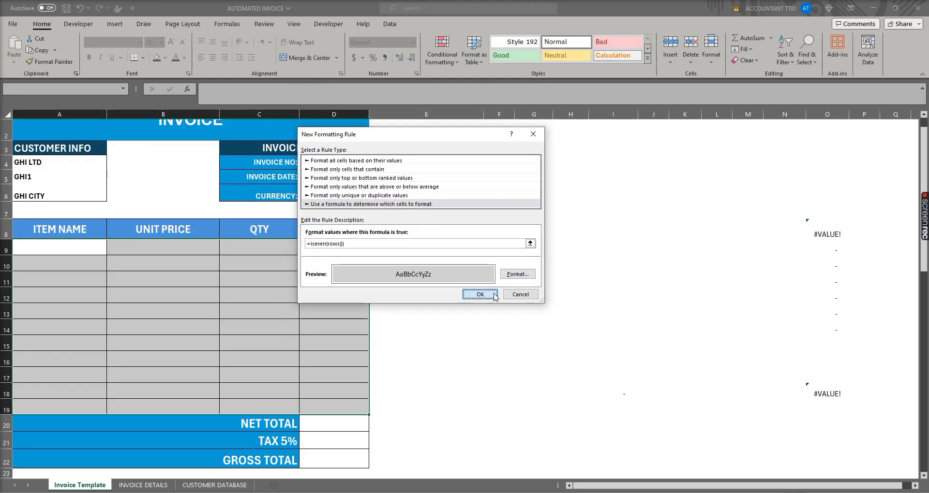
click(479, 294)
click(437, 312)
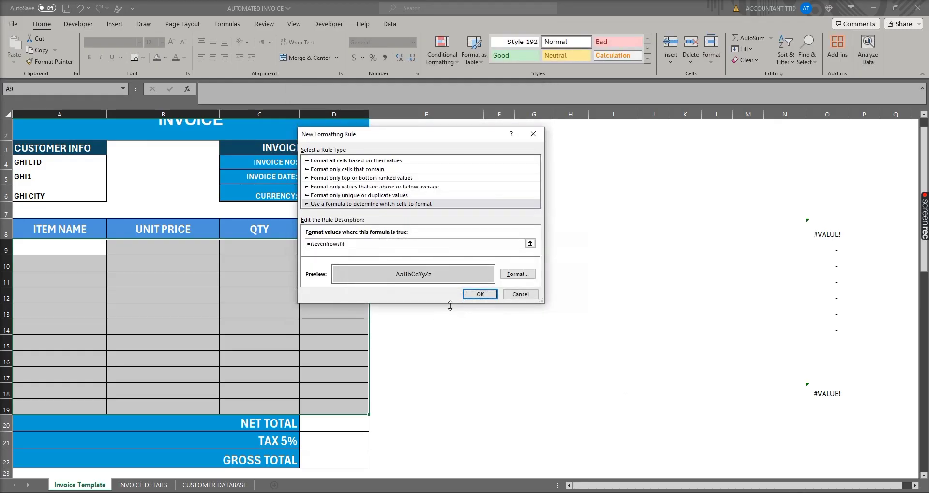
click(522, 297)
click(334, 315)
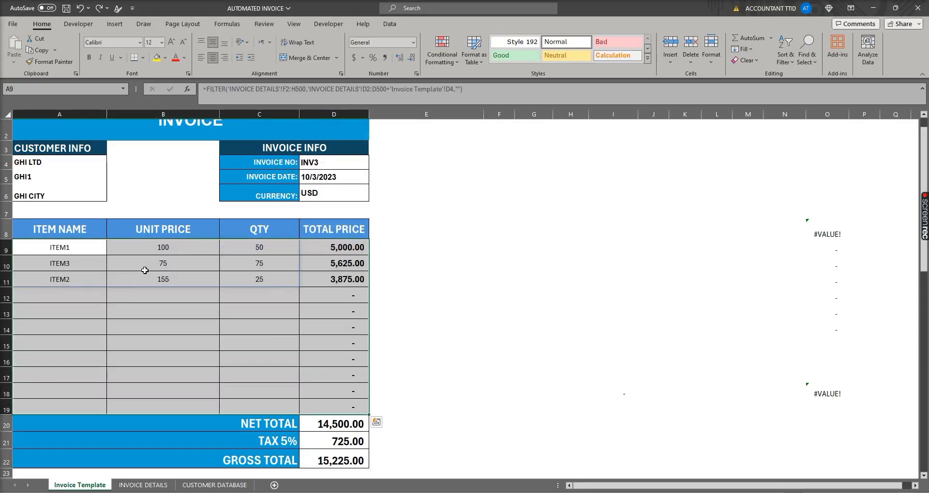
On A9:D19, start a new formula-based rule reading iseven(row())
click(173, 310)
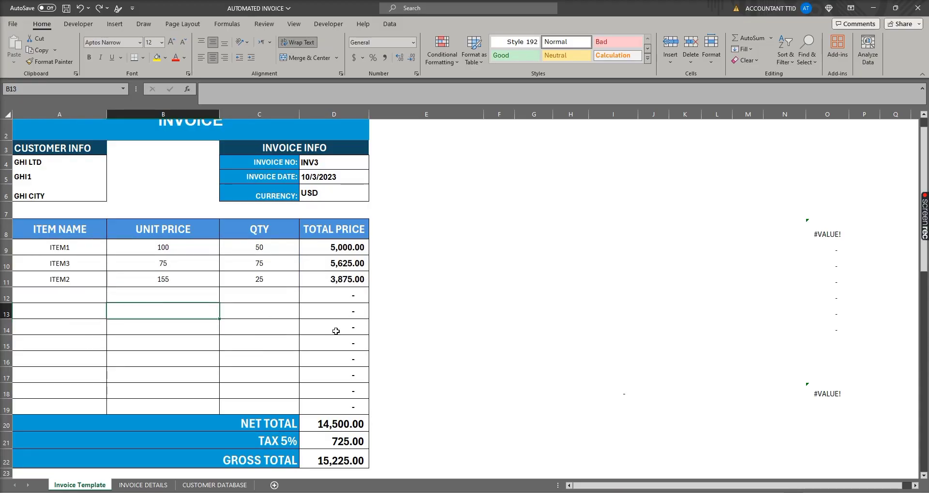
scroll(336, 330, down, 1)
scroll(336, 330, up, 1)
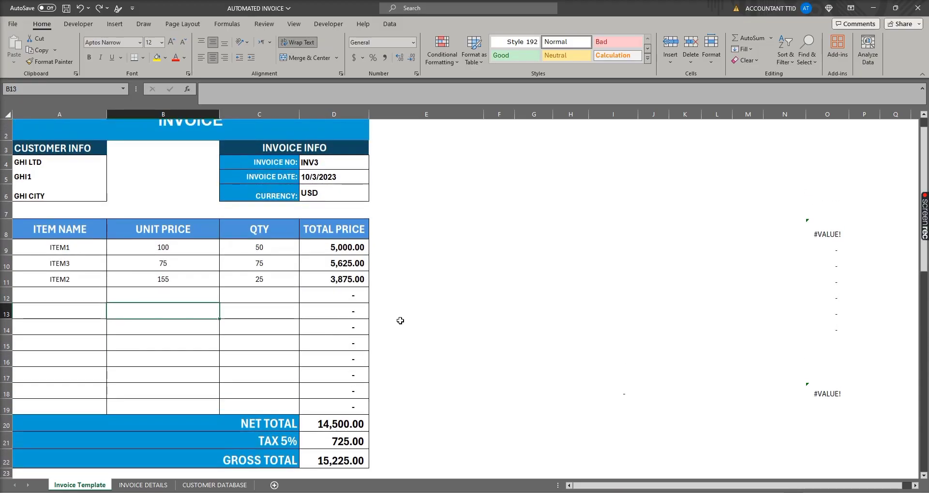
drag(39, 248, 365, 401)
click(436, 62)
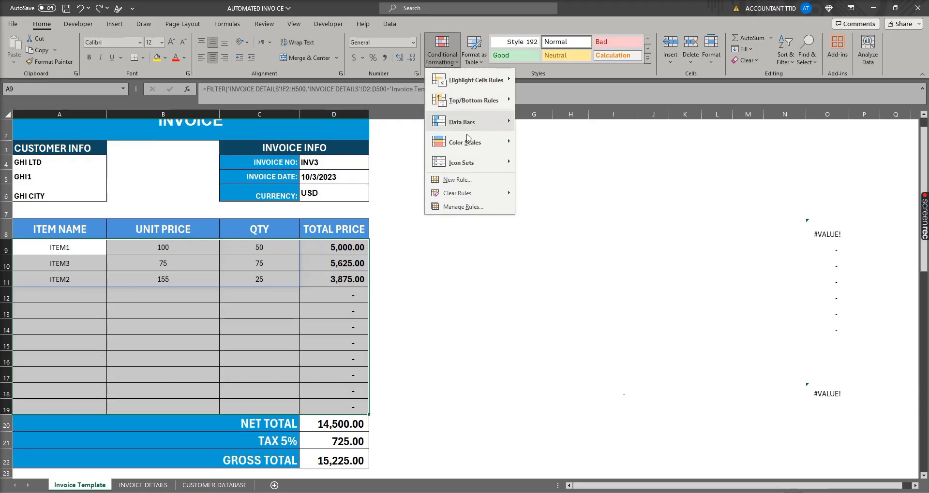
click(460, 180)
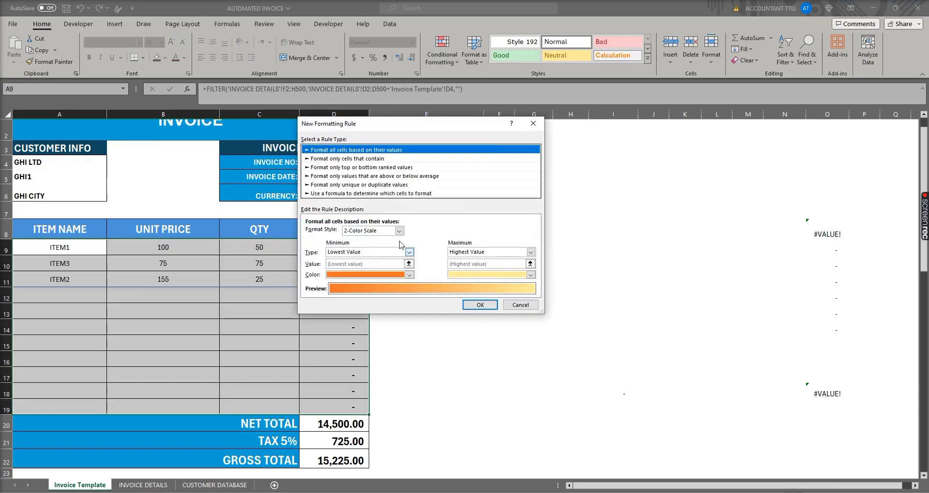
click(358, 194)
click(341, 233)
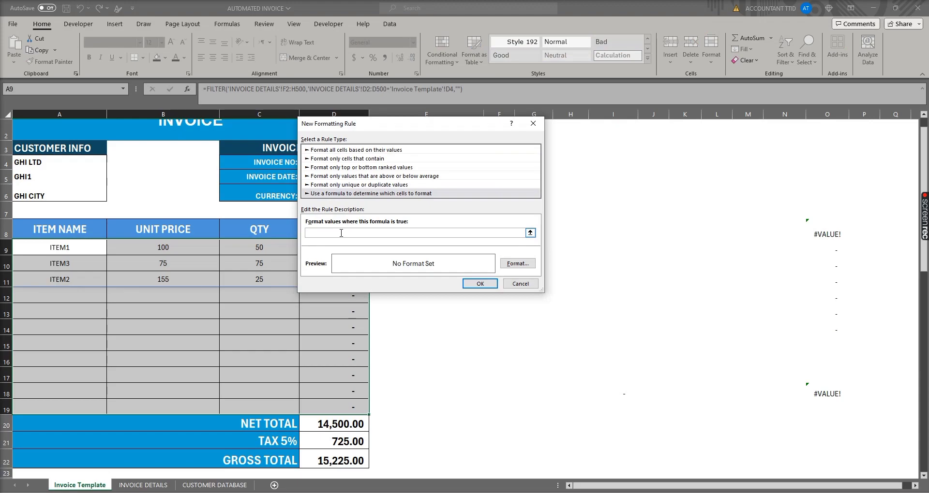
text(iseven(r)
key(BackSpace)
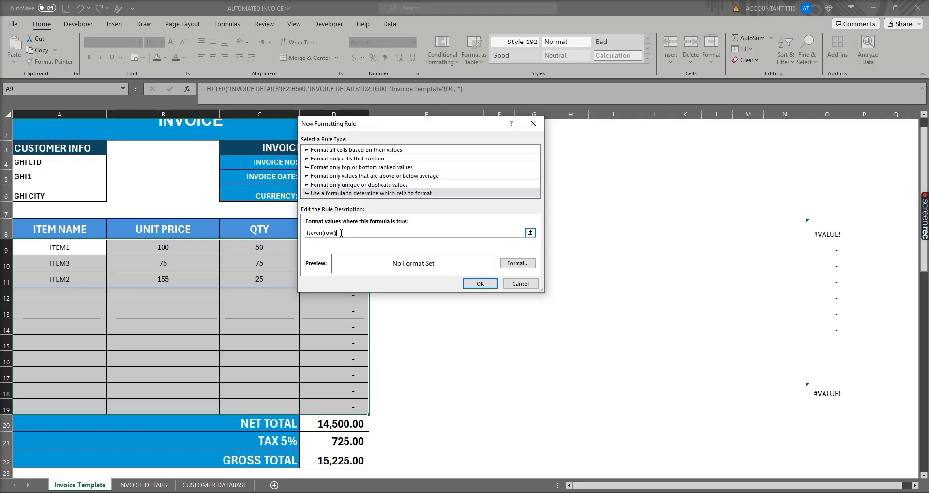
Set the rule's fill to light grey, save it, and reselect A9:D19
click(517, 264)
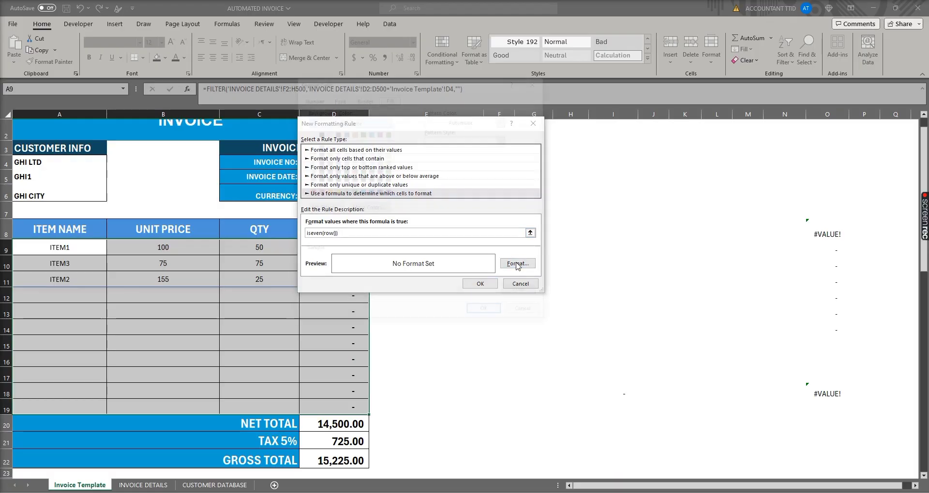
click(366, 100)
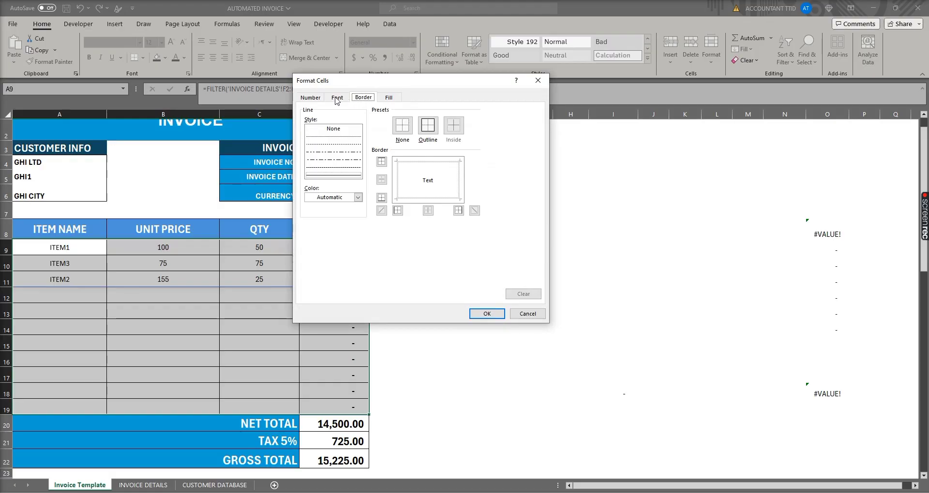
click(319, 100)
click(393, 99)
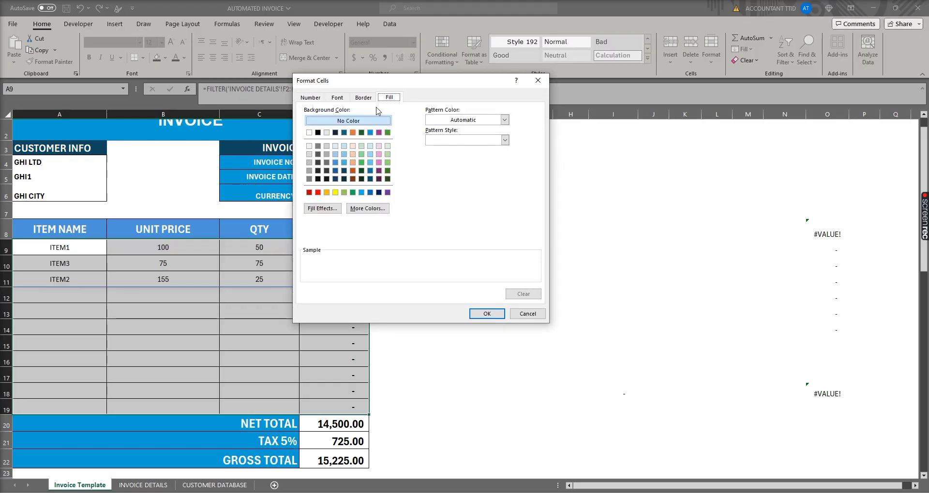
click(327, 146)
click(486, 313)
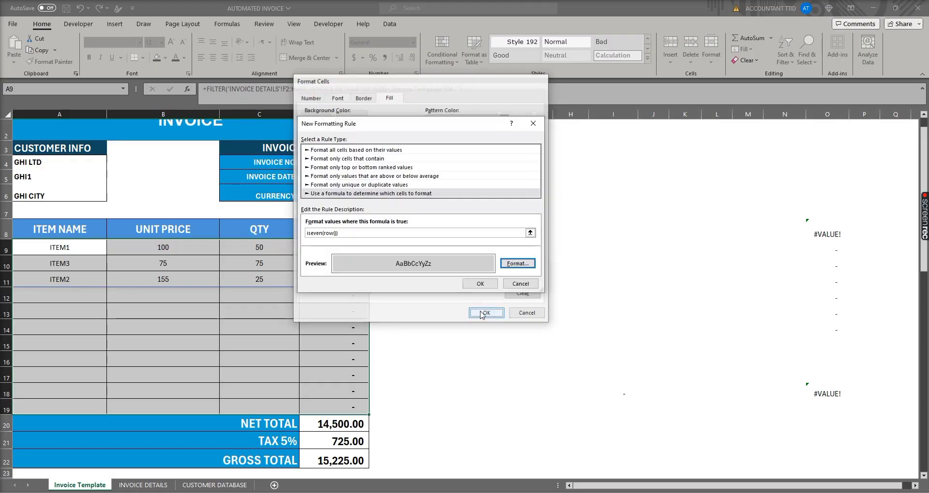
click(480, 284)
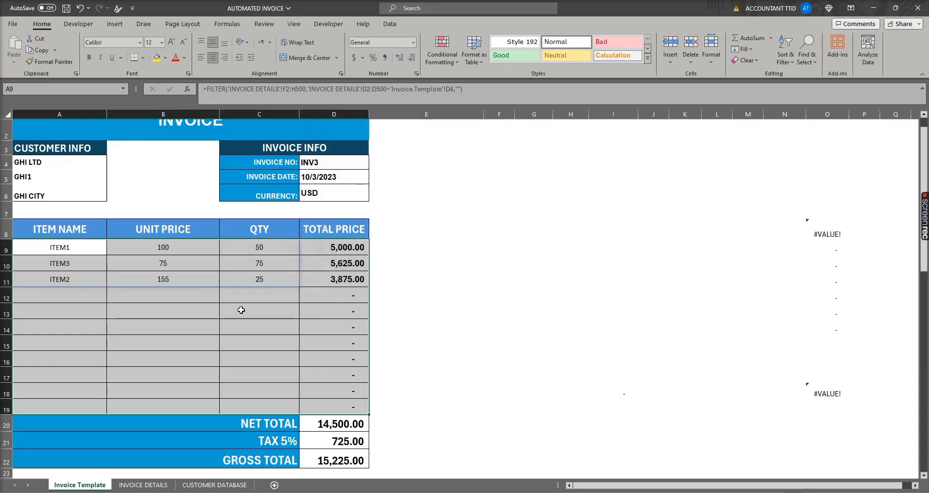
click(213, 327)
mouse_move(97, 245)
mouse_down()
mouse_move(336, 386)
mouse_move(338, 409)
mouse_up()
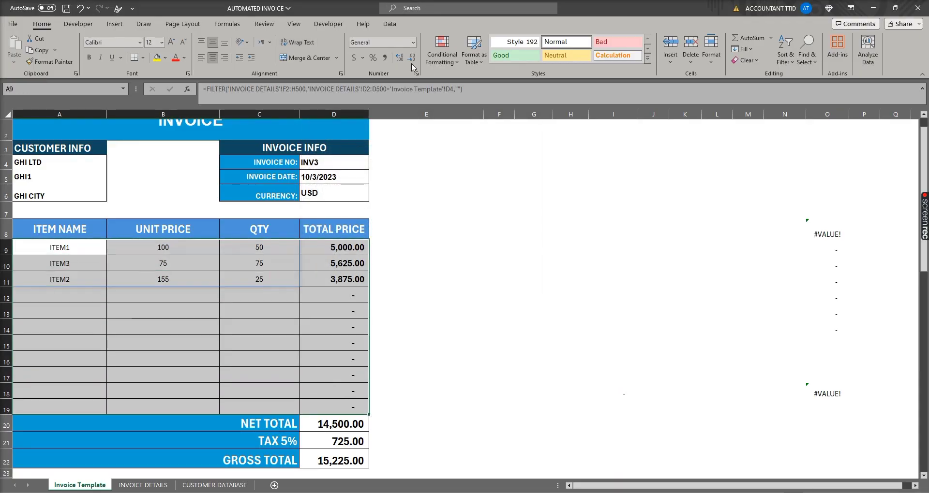
Remove the stray quote so the rule reads =ISEVEN(ROW()), shading rows 10, 12, 14, 16, 18
click(441, 49)
click(467, 205)
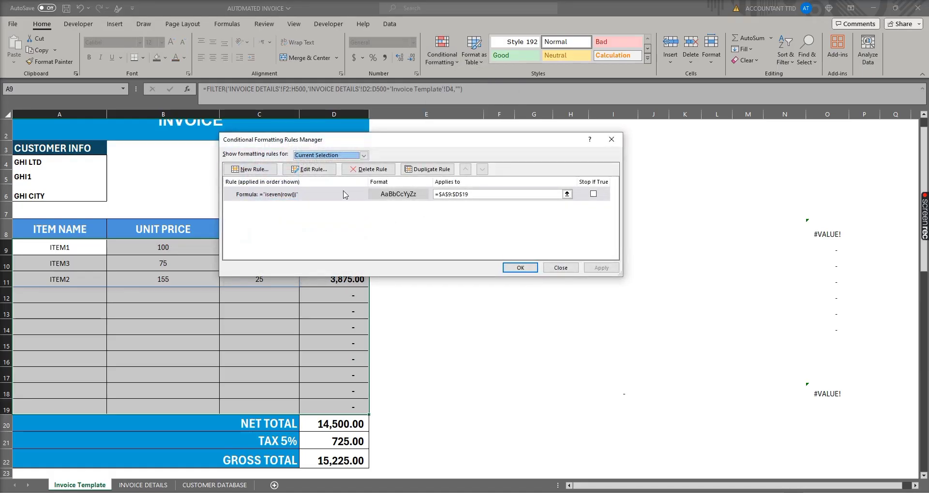
click(315, 170)
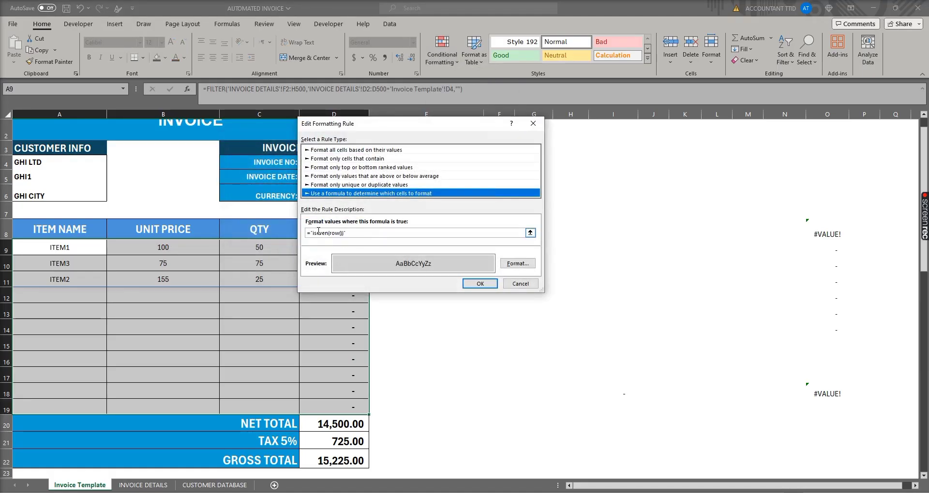
click(357, 234)
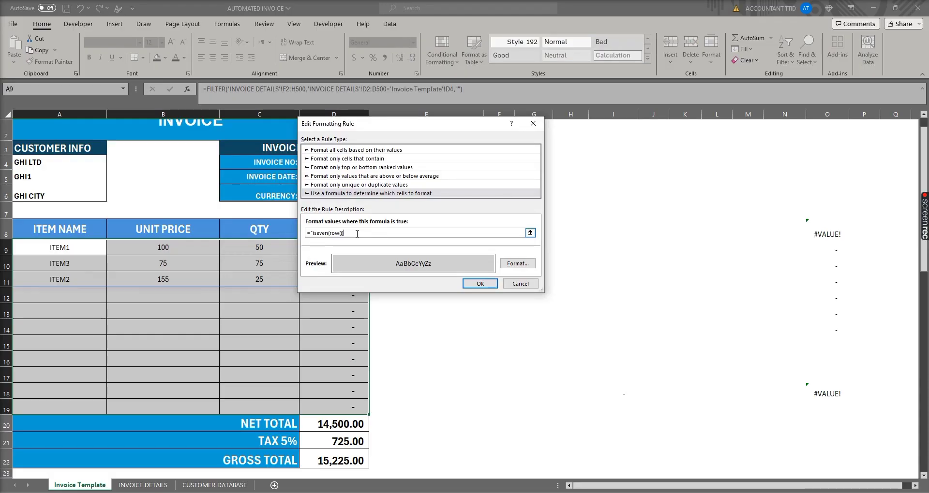
click(311, 234)
key(BackSpace)
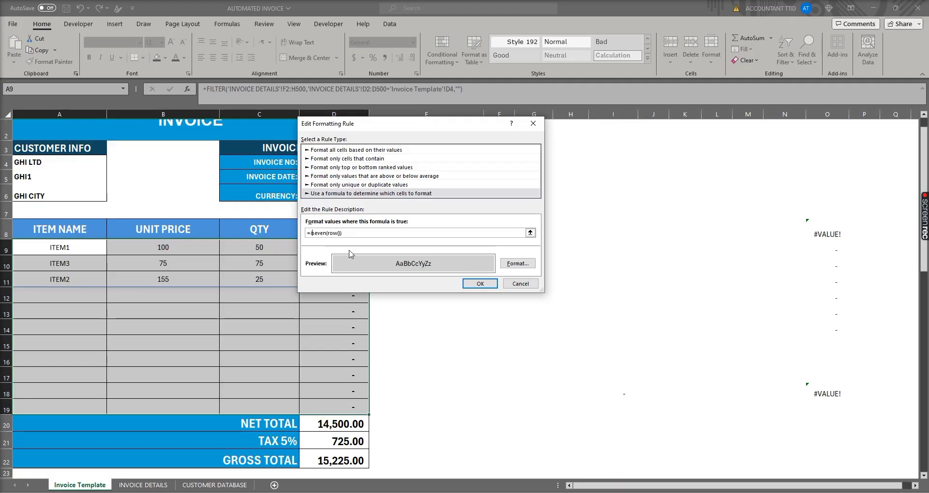
click(480, 284)
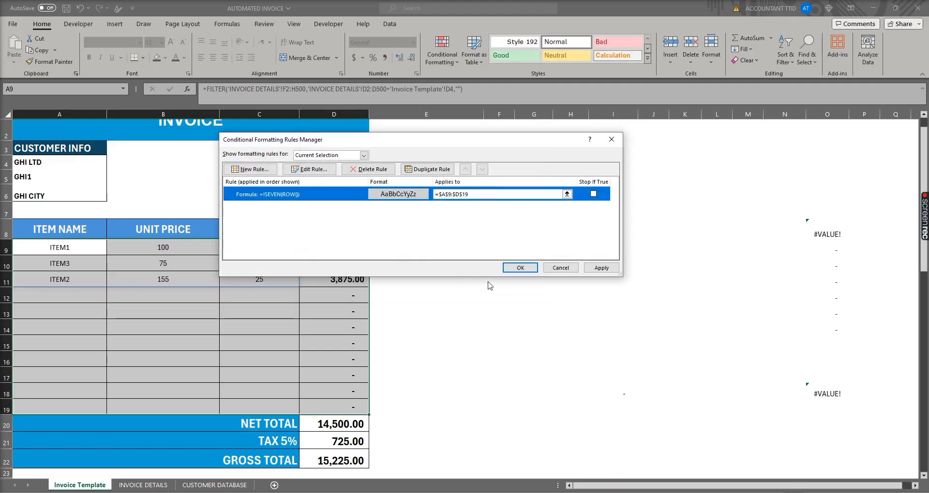
click(595, 272)
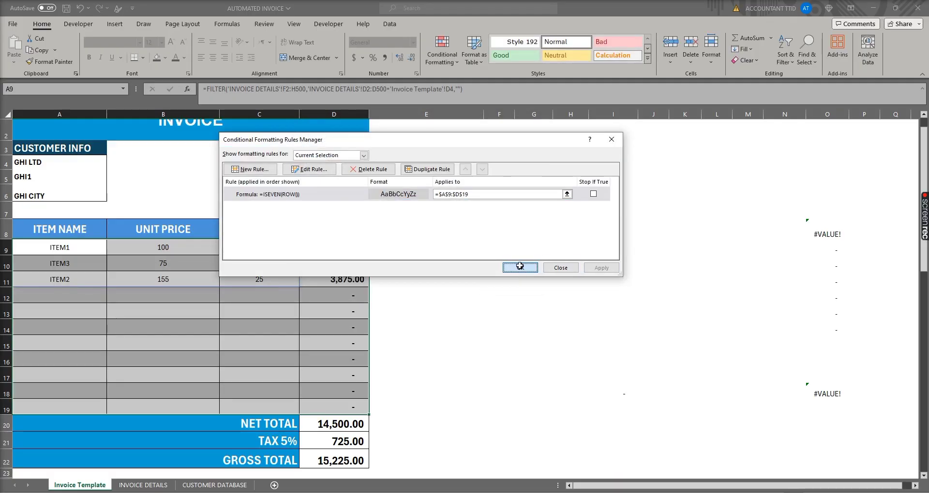
click(520, 267)
click(272, 337)
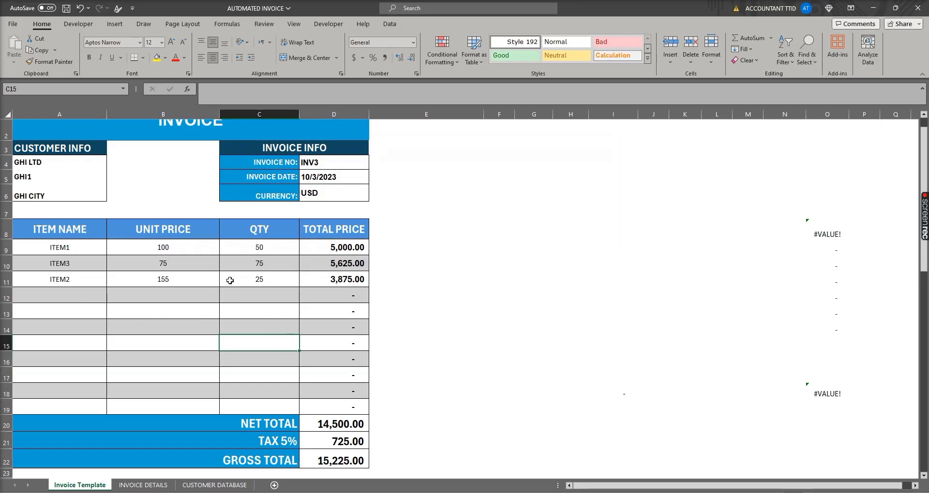